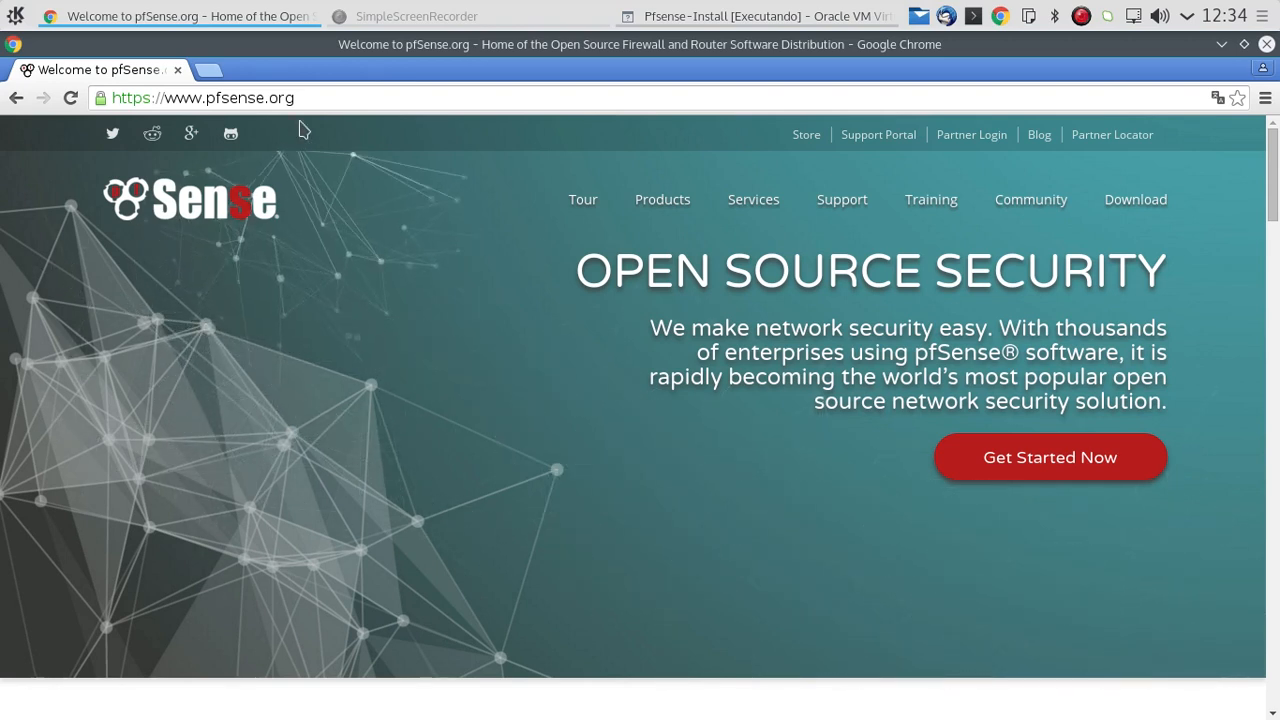
Step: Go from the pfSense home page to its download page and open the 2.2.5 install image selection
drag(296, 97, 149, 91)
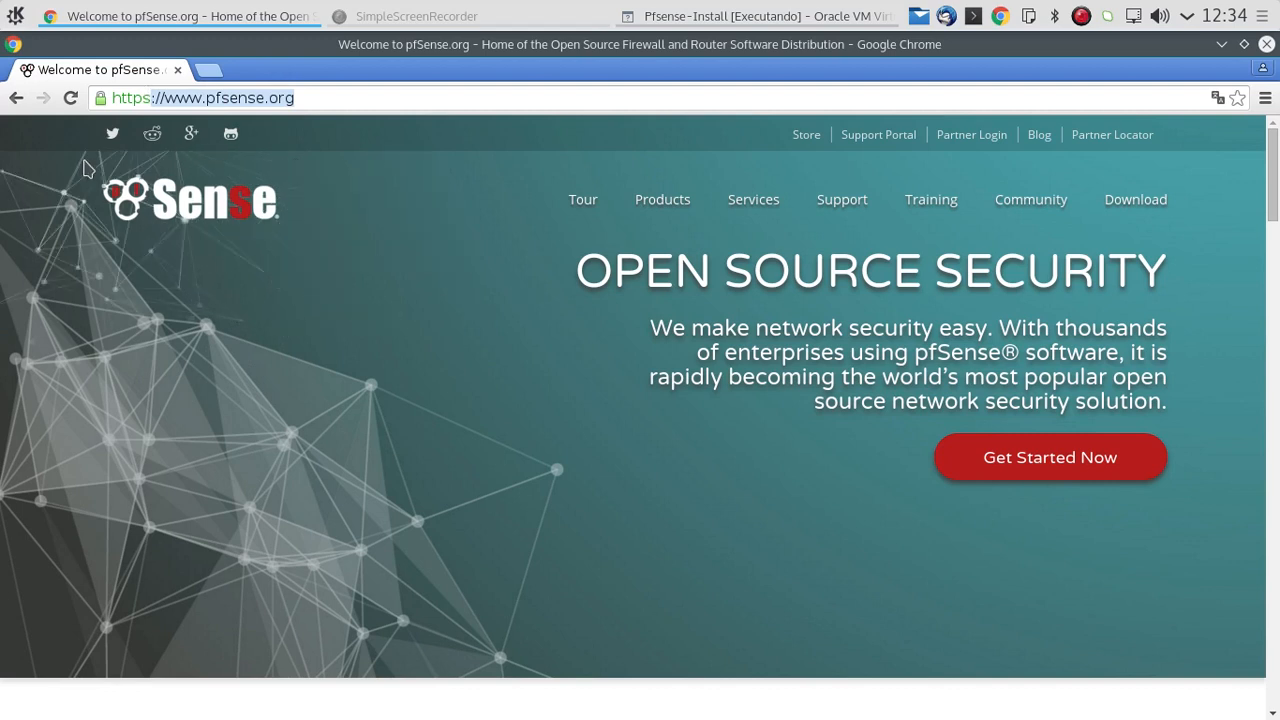
click(220, 187)
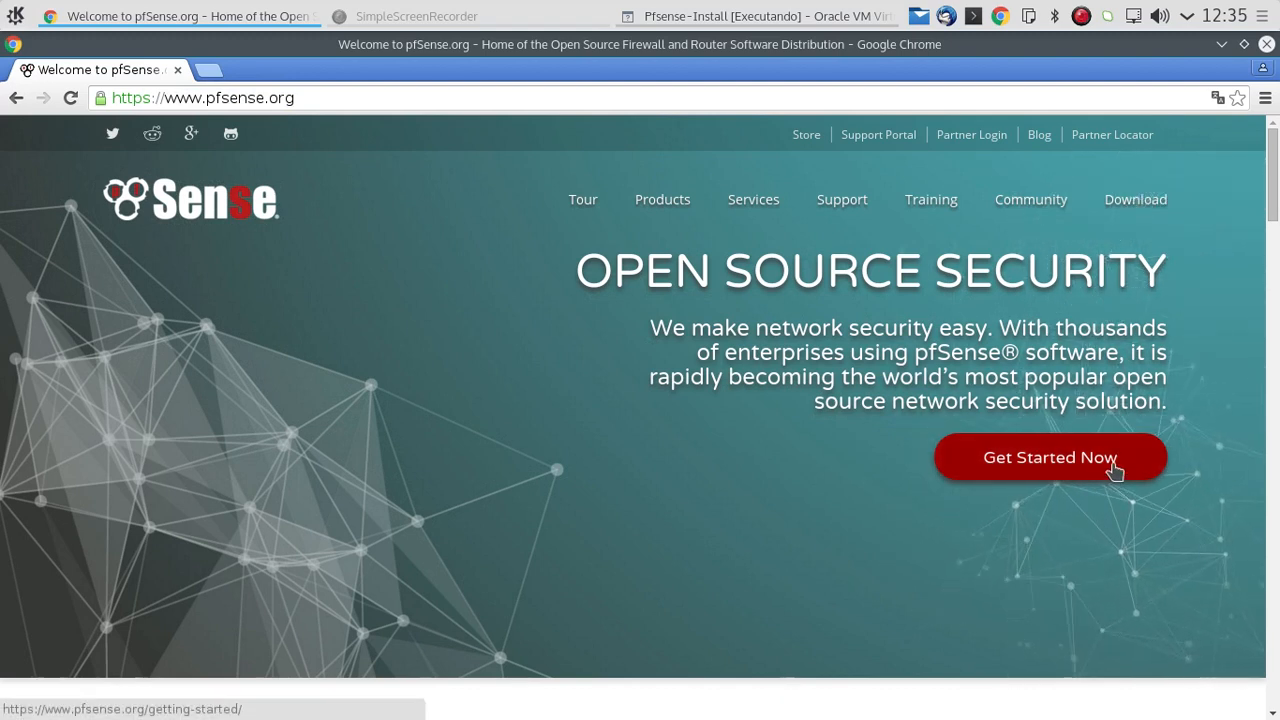
click(1140, 205)
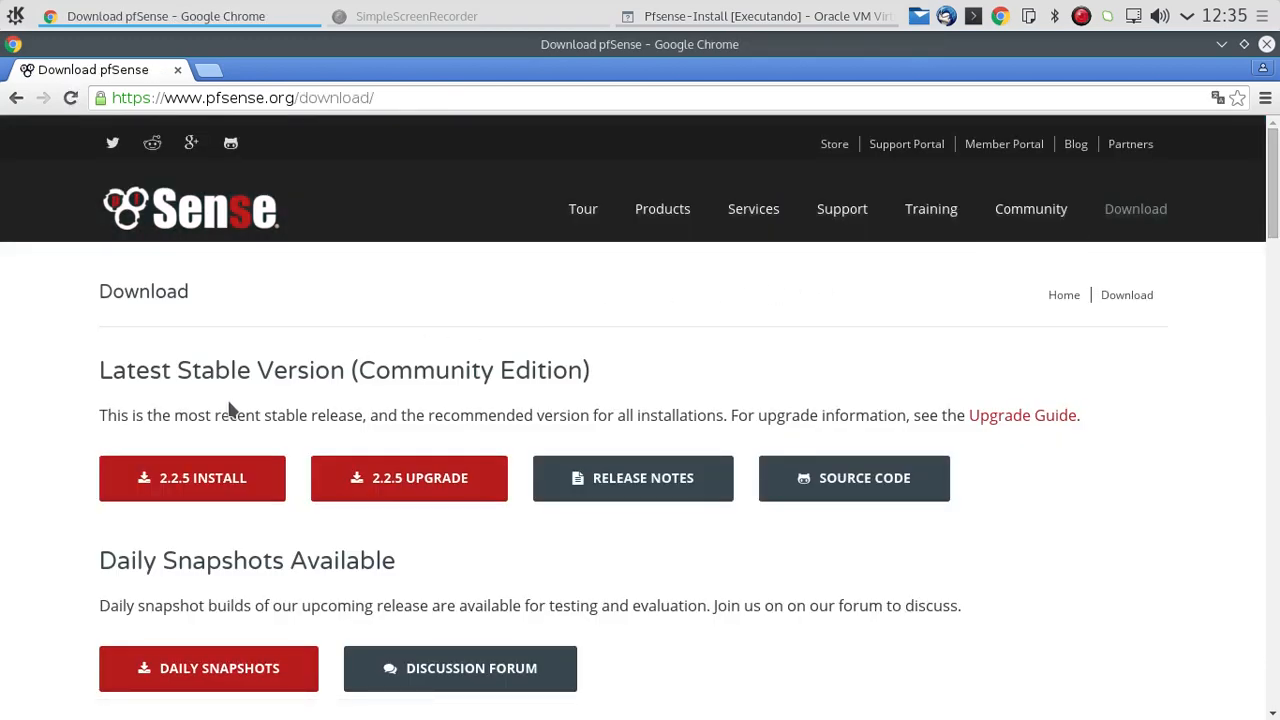
drag(111, 372, 326, 360)
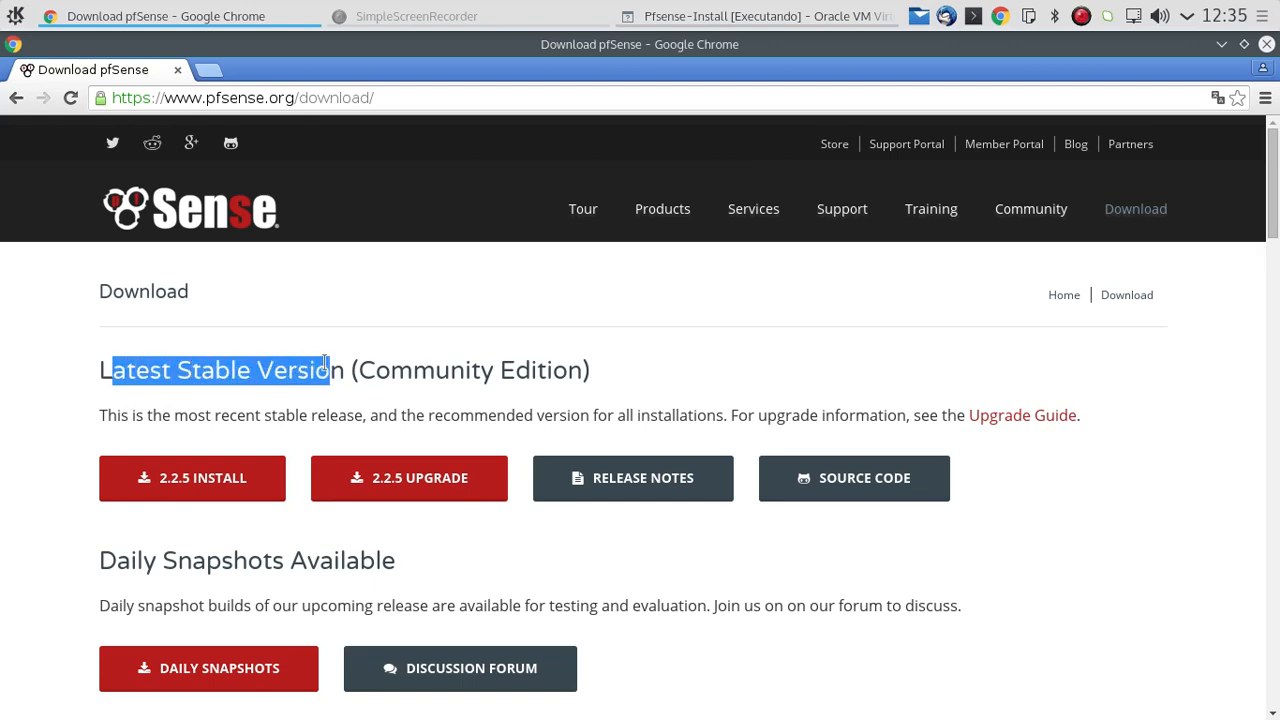
click(164, 392)
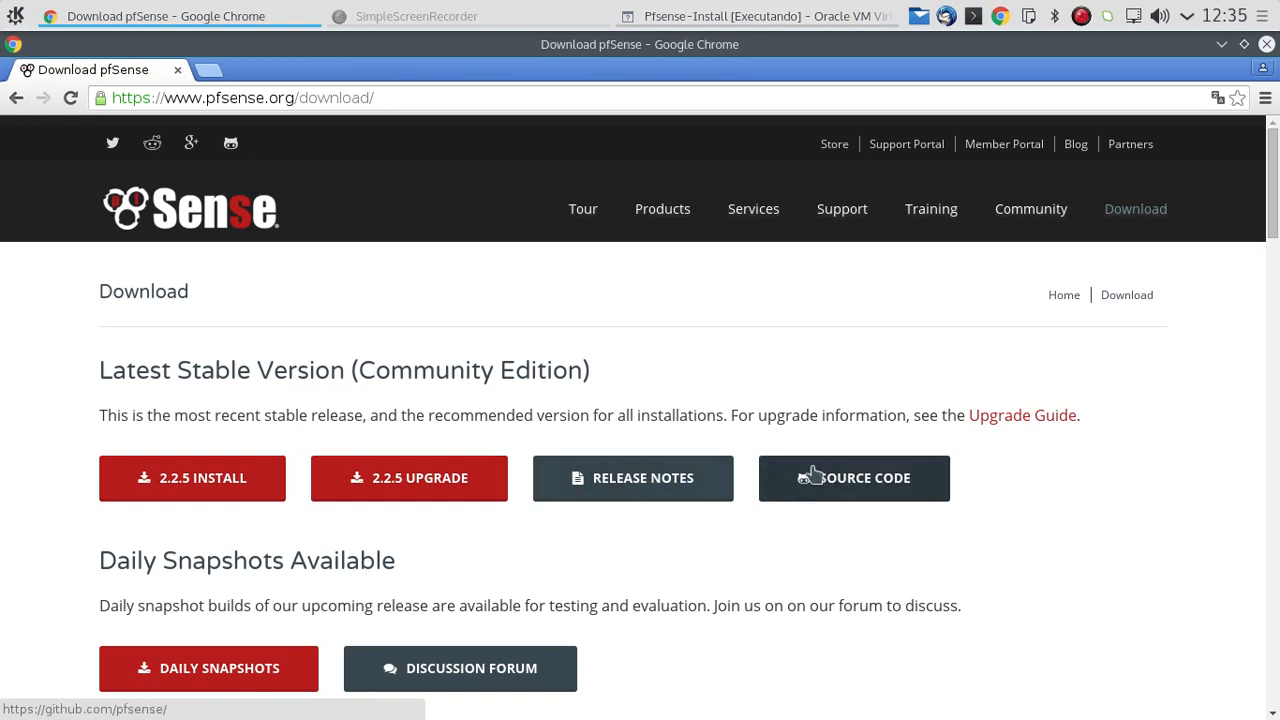
click(196, 484)
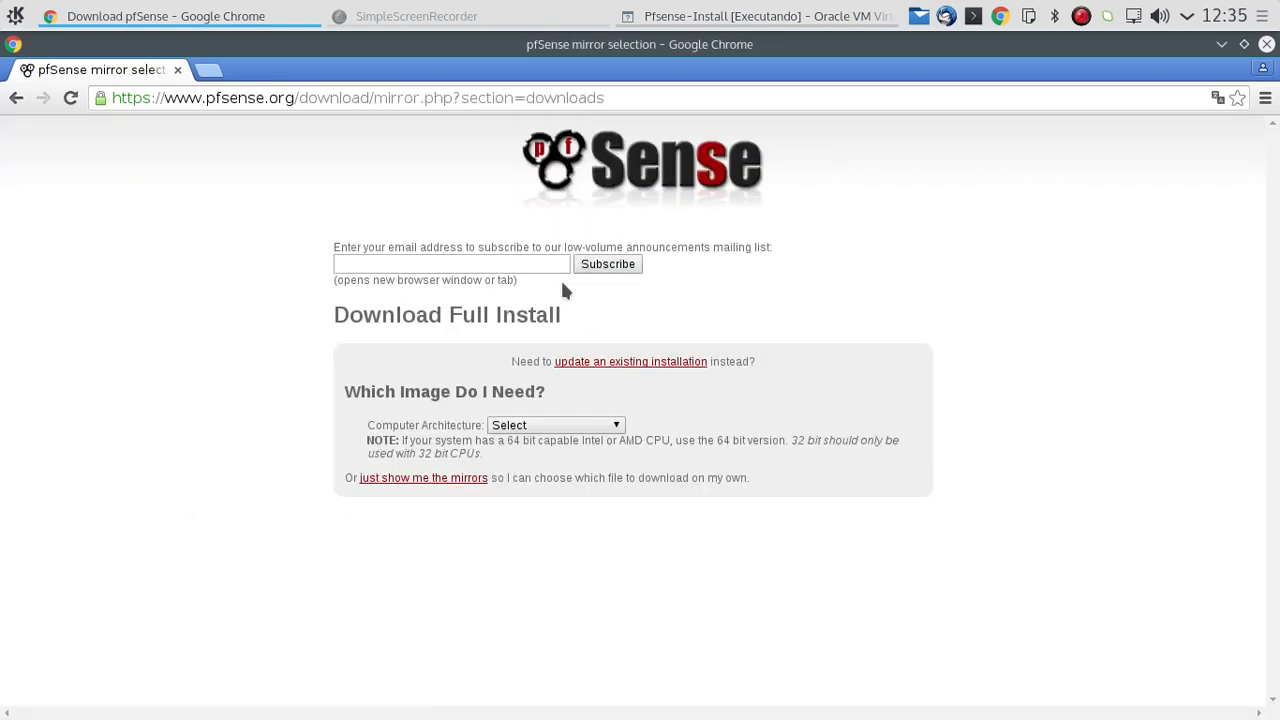
Step: Choose the AMD64 (64-bit) computer architecture and the Live CD with Installer platform for the full install image
drag(336, 318, 556, 338)
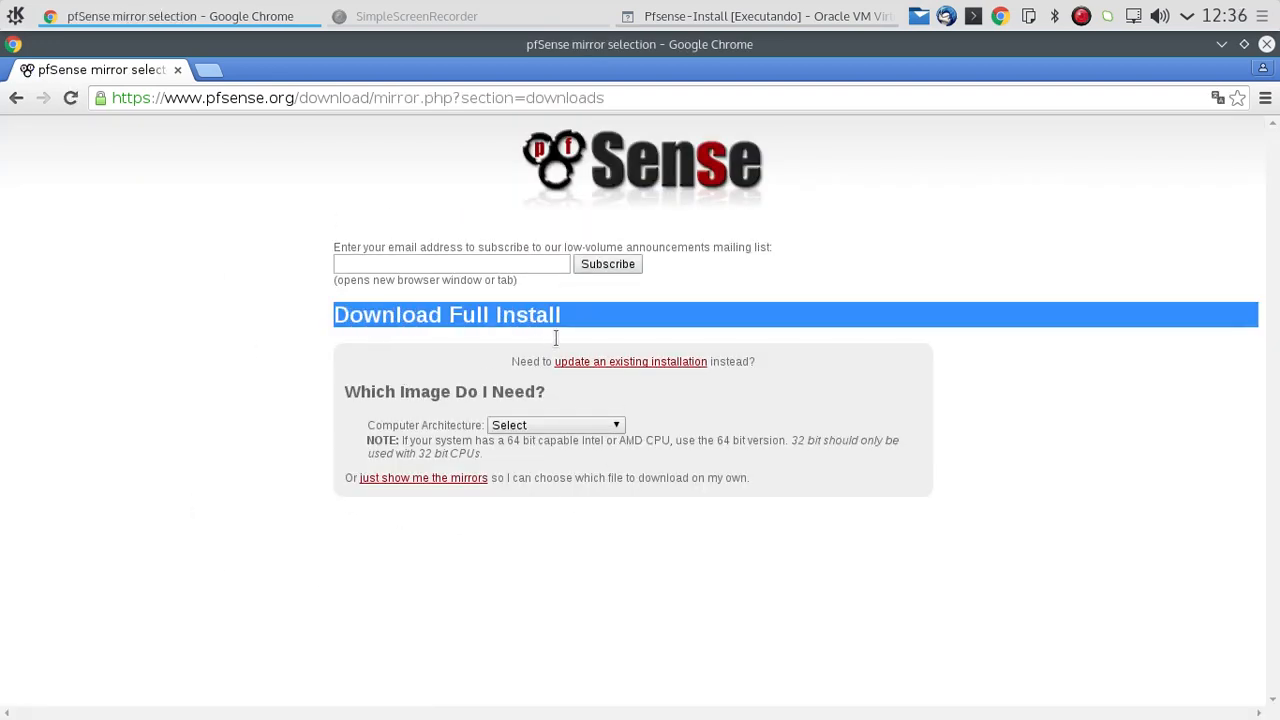
click(483, 372)
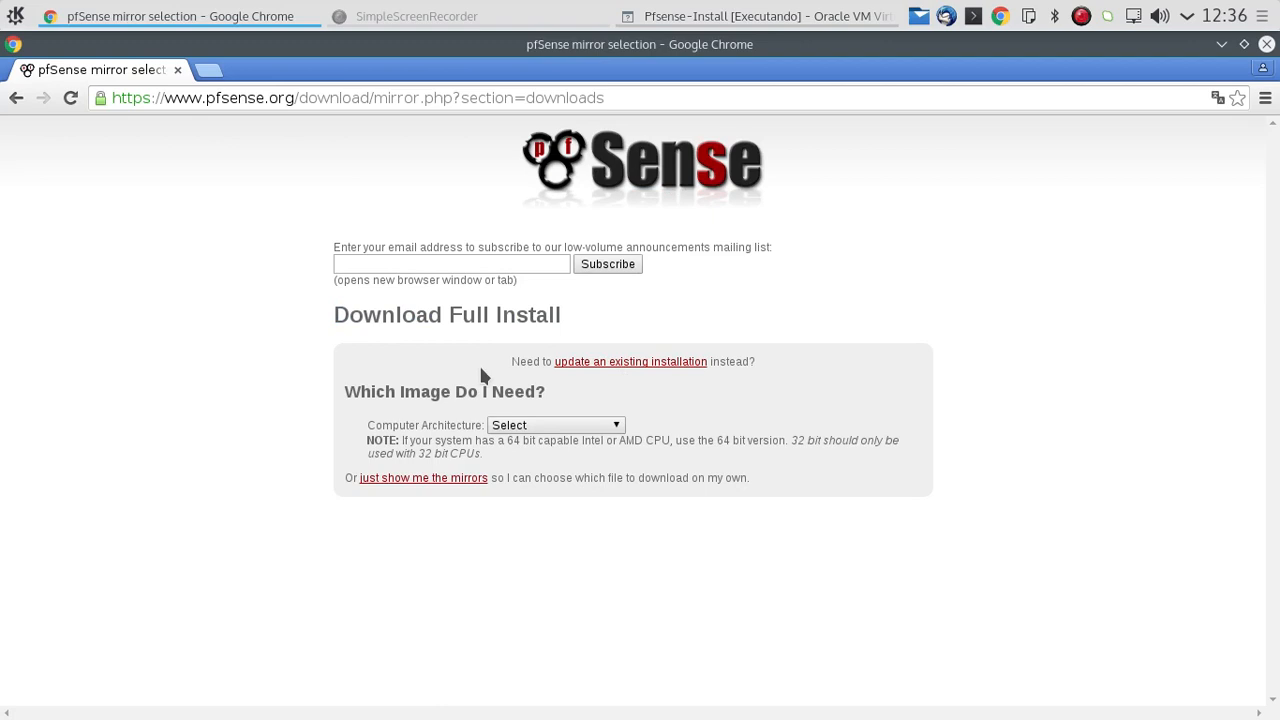
click(586, 428)
click(730, 428)
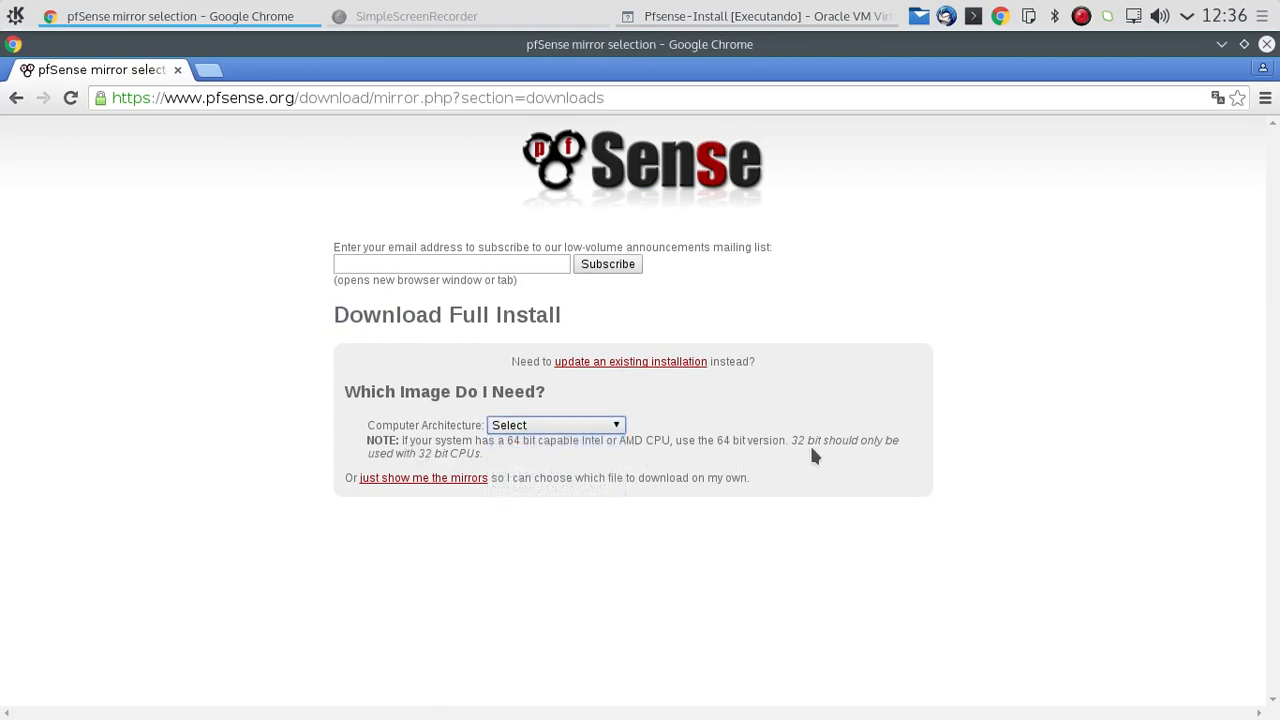
click(547, 428)
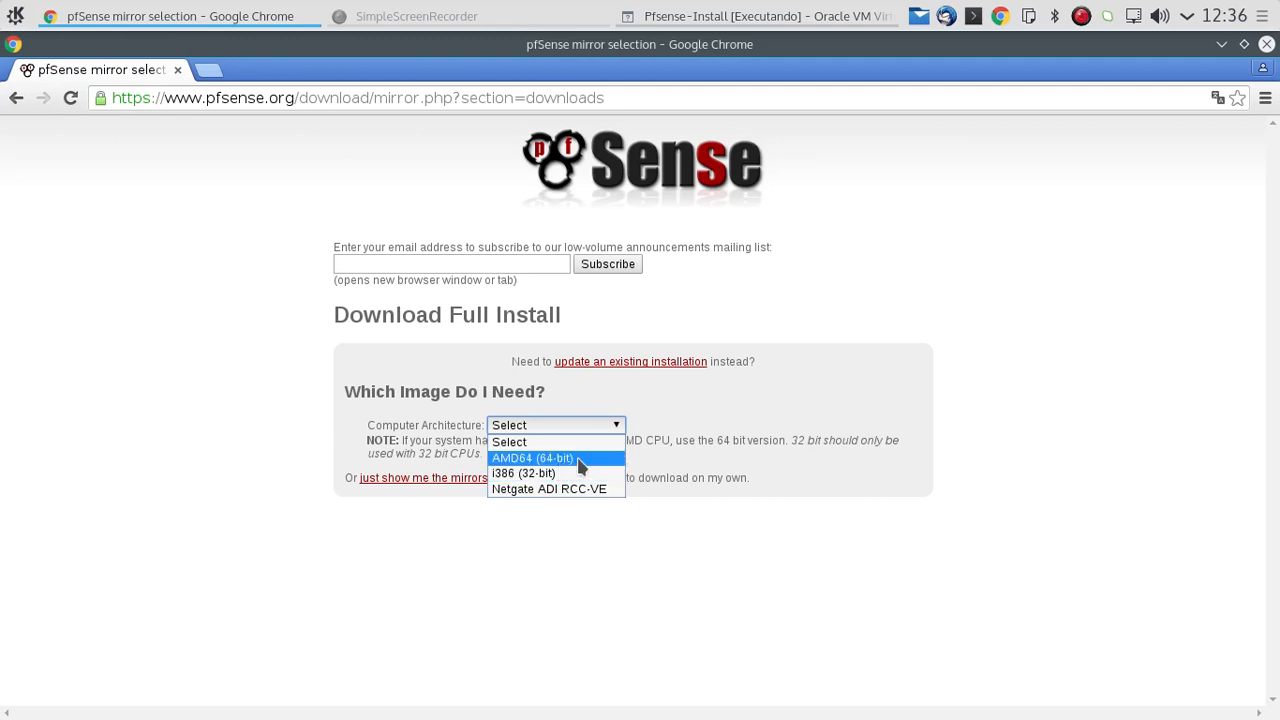
click(578, 459)
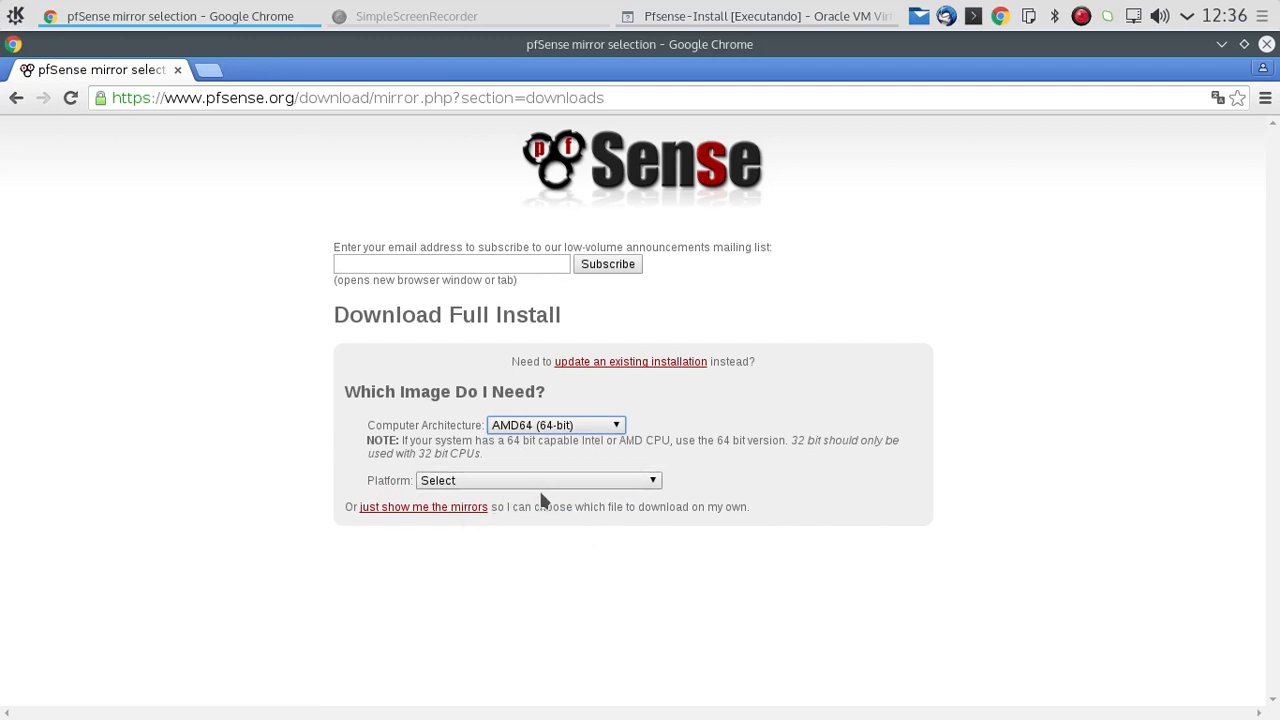
click(541, 492)
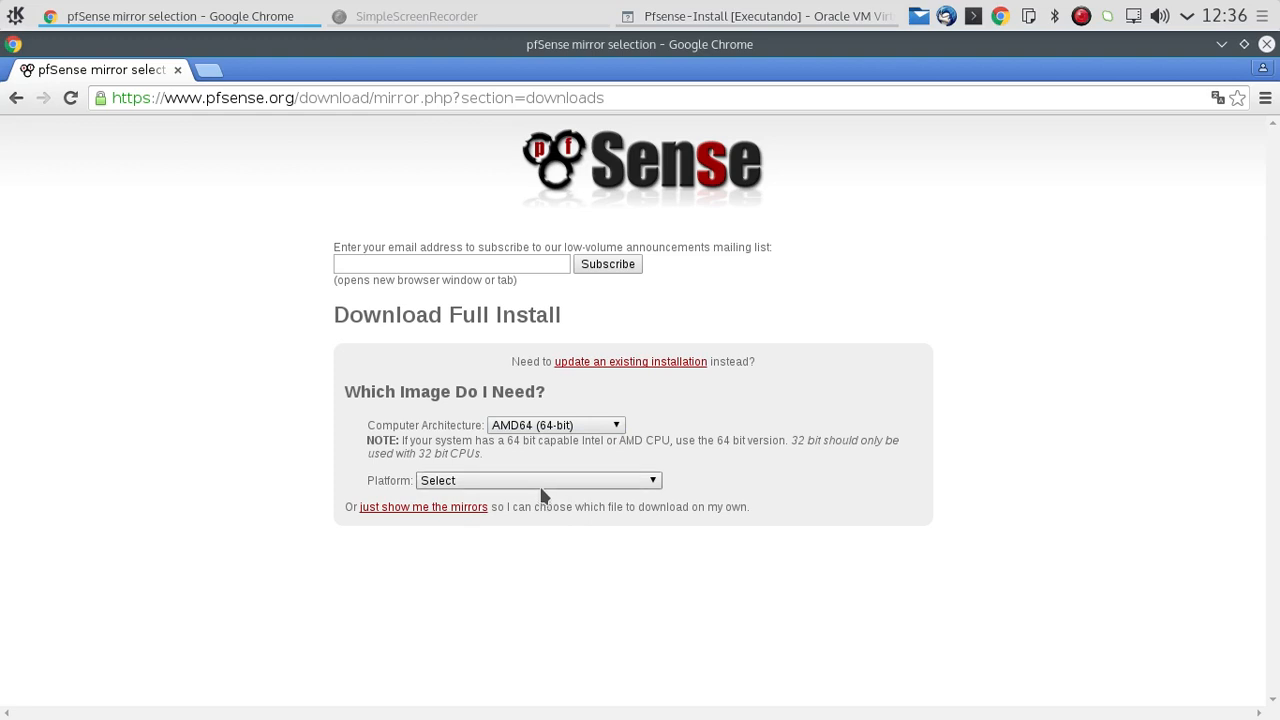
click(541, 484)
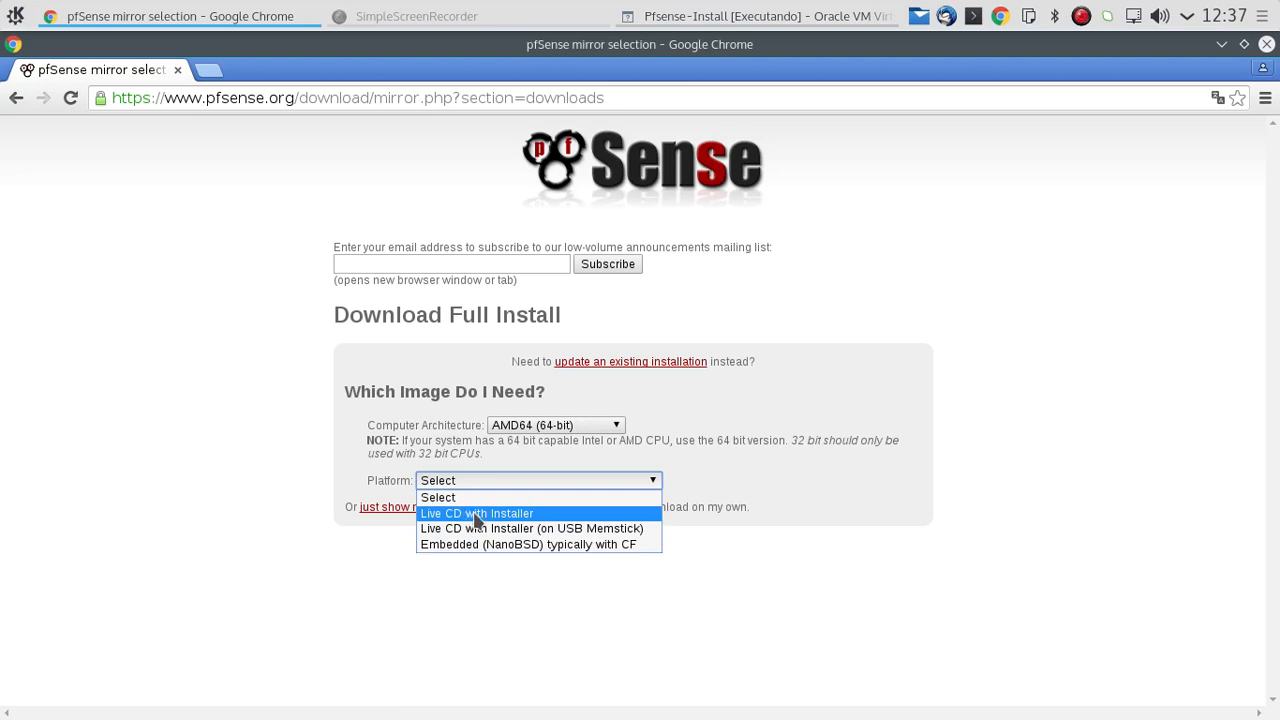
click(510, 517)
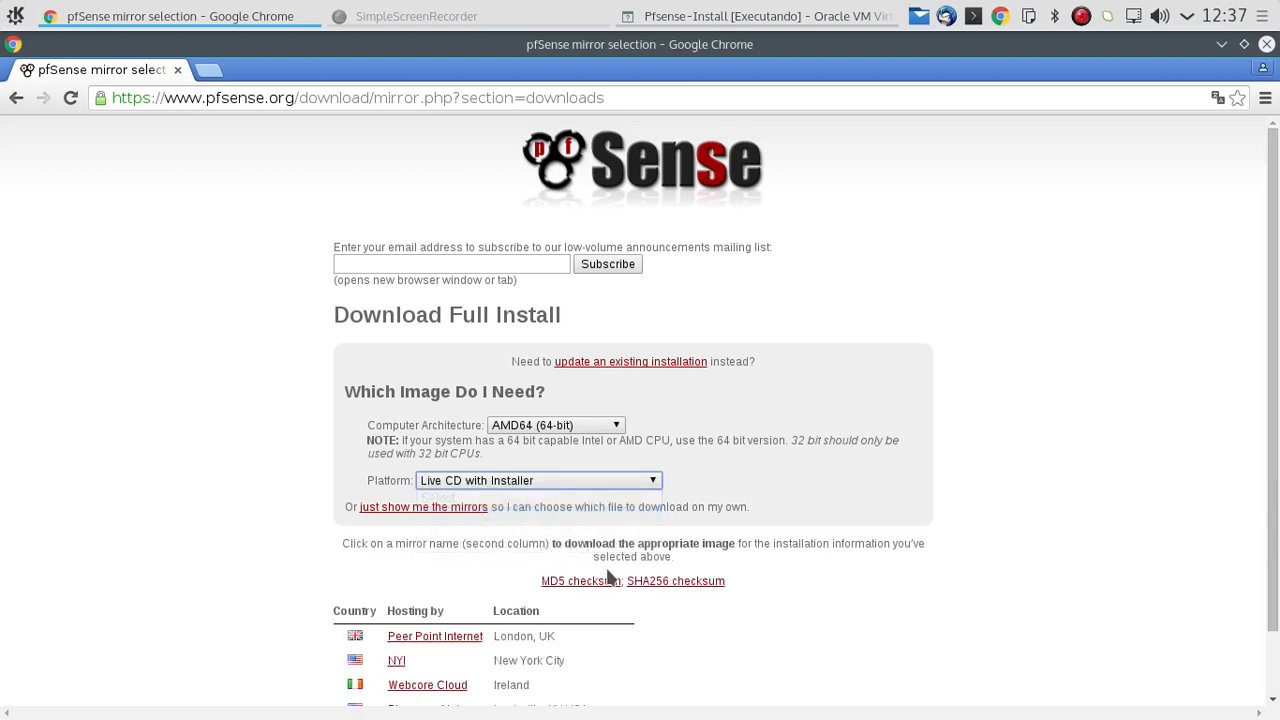
Step: Start downloading the Live CD image from the NYI mirror in New York City and show all downloads
scroll(846, 614, down, 1)
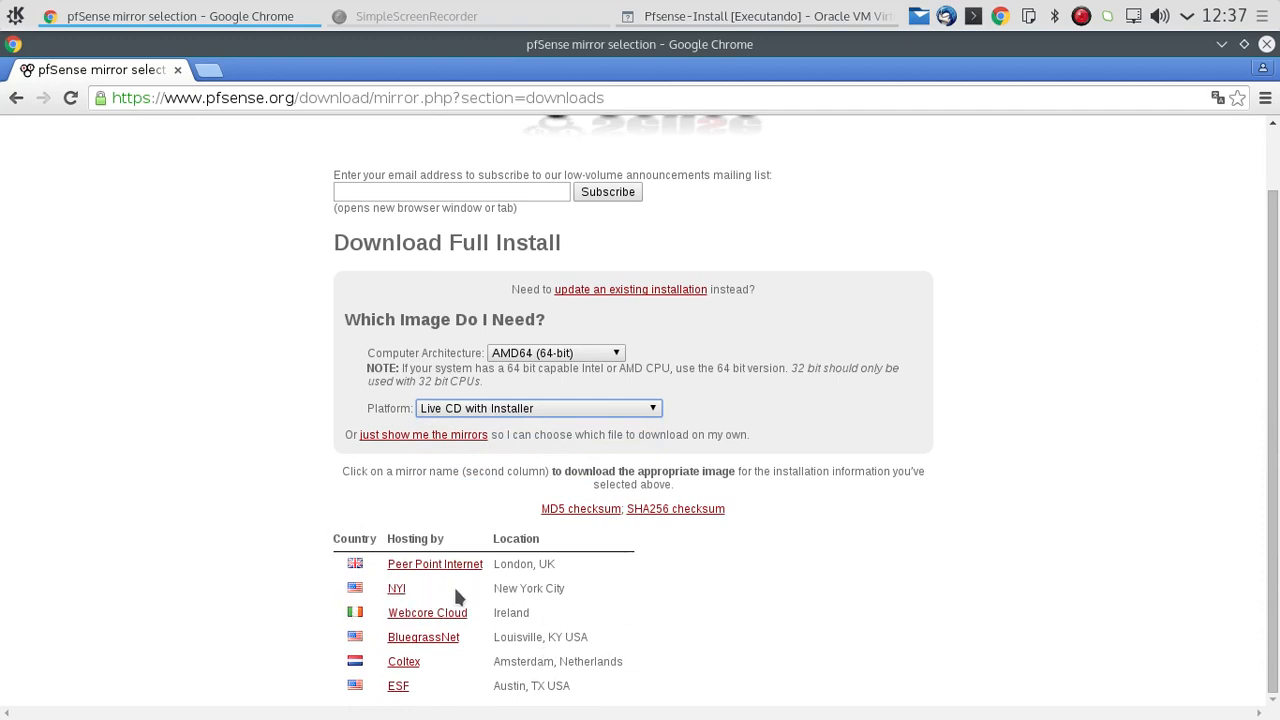
click(396, 590)
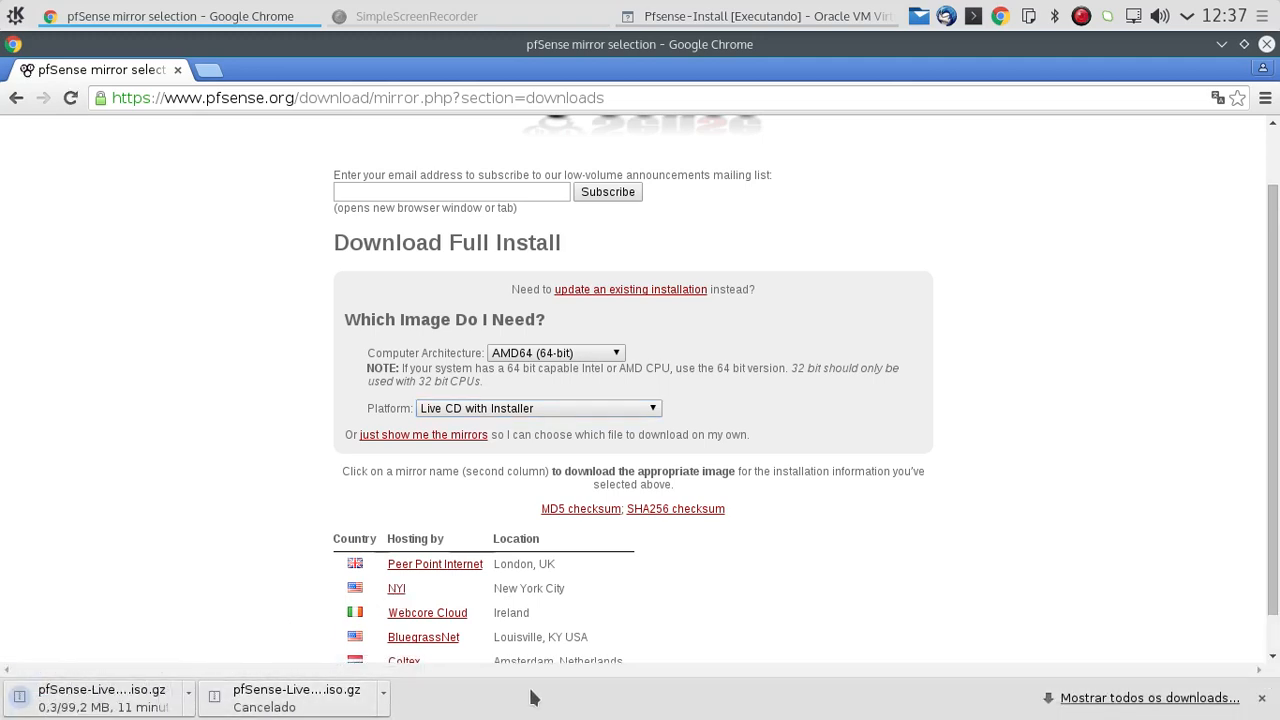
click(1063, 697)
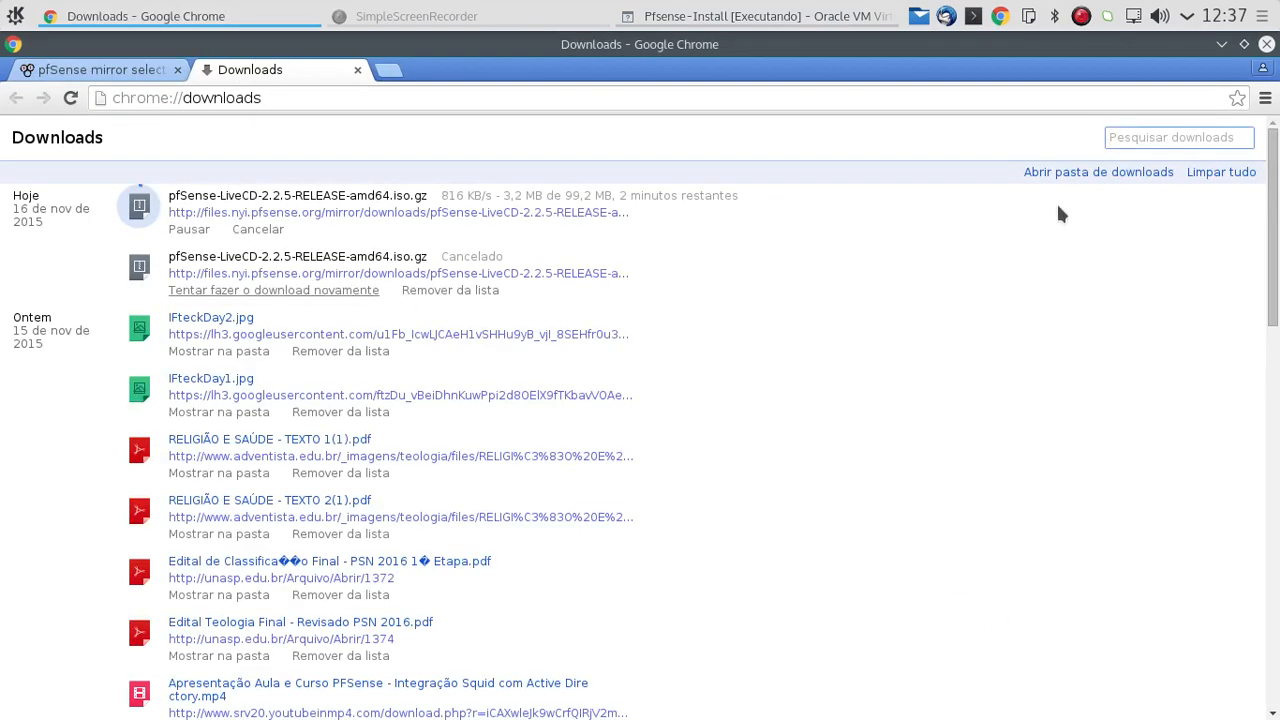
Step: Clear the download history, cancel the pfSense image download in progress and close the downloads page
click(1218, 176)
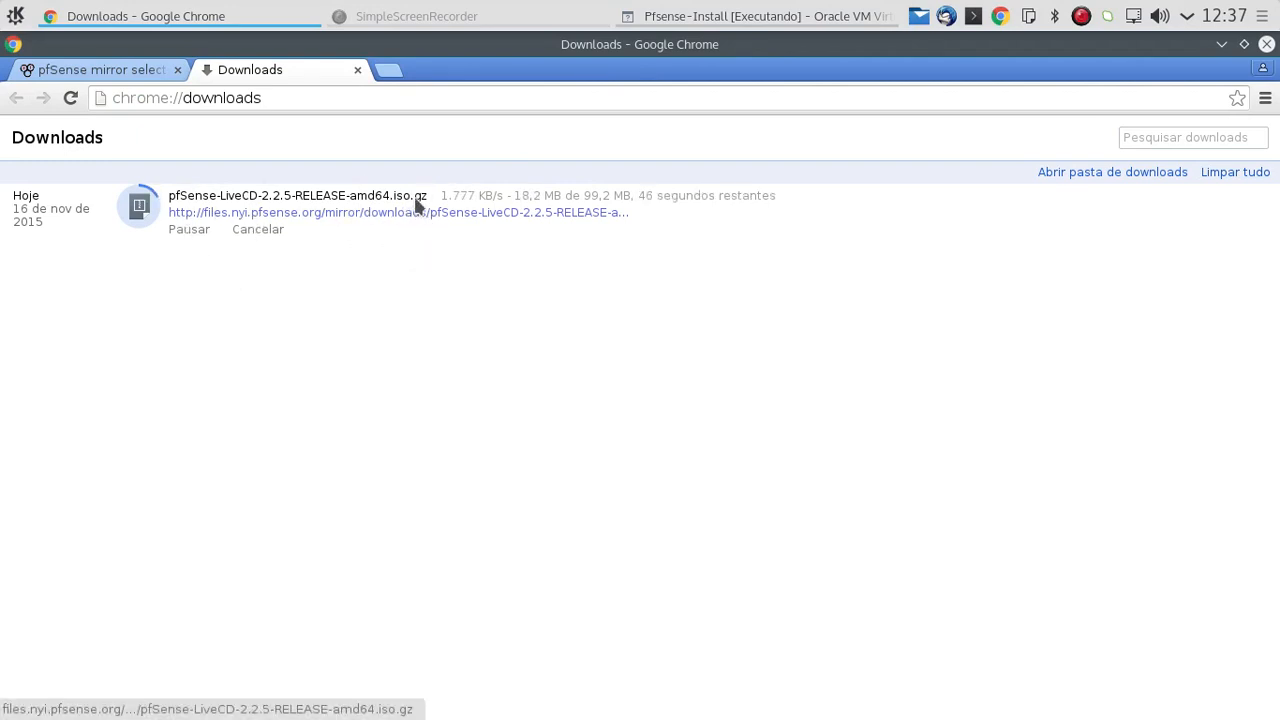
click(266, 231)
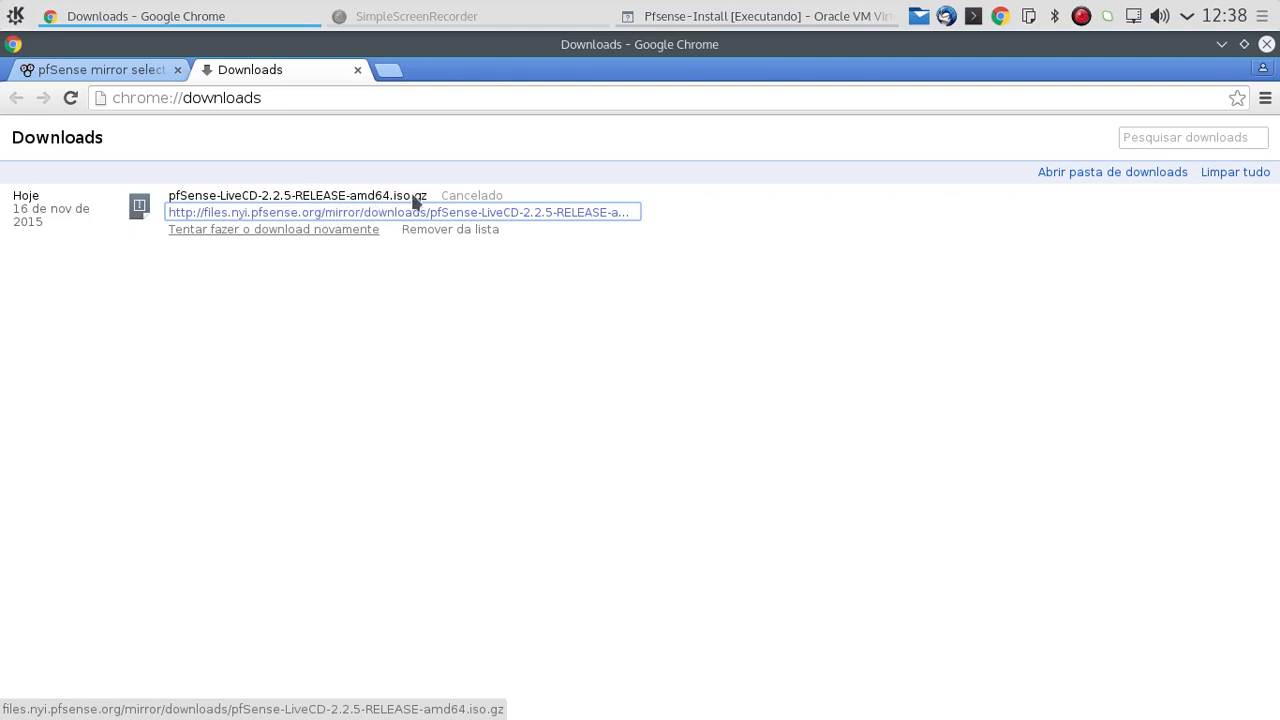
click(357, 71)
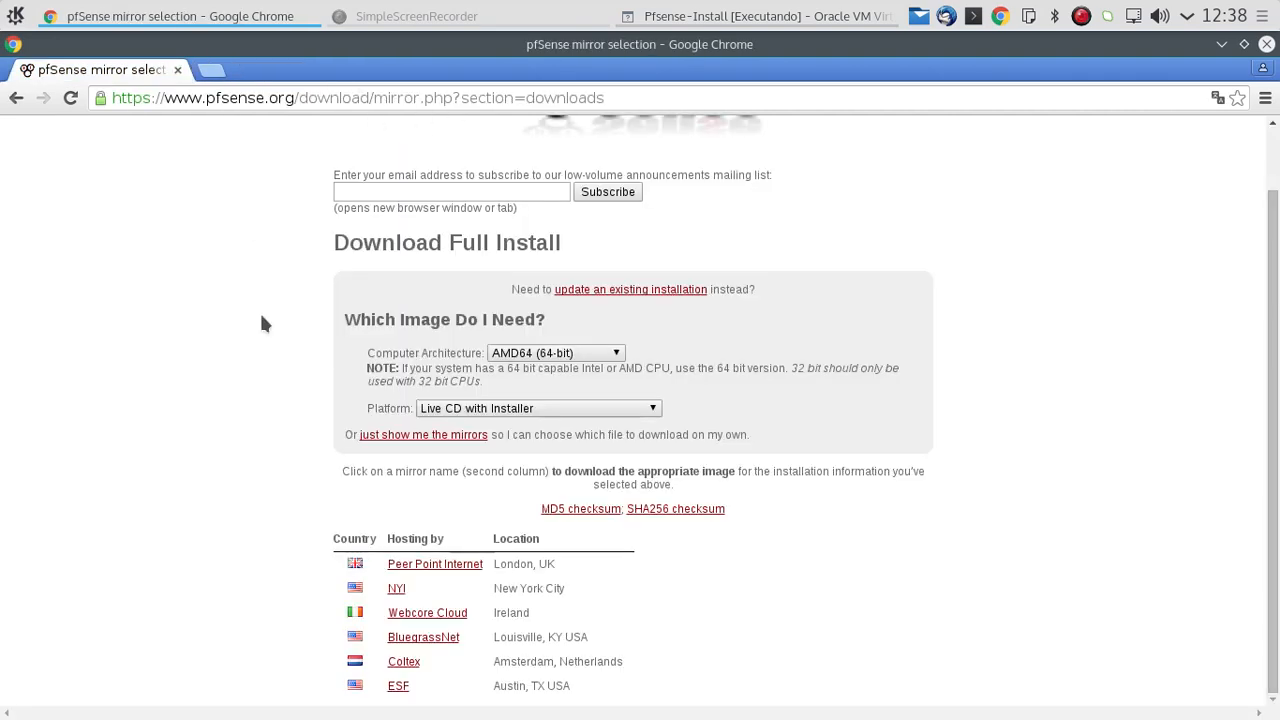
Step: Return to the pfSense home page and reopen the 2.2.5 install image selection through its download page
scroll(405, 318, up, 2)
click(640, 156)
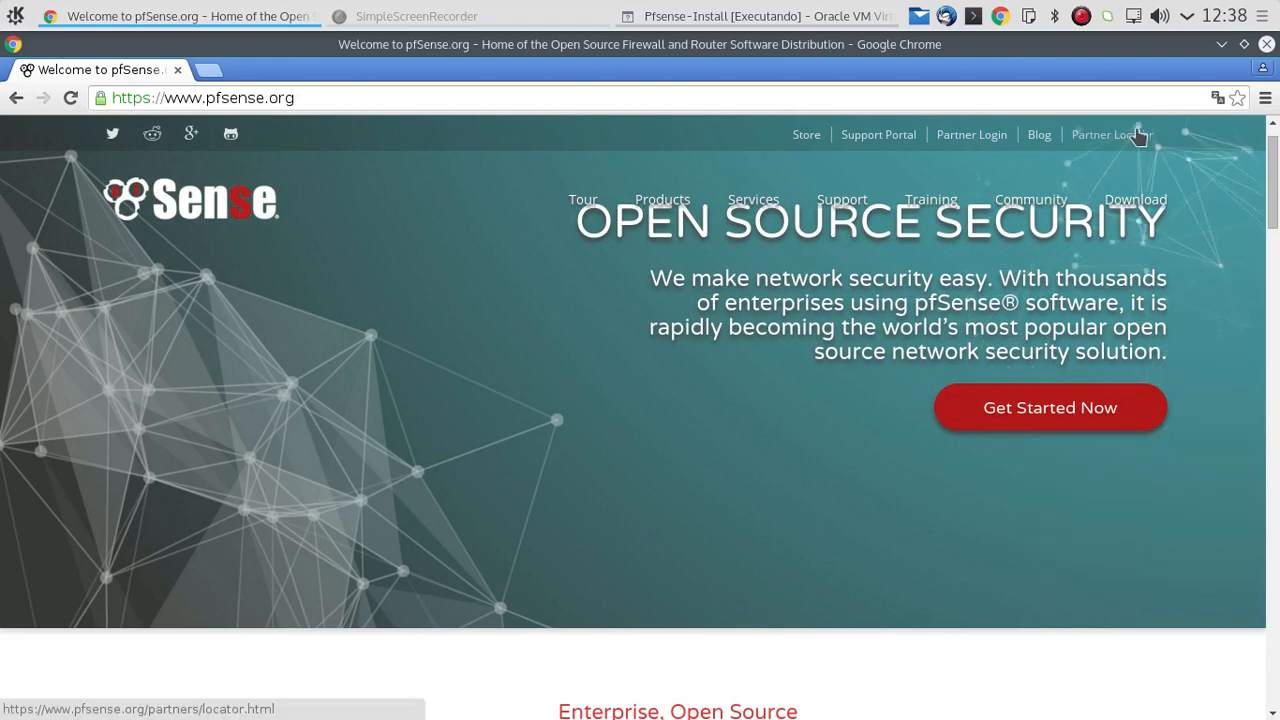
click(1136, 200)
scroll(229, 423, down, 3)
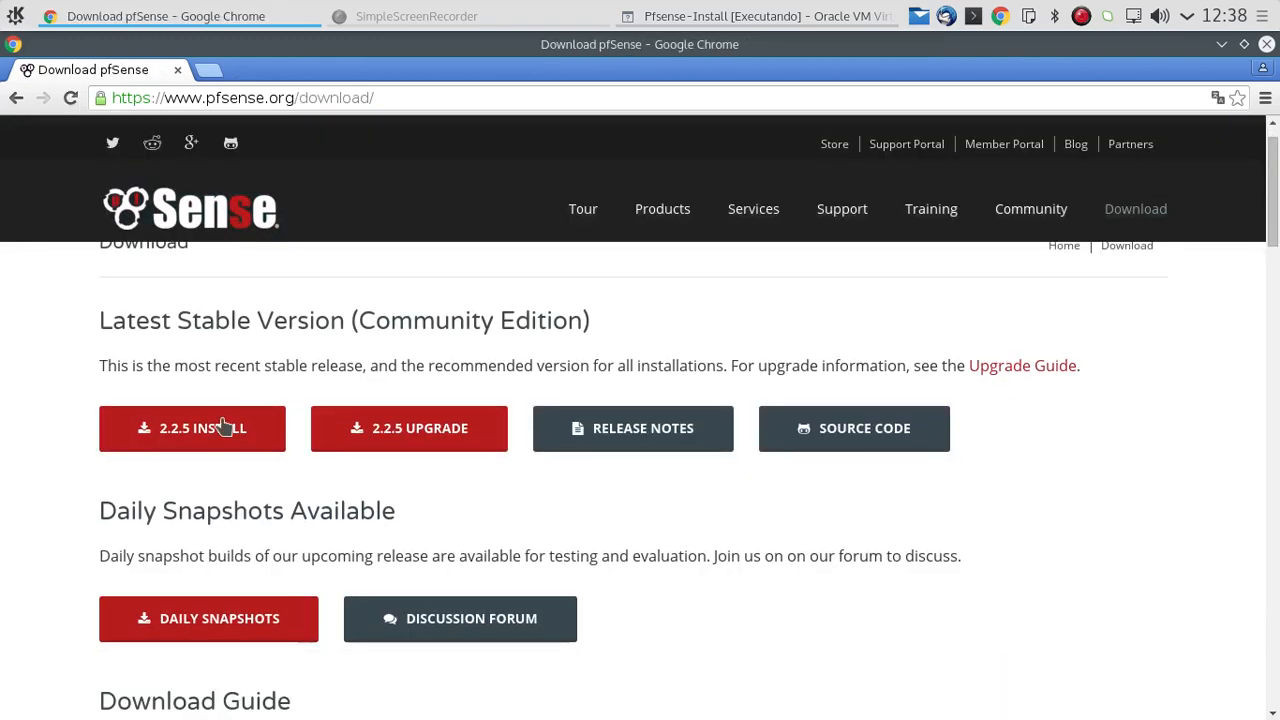
click(254, 332)
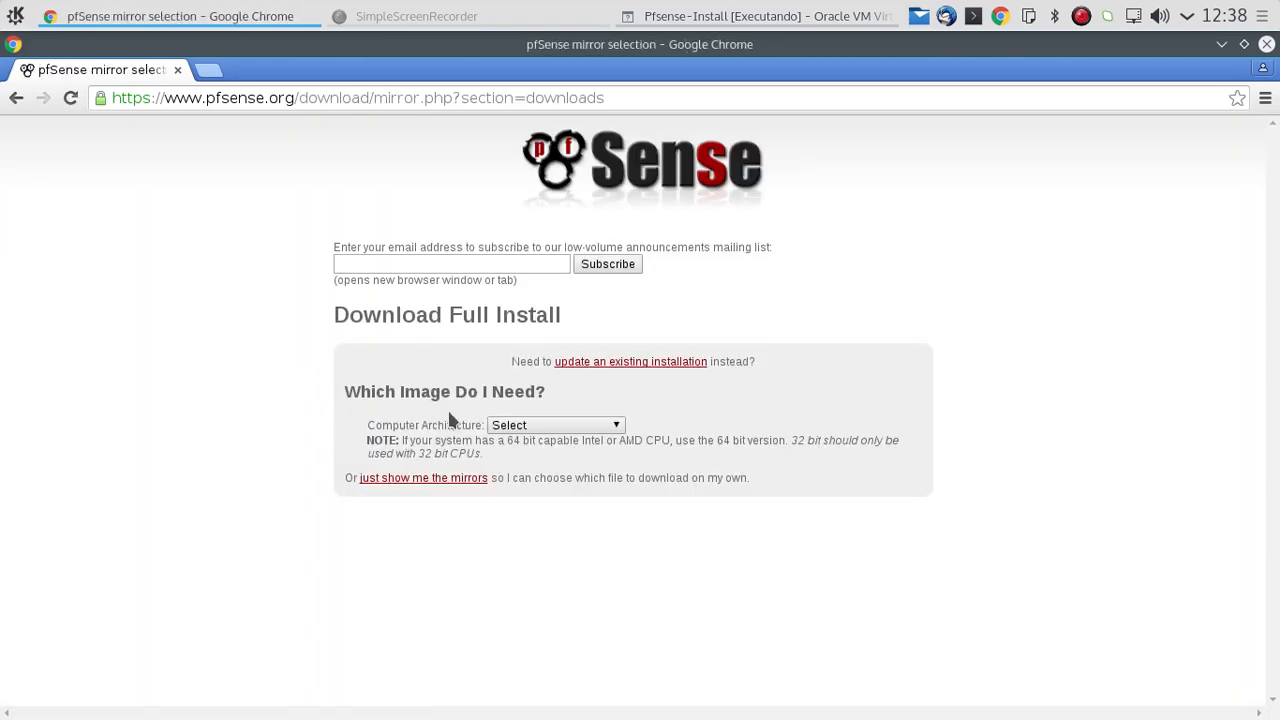
Step: Select AMD64 (64-bit) as the architecture and Live CD with Installer as the platform again
click(530, 425)
click(522, 457)
click(540, 481)
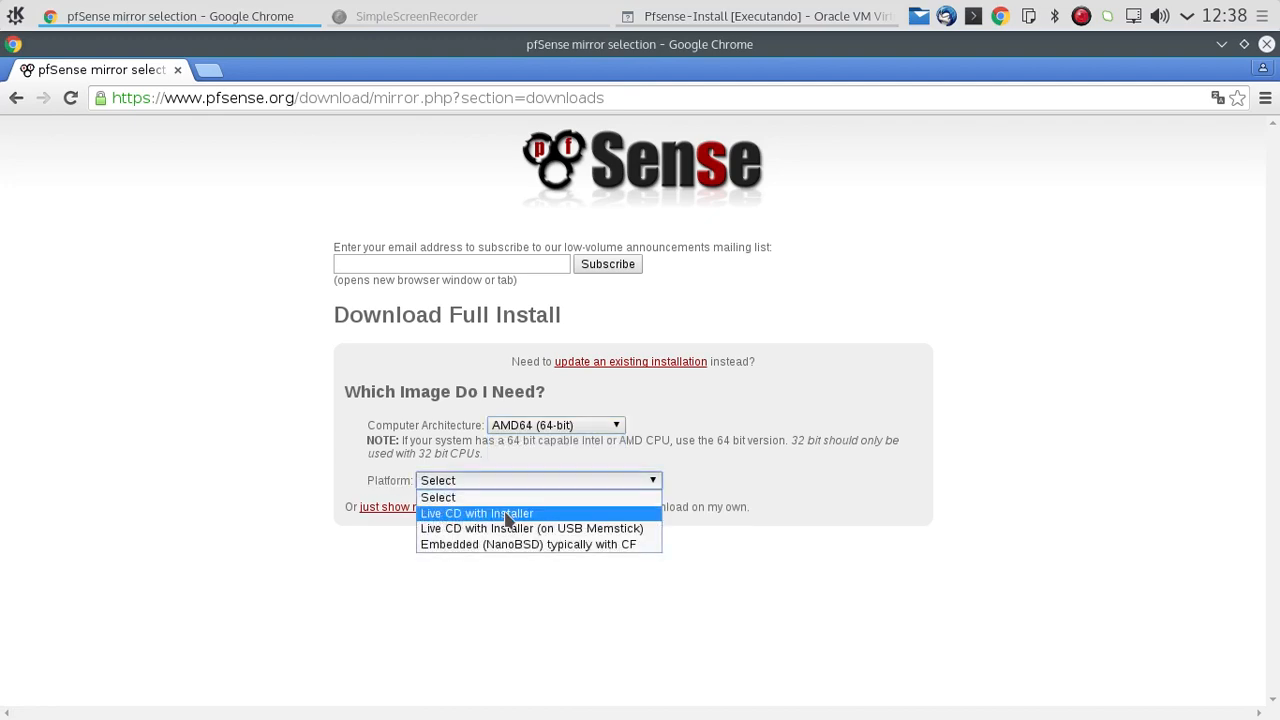
click(470, 510)
Step: Download the MD5 checksum file for the Live CD image and open it
scroll(562, 514, down, 1)
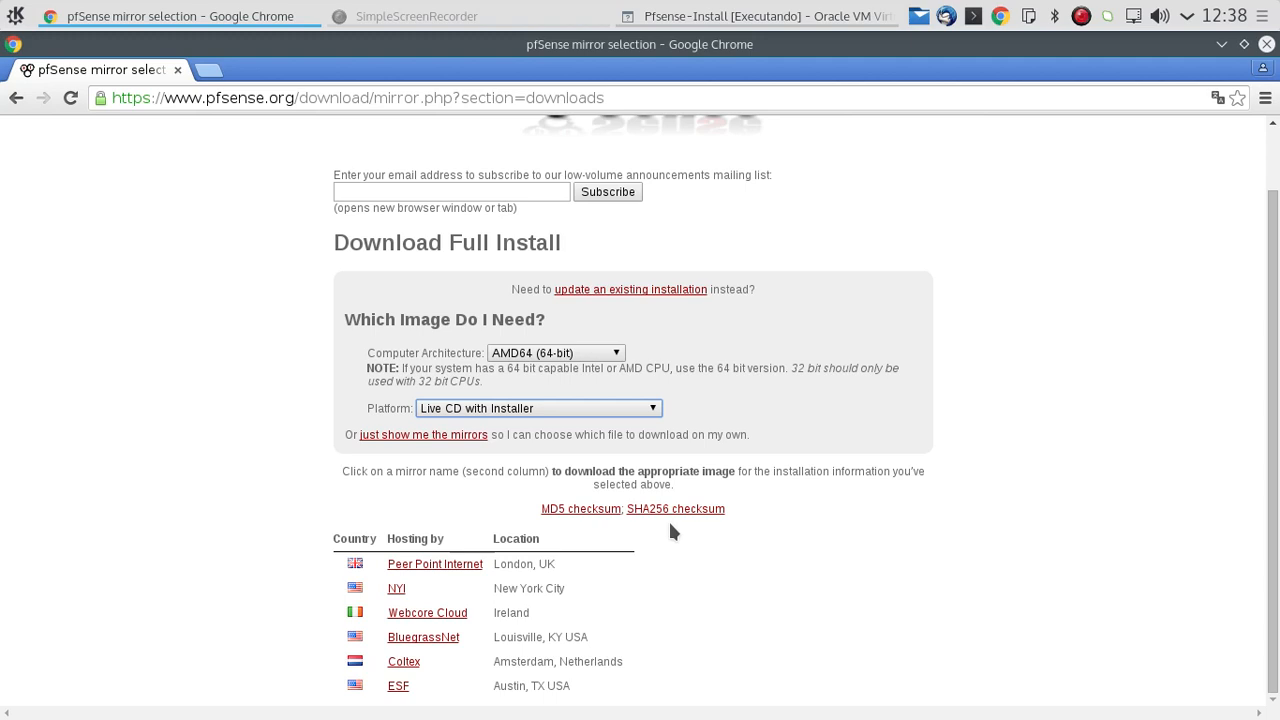
click(572, 510)
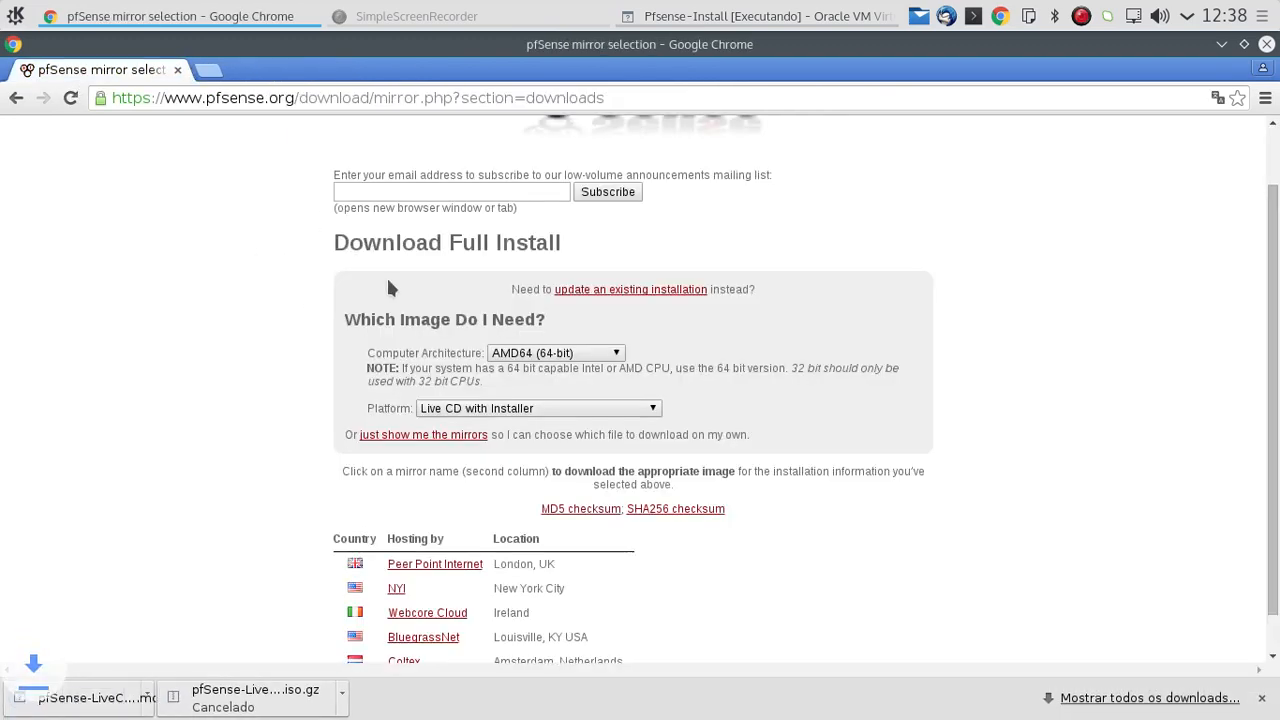
click(116, 705)
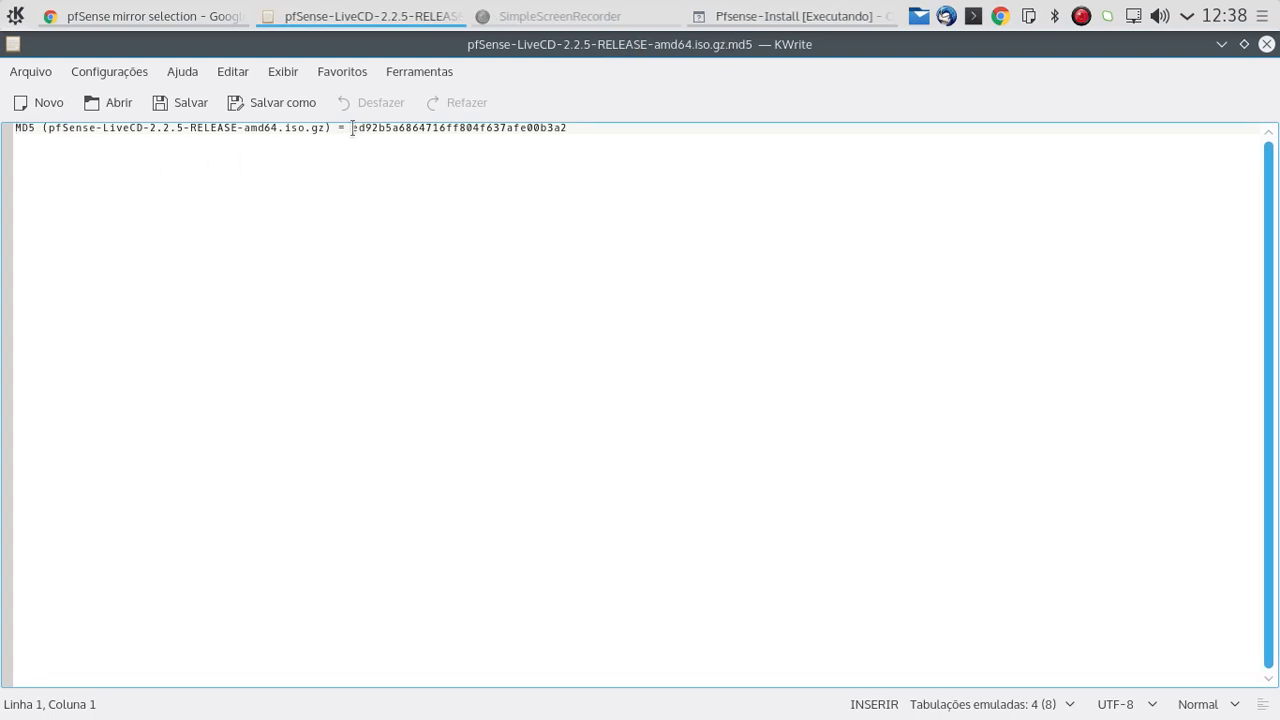
Step: Examine the hash type, the image file name and the hash value in the MD5 checksum file
drag(353, 128, 595, 134)
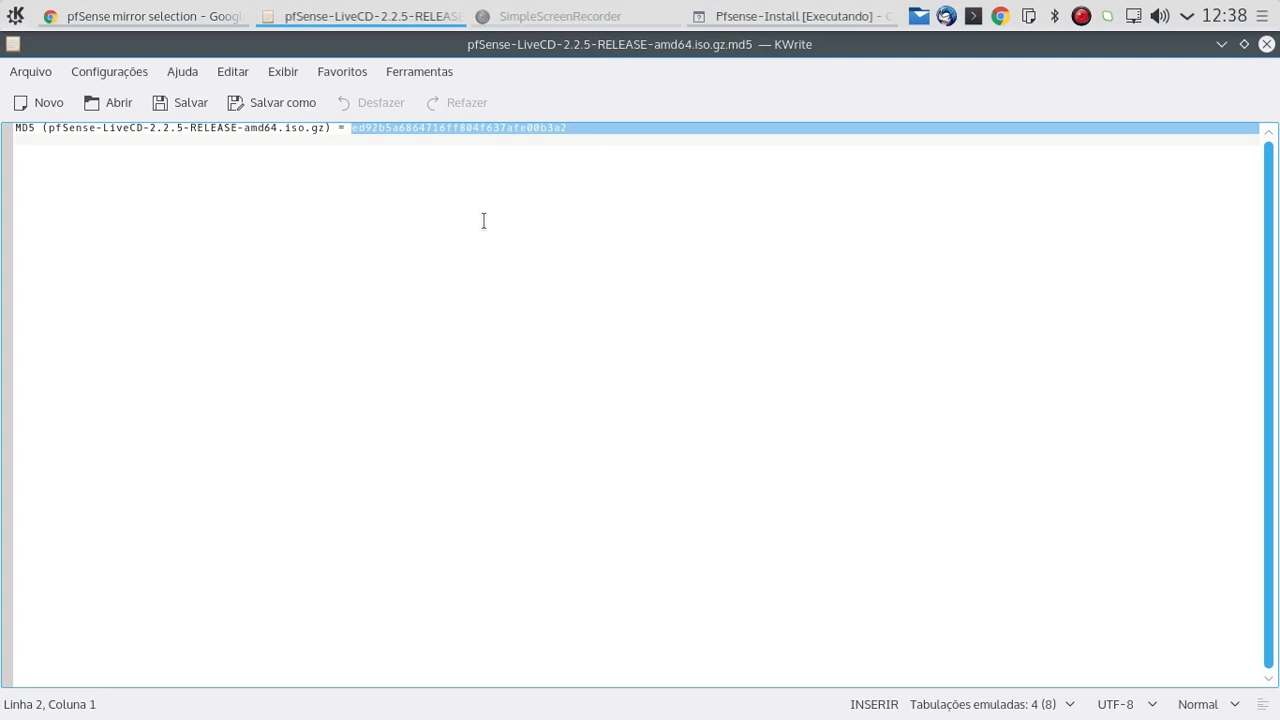
click(282, 196)
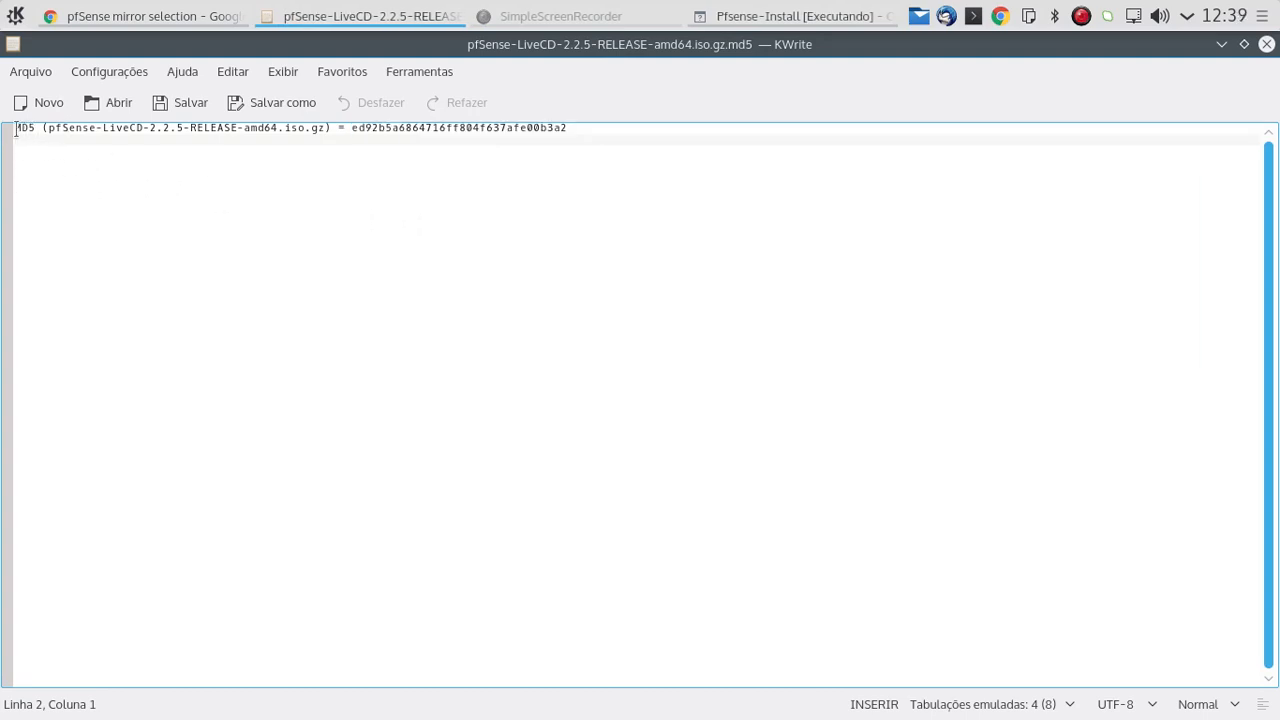
drag(16, 130, 36, 130)
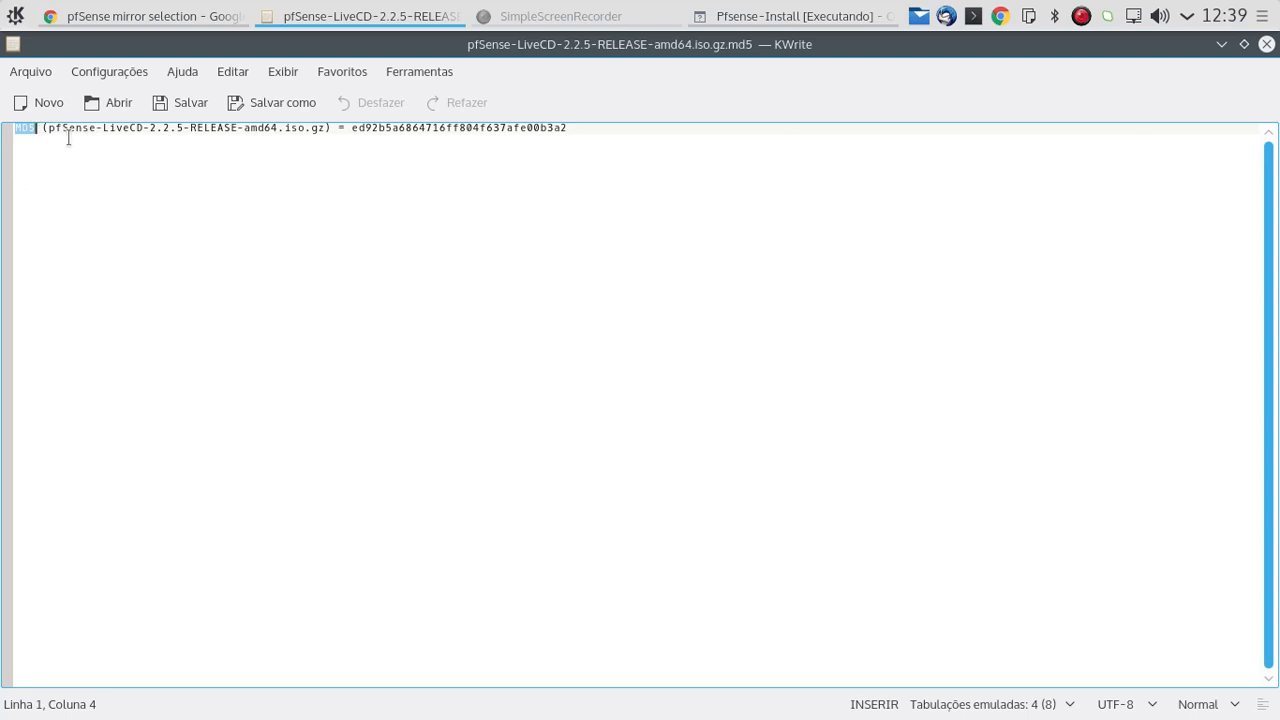
click(50, 139)
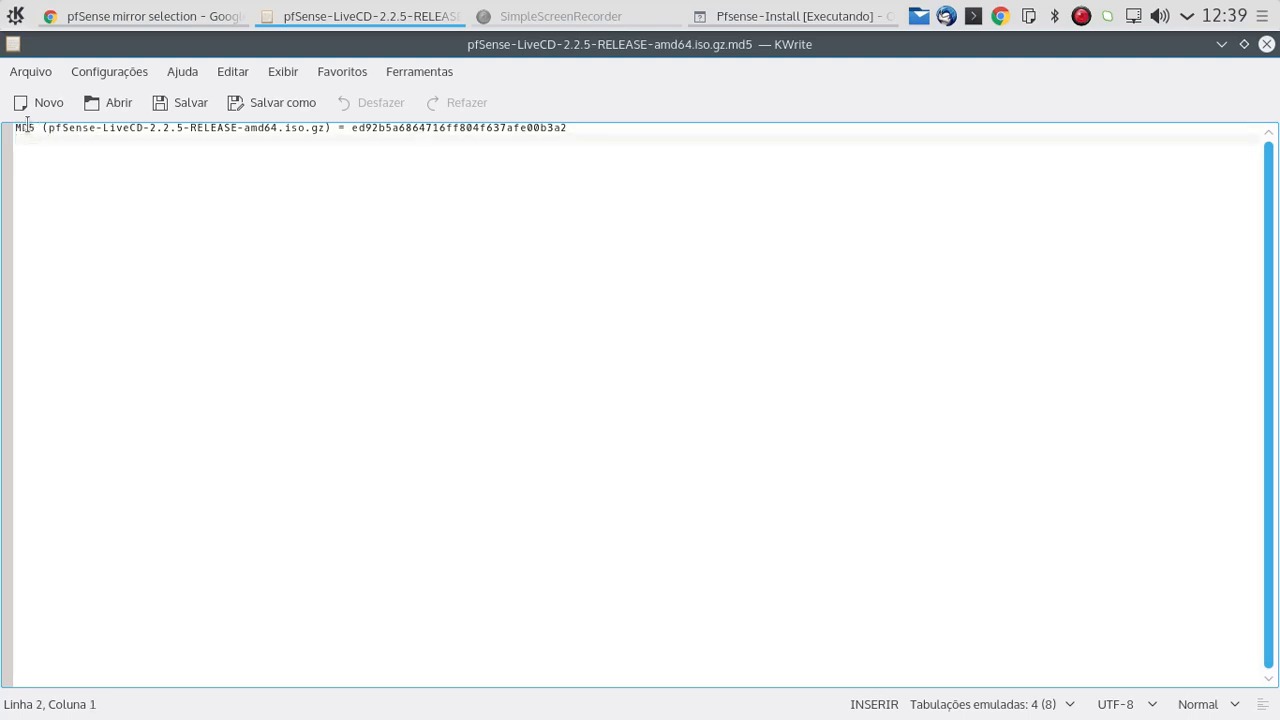
drag(53, 130, 250, 130)
click(300, 142)
drag(352, 130, 565, 130)
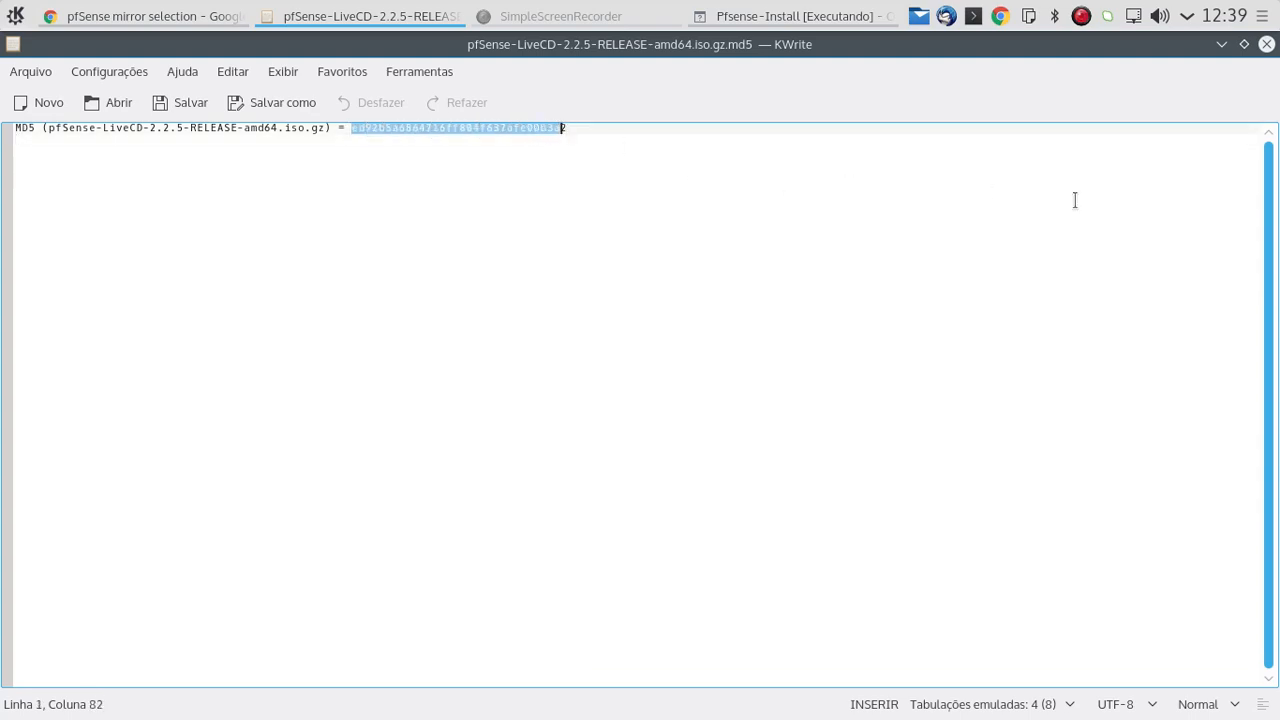
Step: Close the checksum file and return to the pfSense home page in the browser
click(1267, 45)
scroll(878, 288, up, 2)
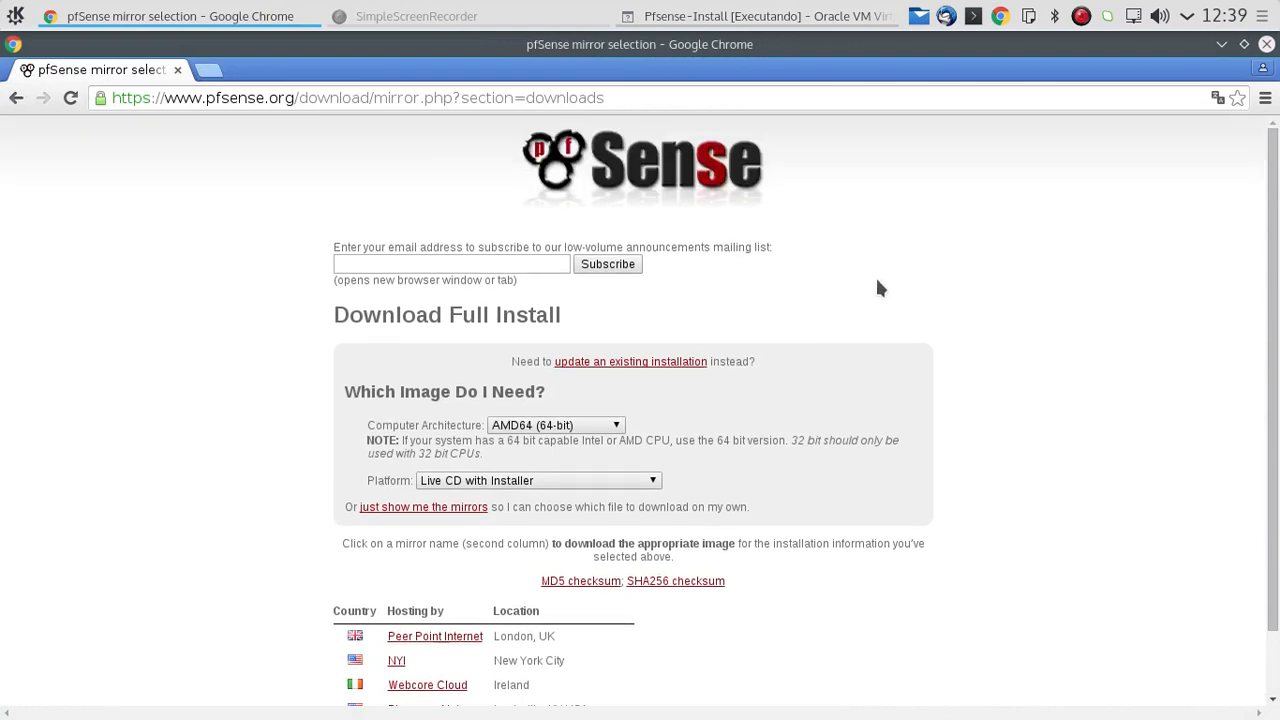
click(614, 172)
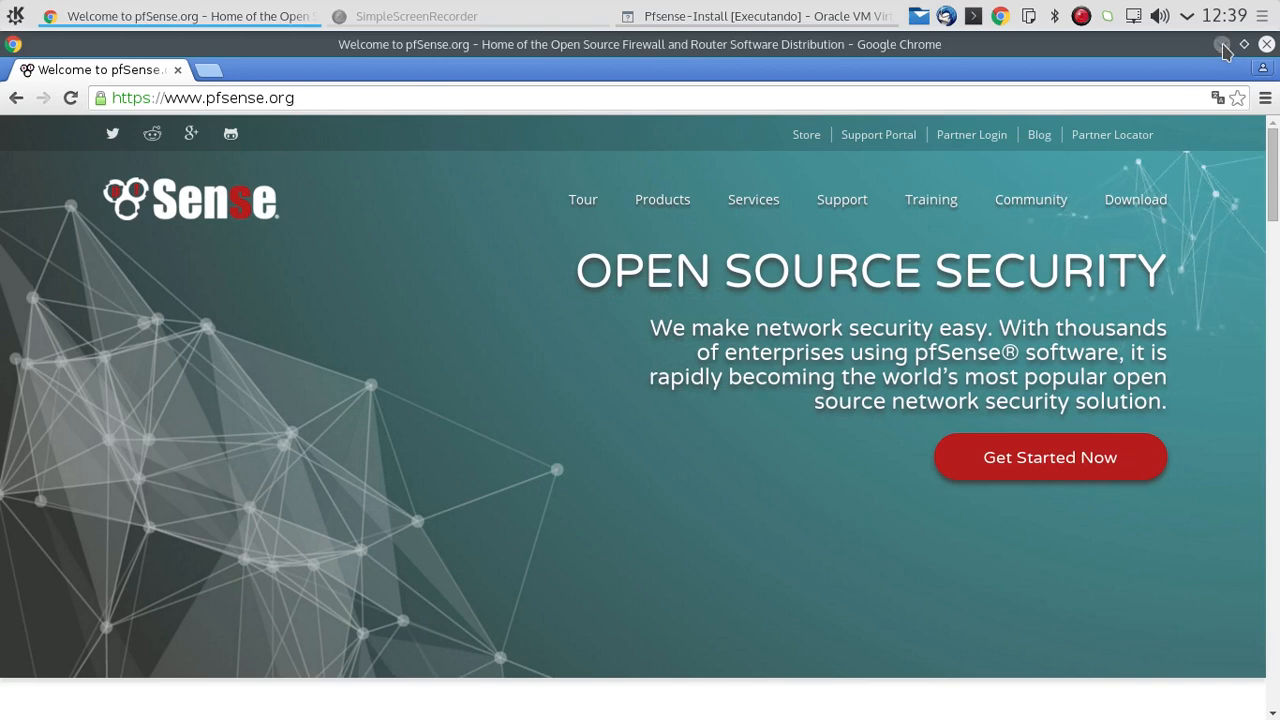
Step: Switch to the running Pfsense-Install virtual machine in VirtualBox, reposition its window and display it full screen
click(686, 12)
drag(871, 100, 820, 82)
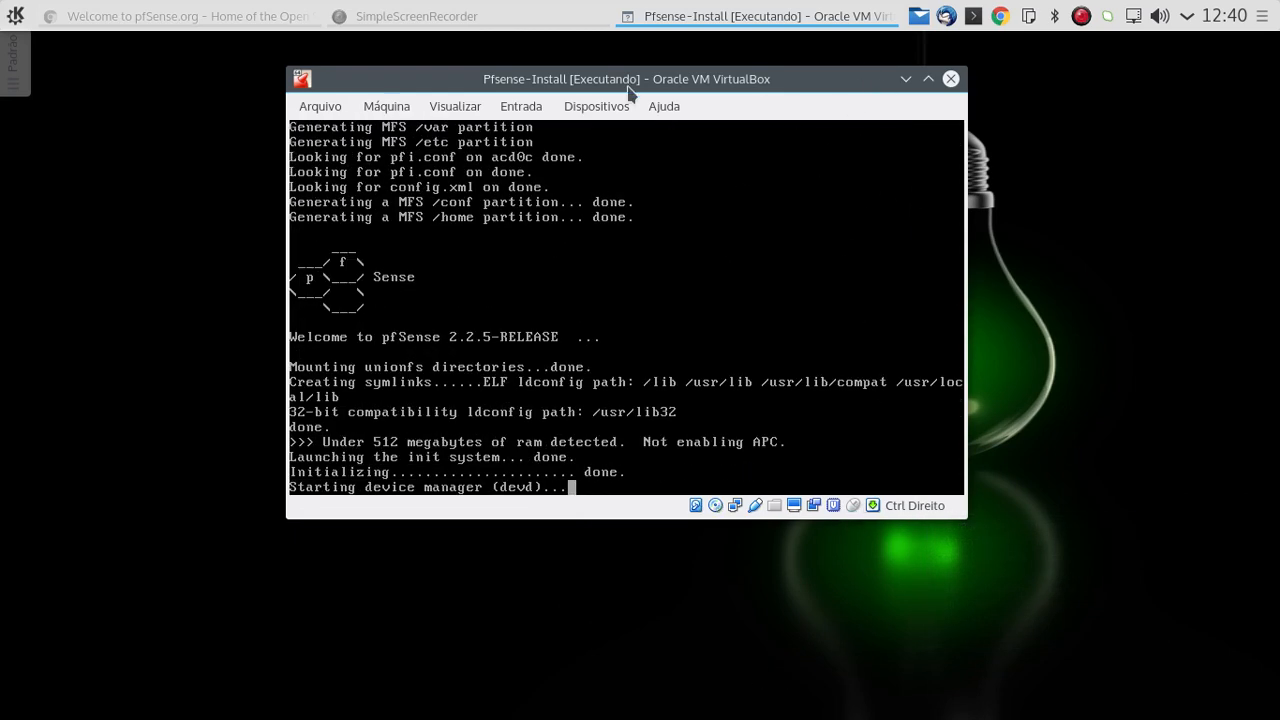
click(455, 106)
click(436, 132)
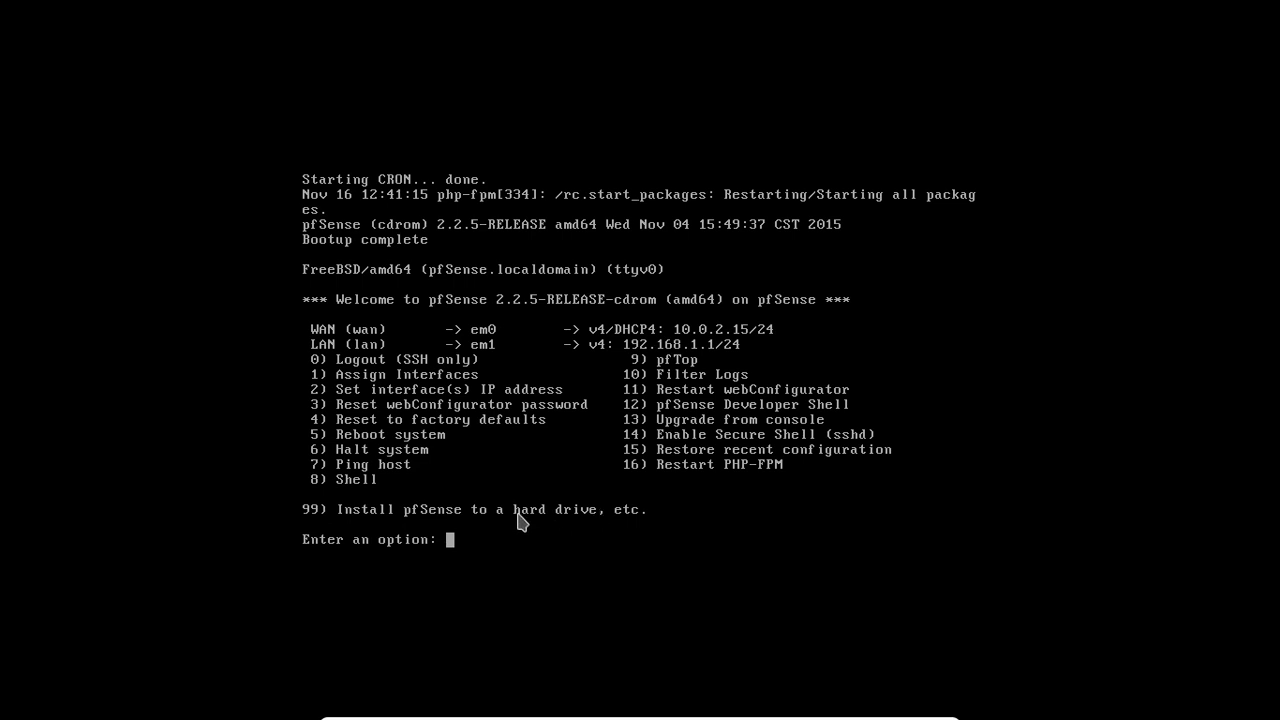
Step: Start the pfSense hard drive installer with option 99 and accept the default console settings
text(99)
key(Return)
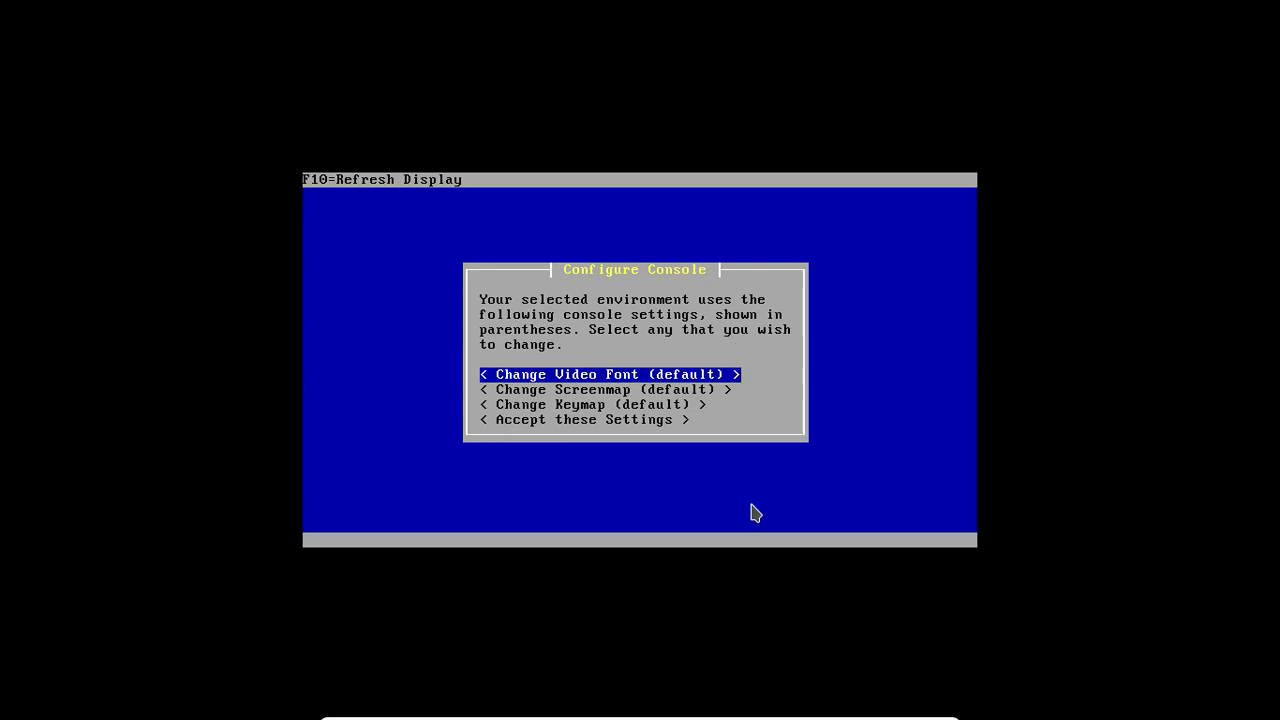
key(Down)
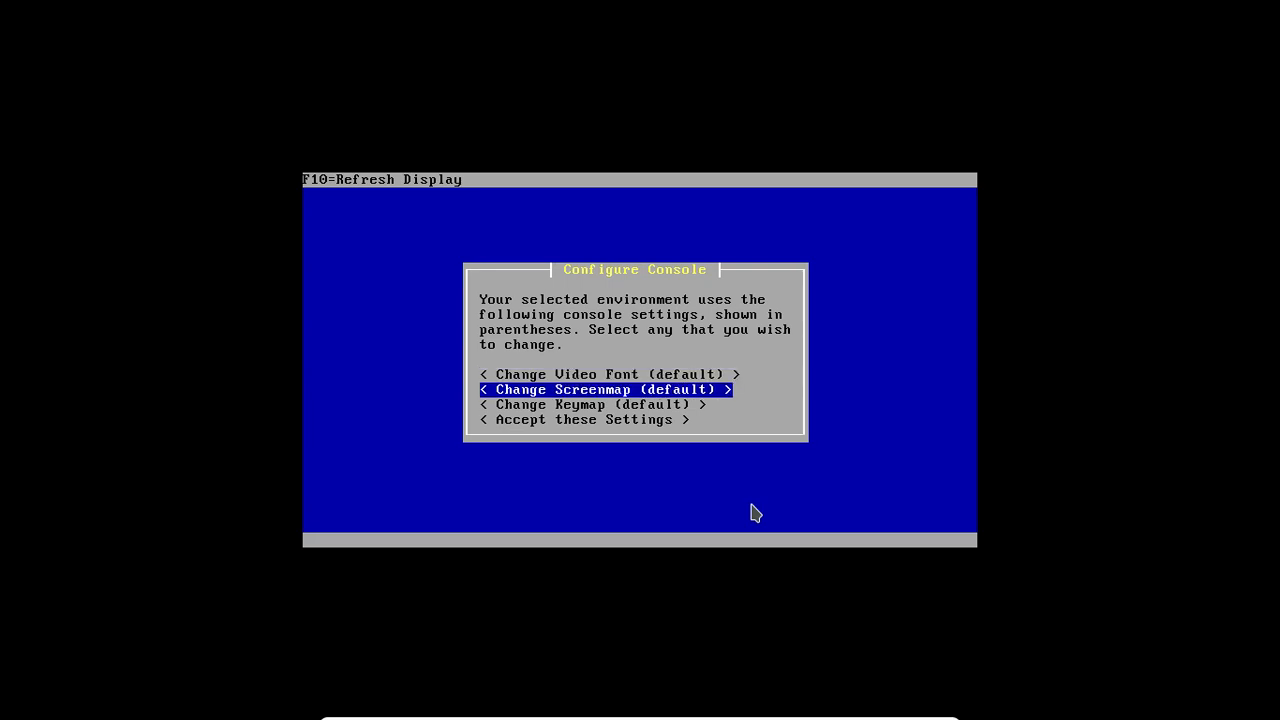
key(Down)
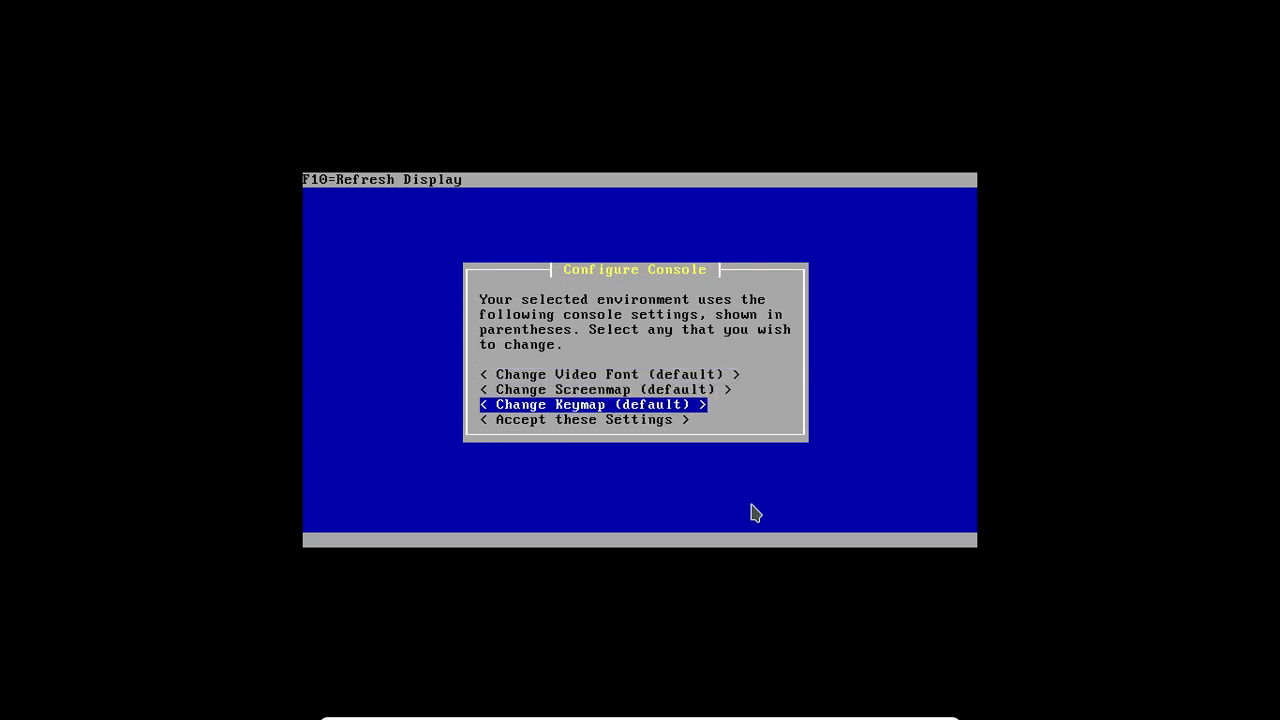
key(Up)
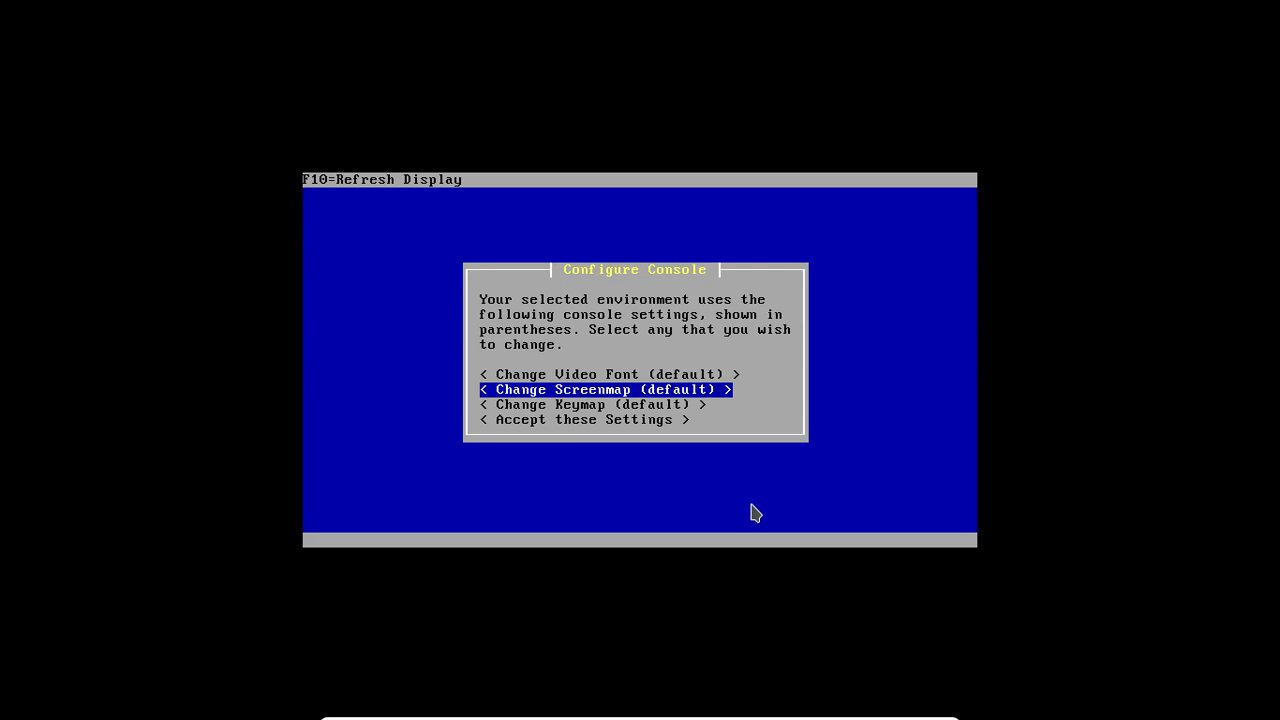
key(Down)
key(Up)
key(Up)
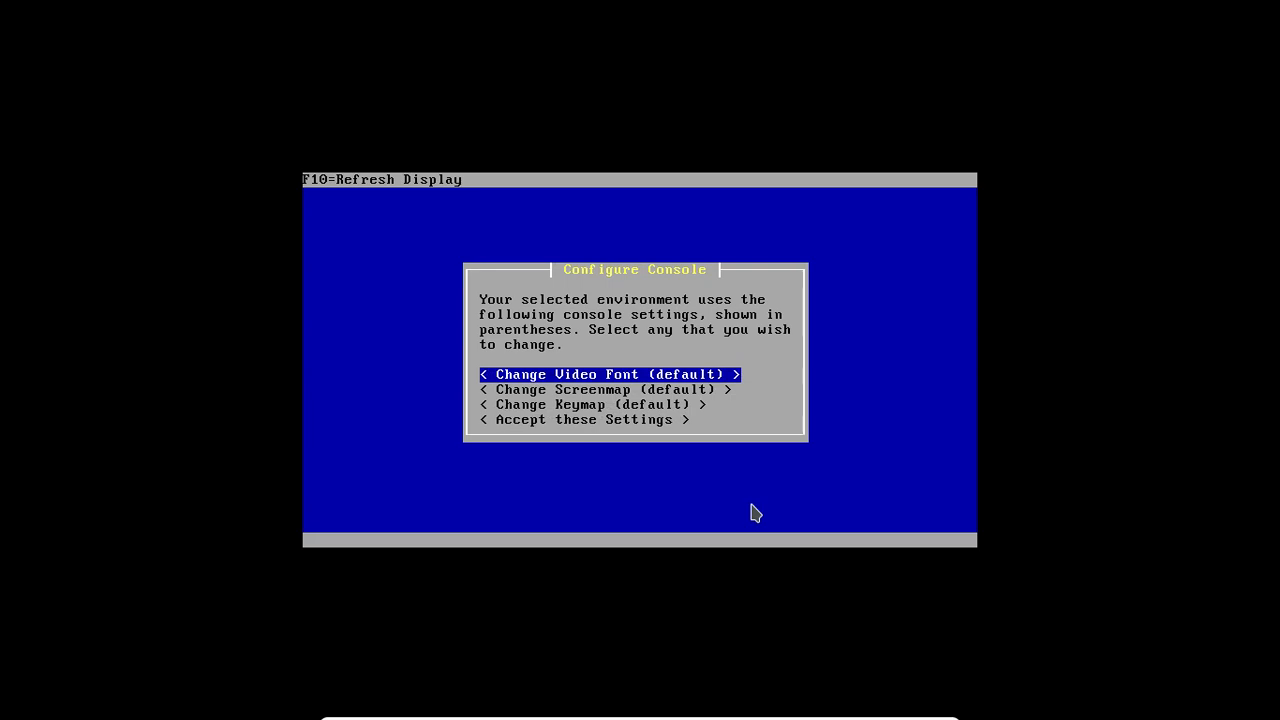
key(Down)
key(Down)
key(Down)
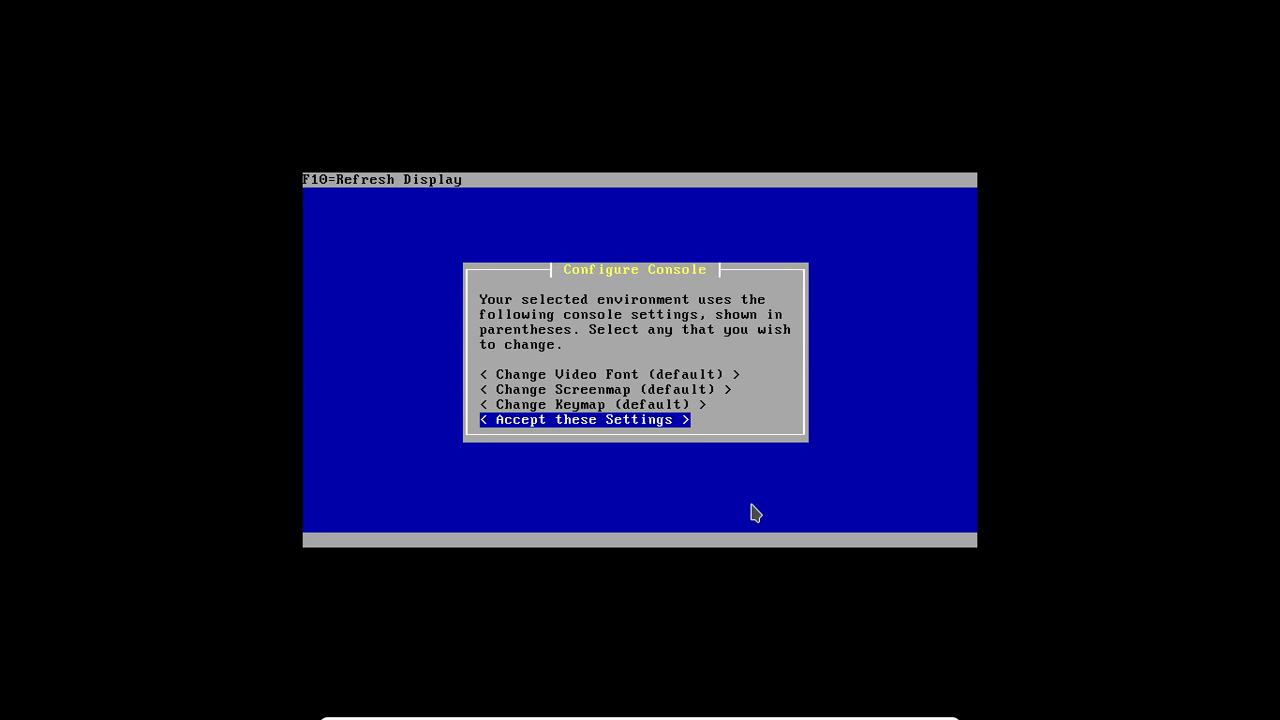
key(Return)
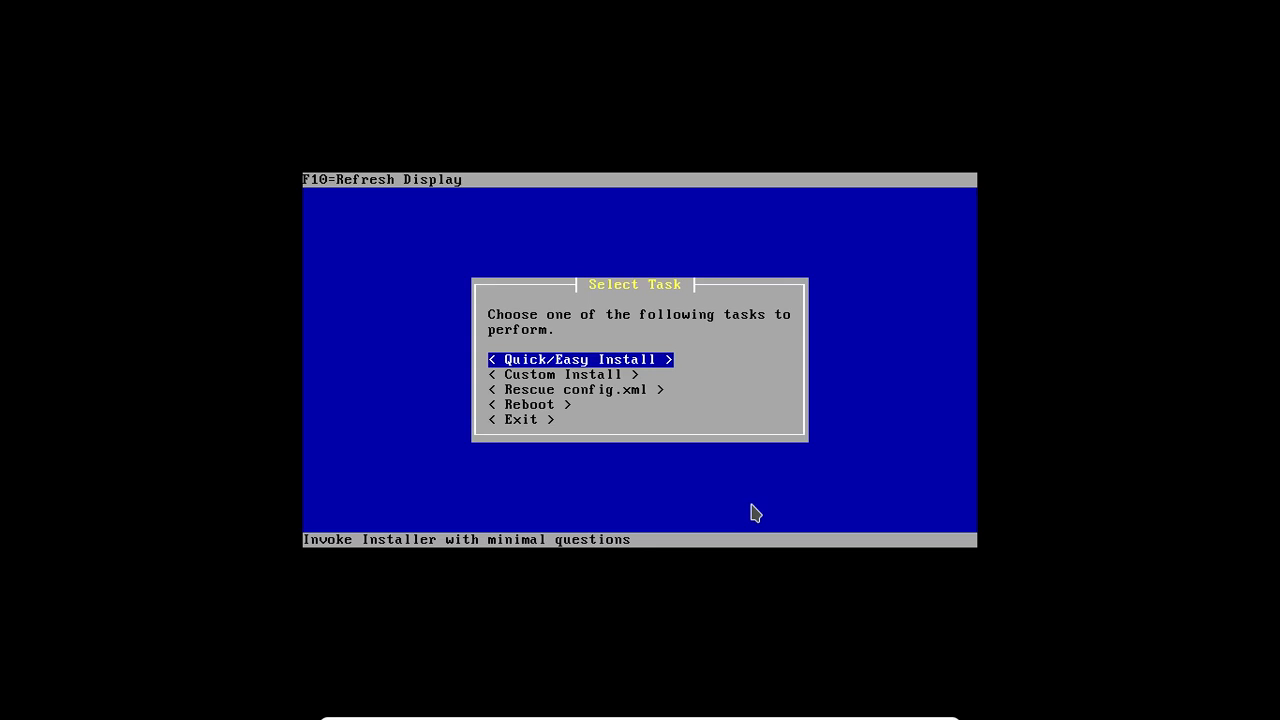
Step: Examine the descriptions of the installer tasks, comparing Quick/Easy Install with Custom Install and looking at Rescue config.xml, Reboot and Exit
key(Down)
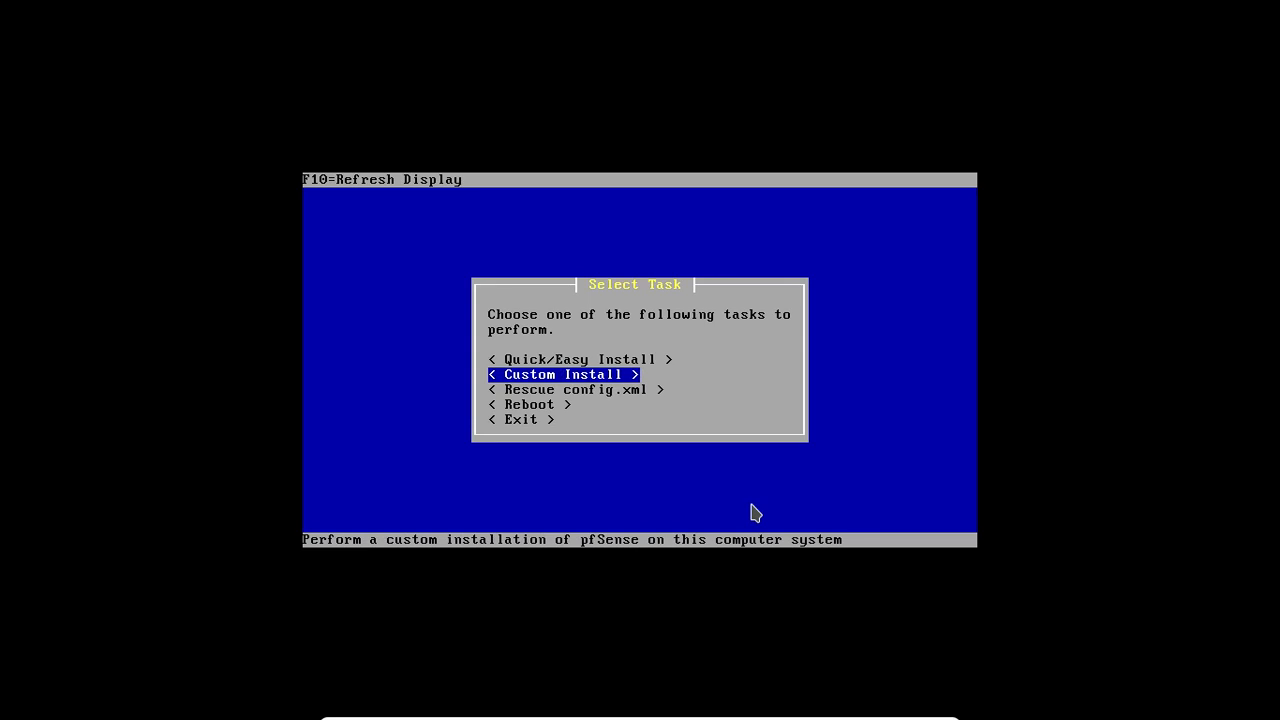
key(Up)
key(Down)
key(Down)
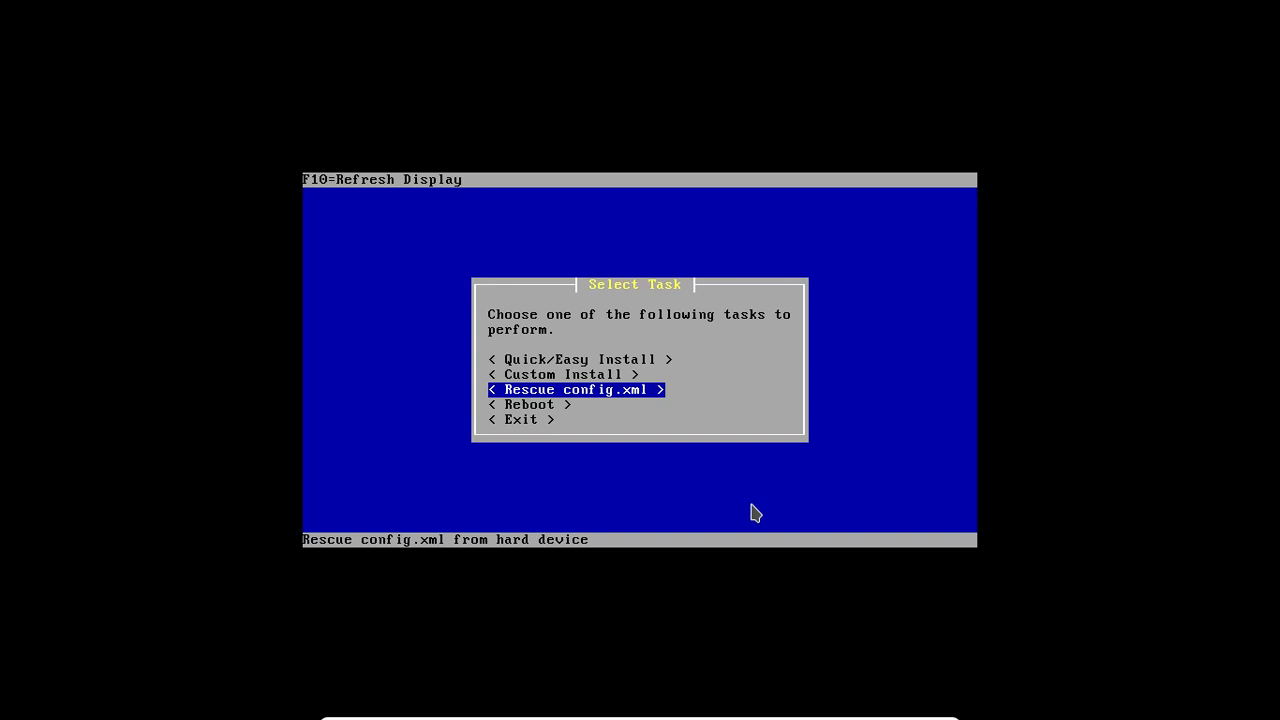
key(Down)
key(Down)
key(Up)
key(Up)
key(Up)
key(Up)
key(Down)
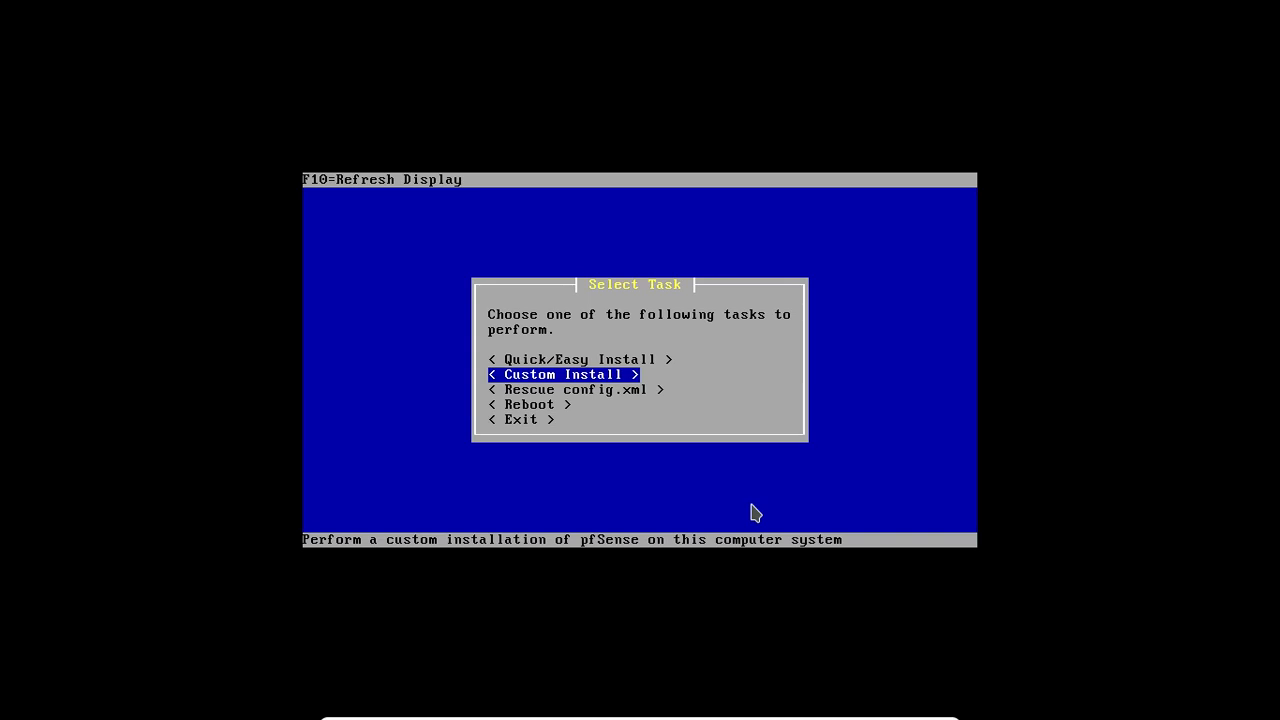
key(Up)
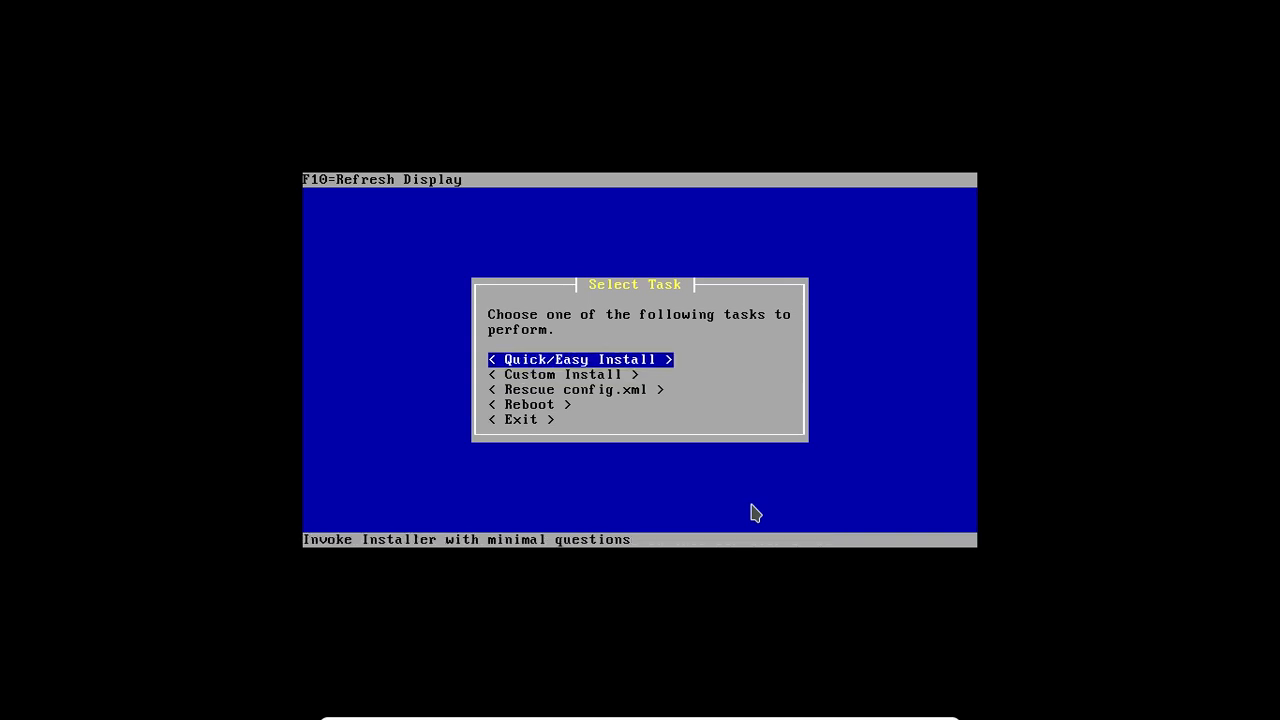
key(Down)
key(Up)
key(Down)
key(Up)
key(Down)
key(Up)
key(Down)
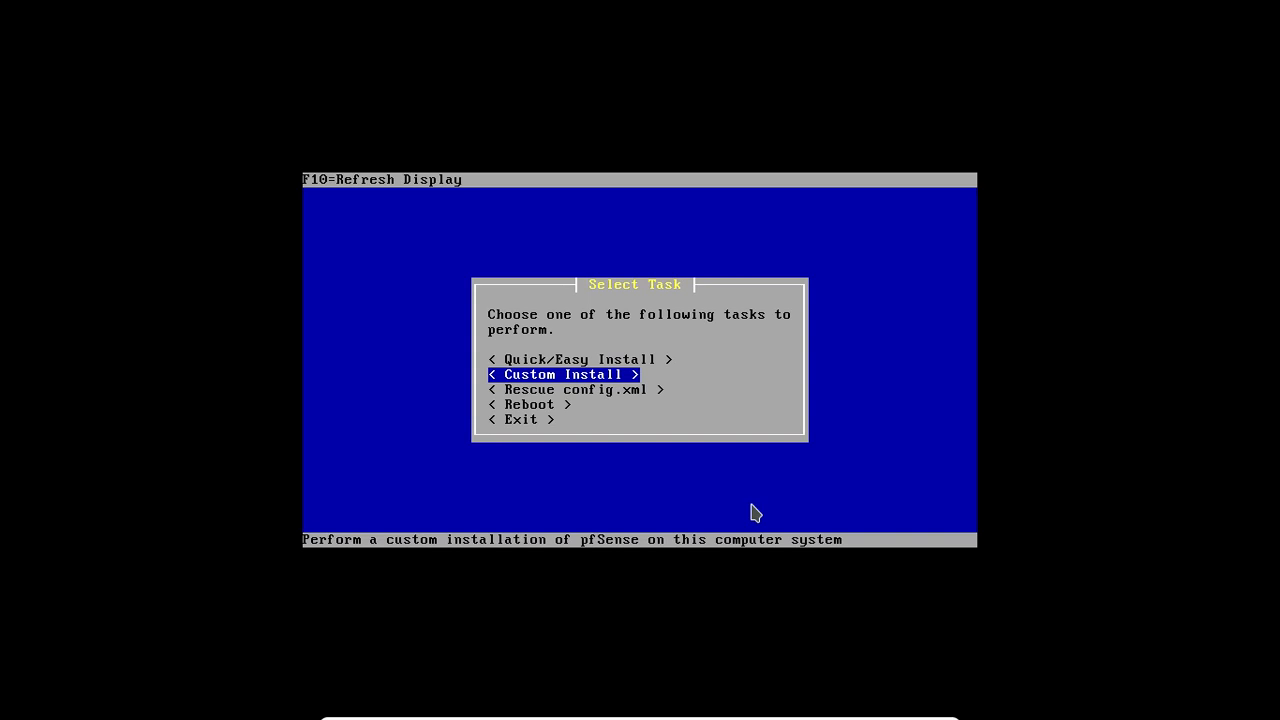
key(Up)
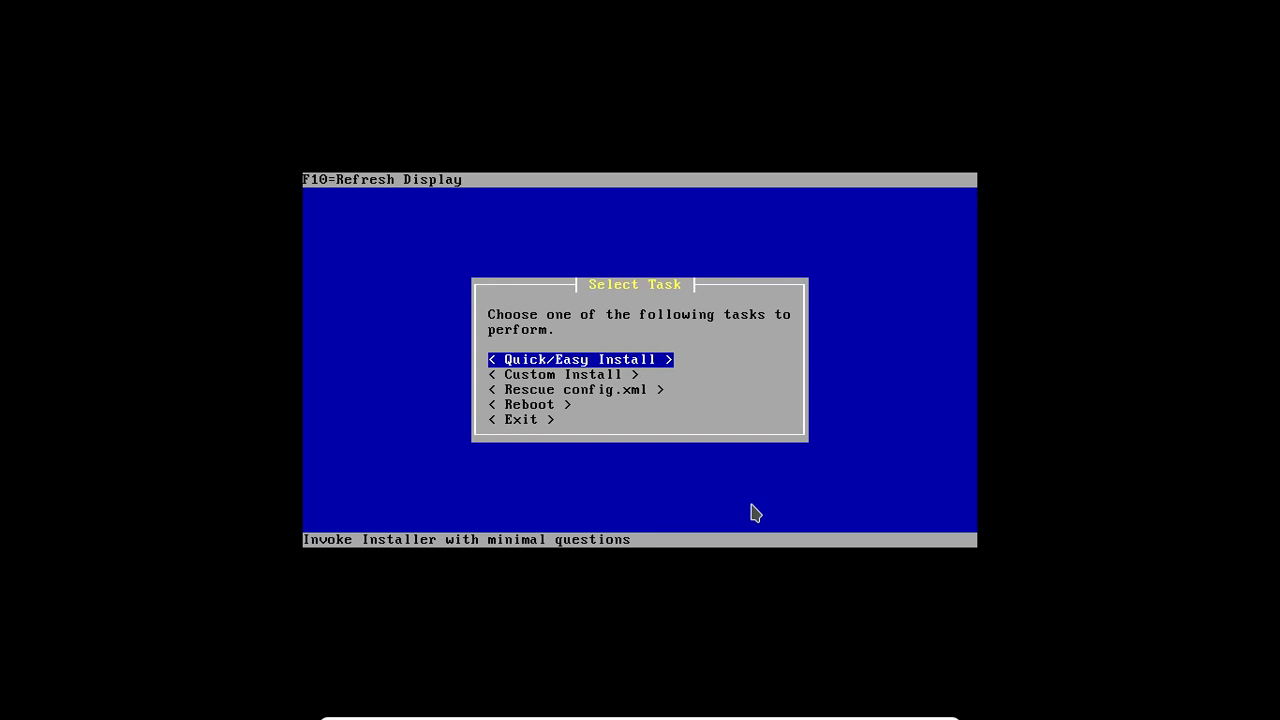
Step: Choose Custom Install and select disk ada0 as the installation target
key(Down)
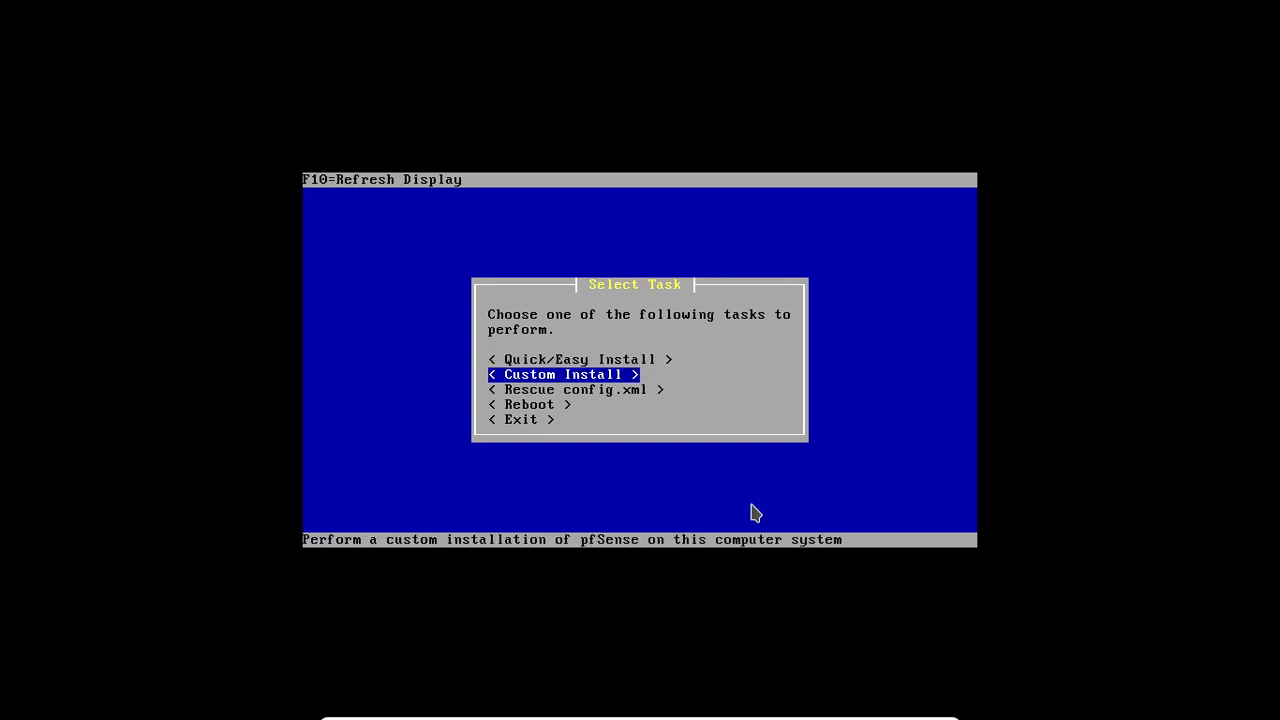
key(Return)
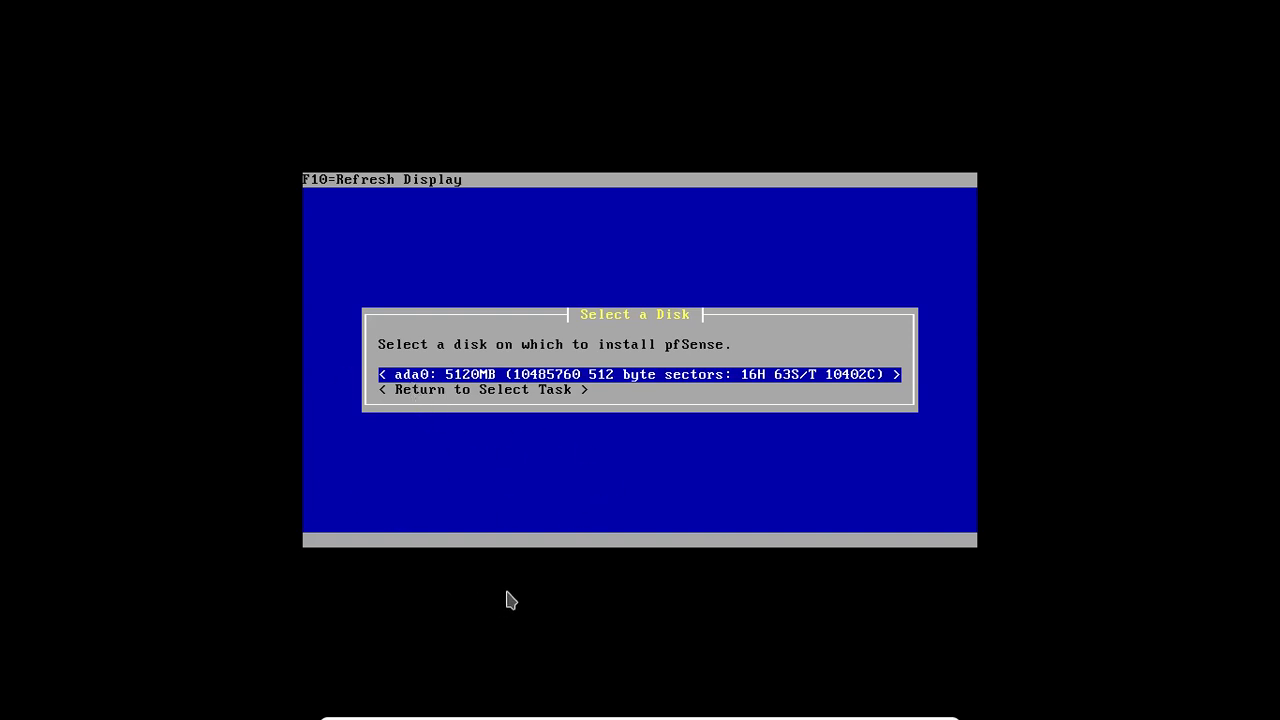
key(Return)
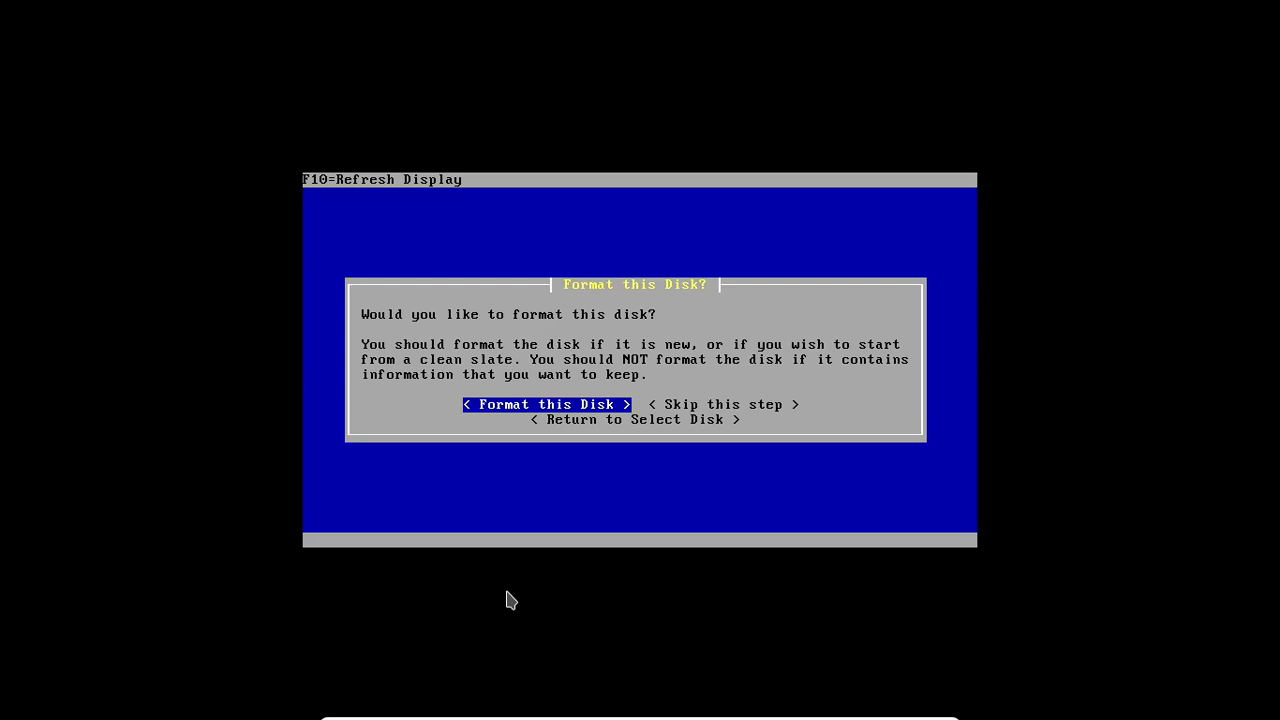
Step: Format disk ada0 using the geometry reported by the system
key(Return)
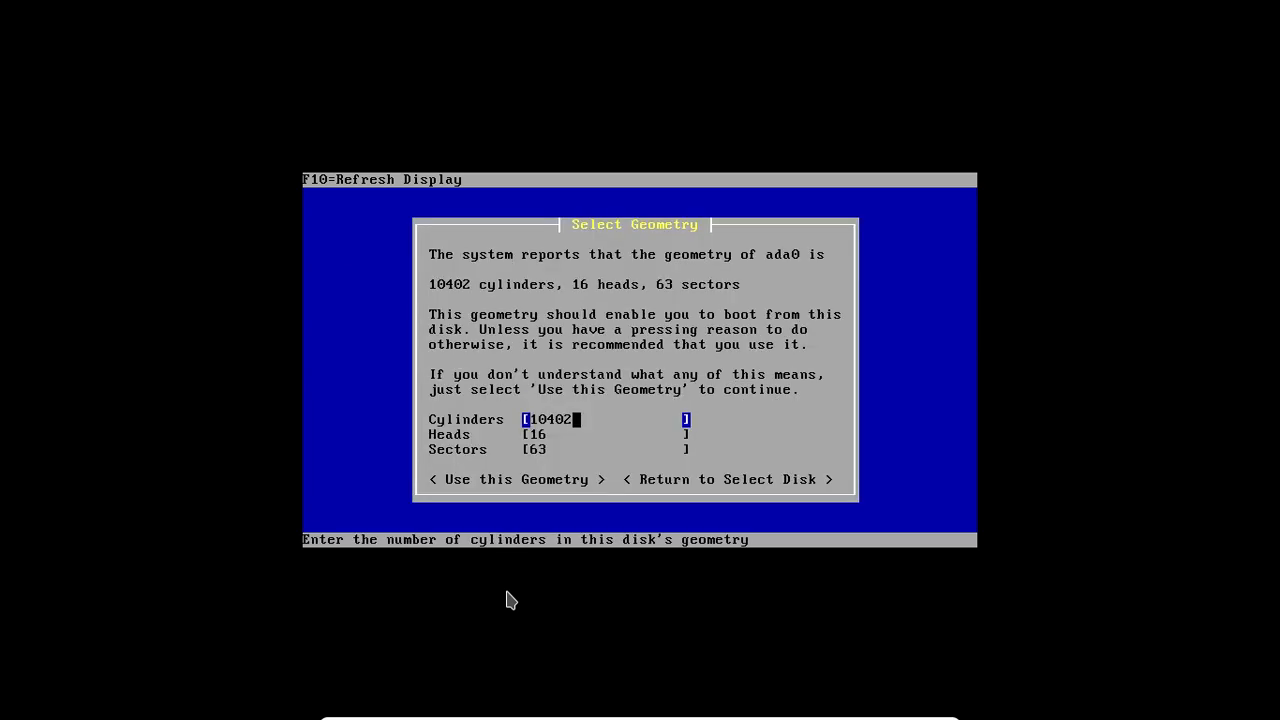
key(Tab)
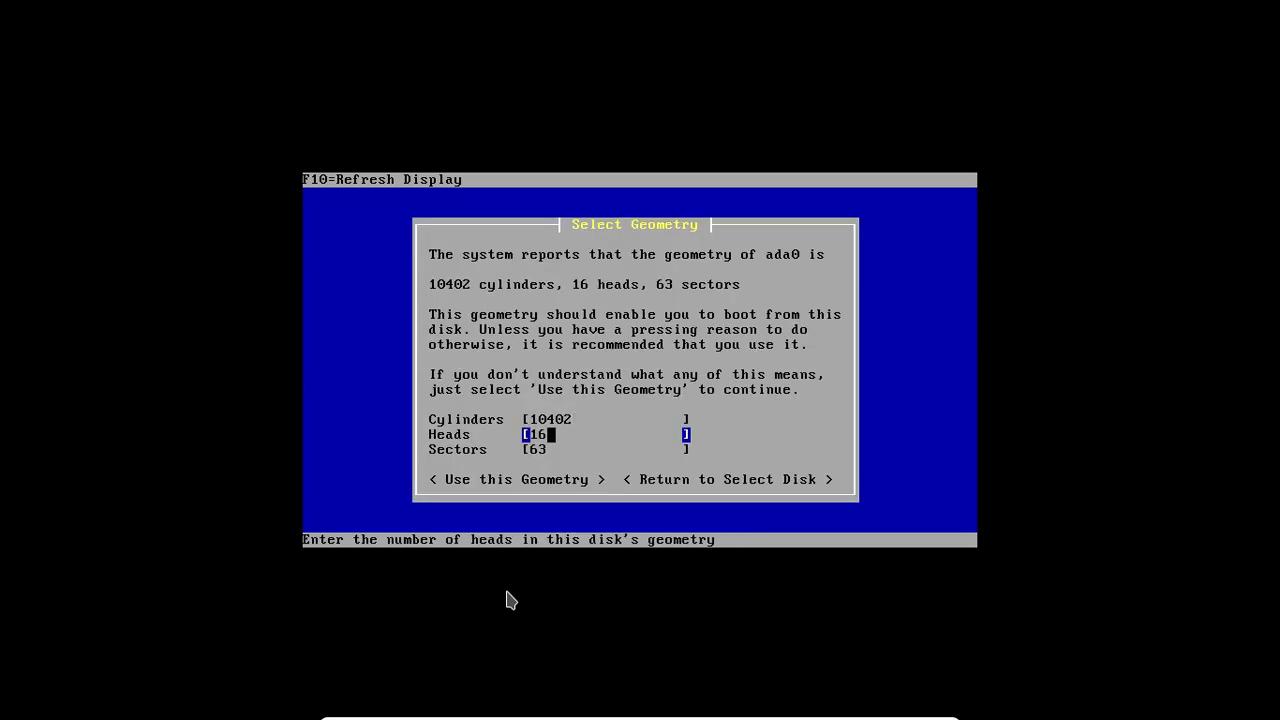
key(Tab)
key(Tab)
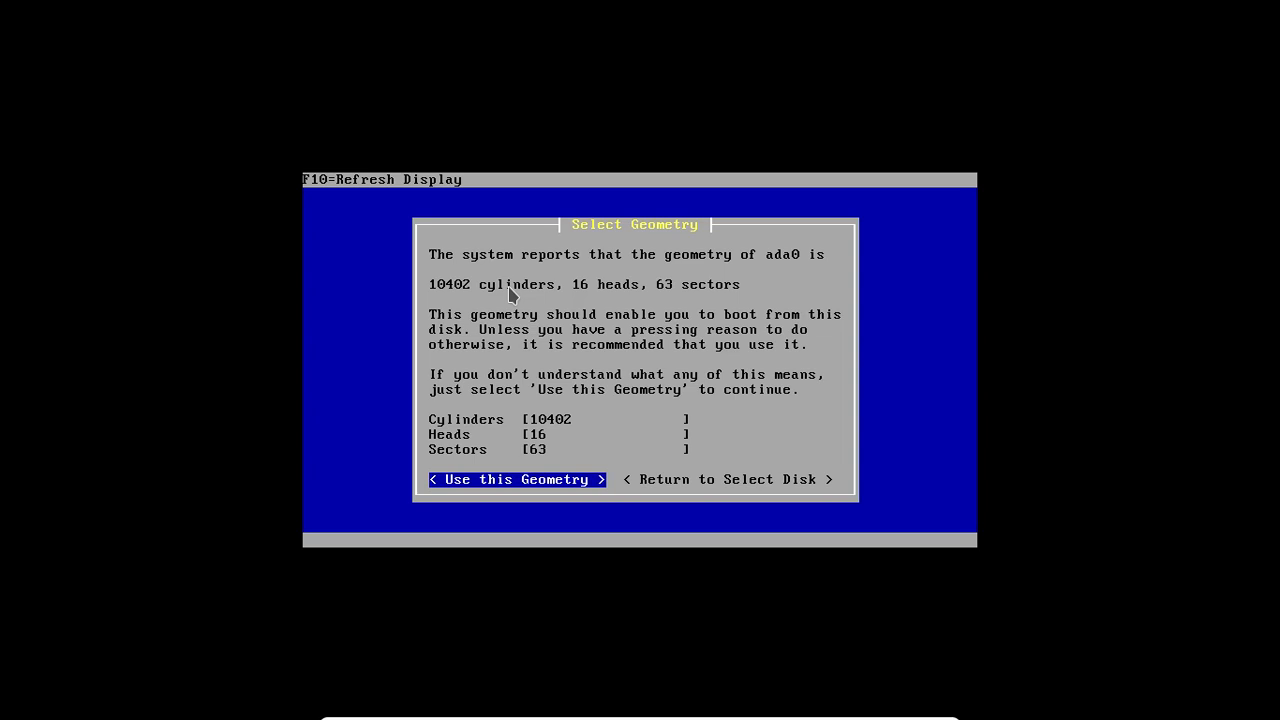
key(Return)
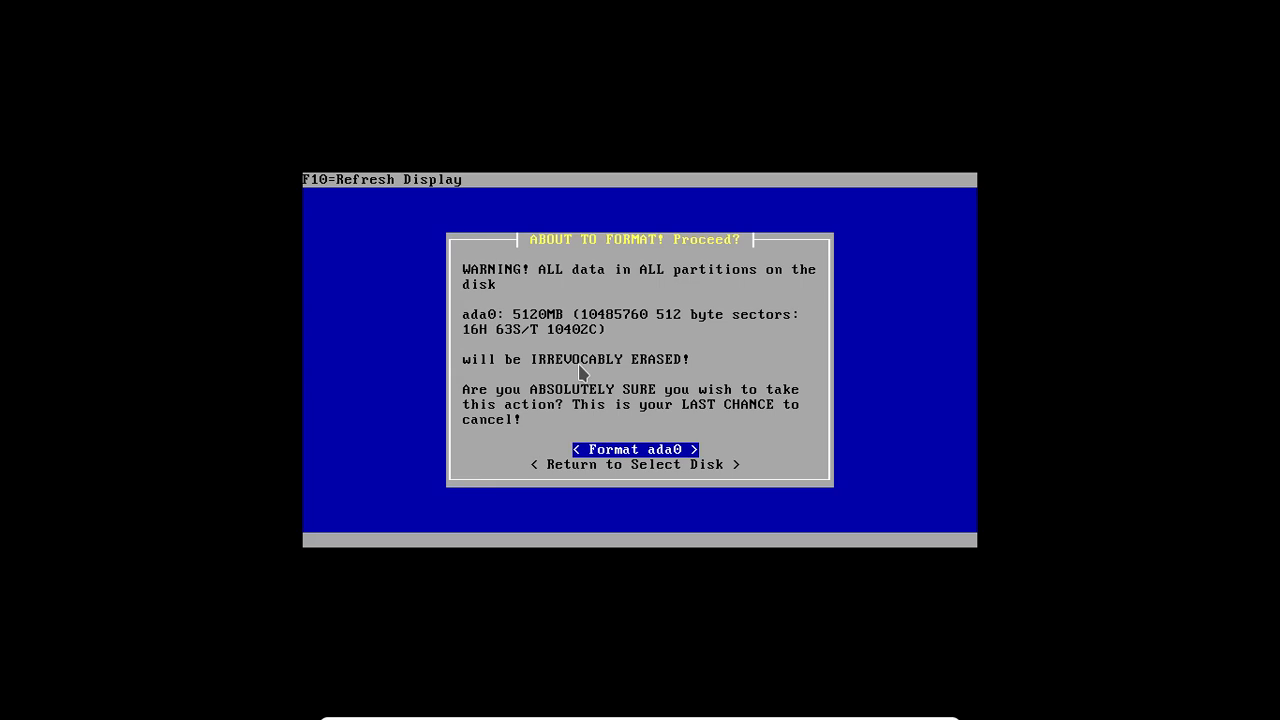
key(Return)
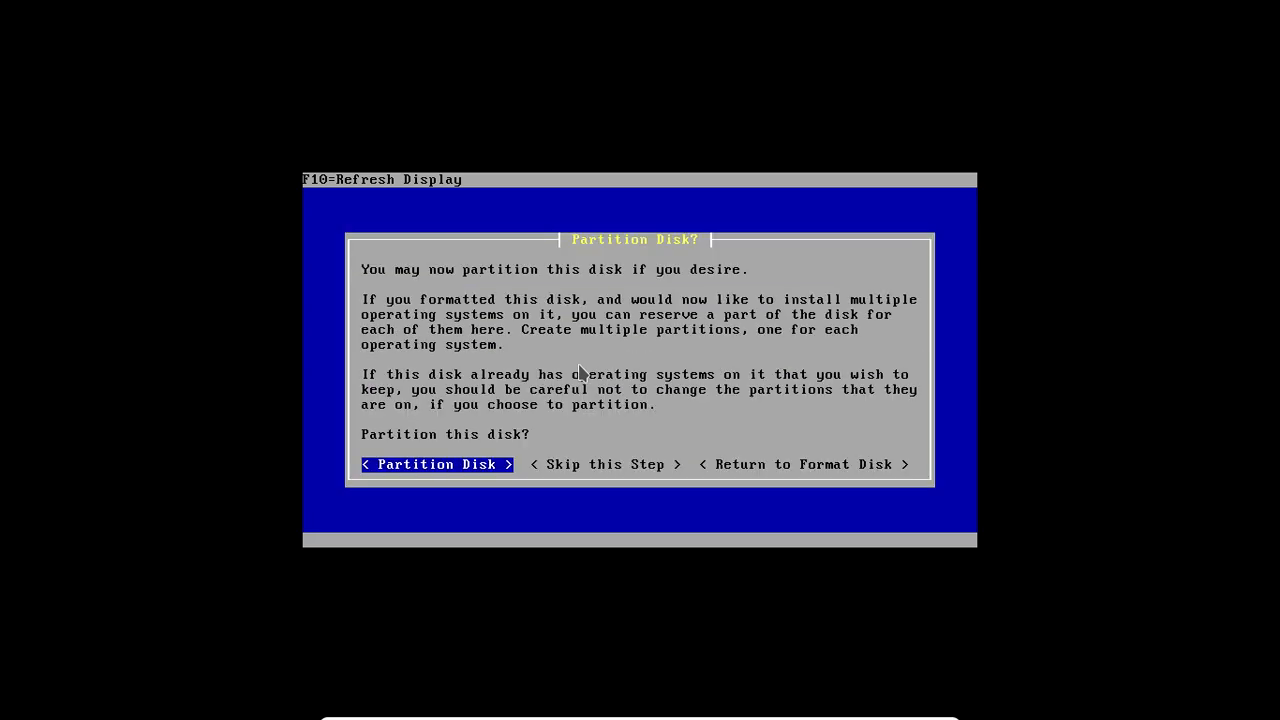
Step: Partition ada0 with the proposed single active FreeBSD partition, executing the partitioning despite the unchanged layout
key(Return)
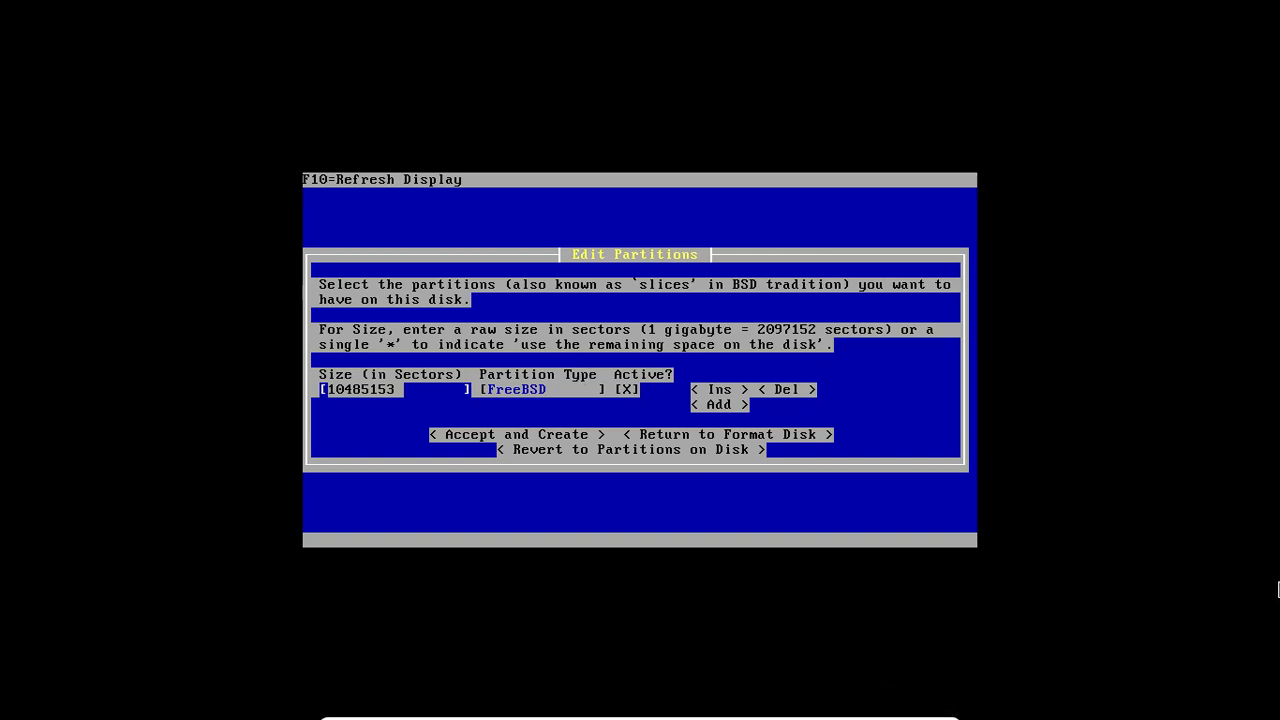
key(Tab)
key(Tab)
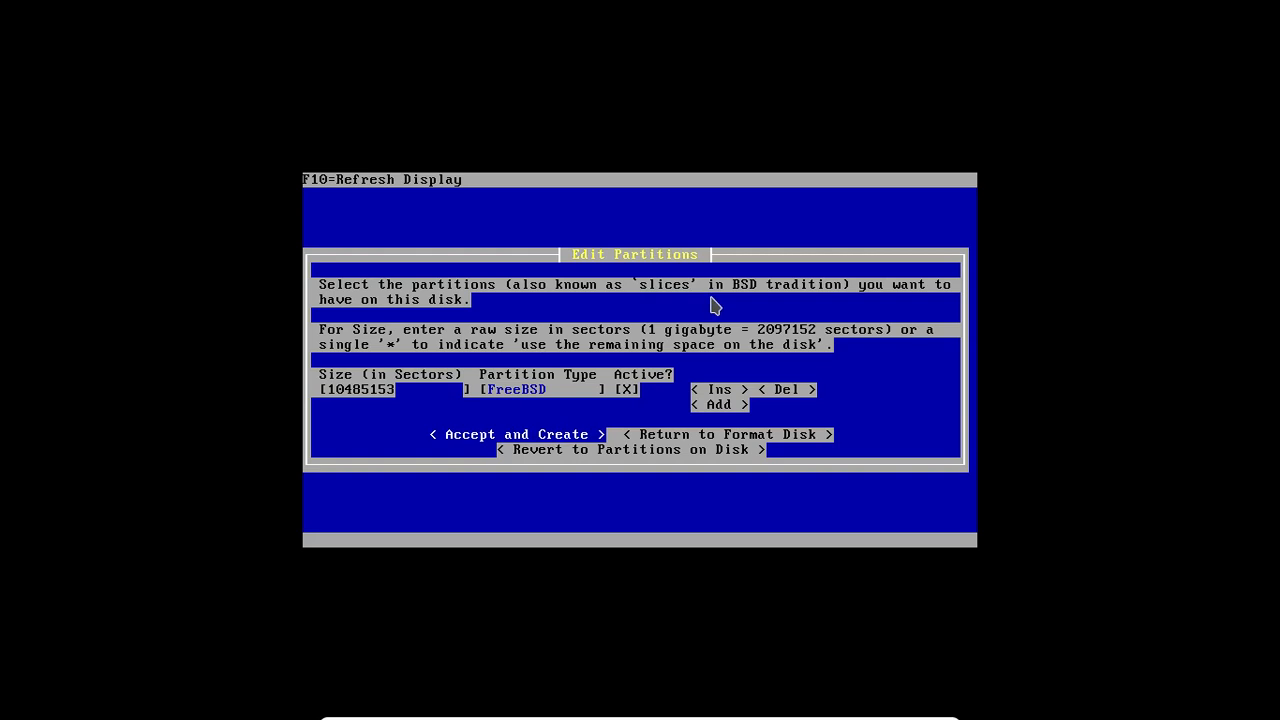
key(Return)
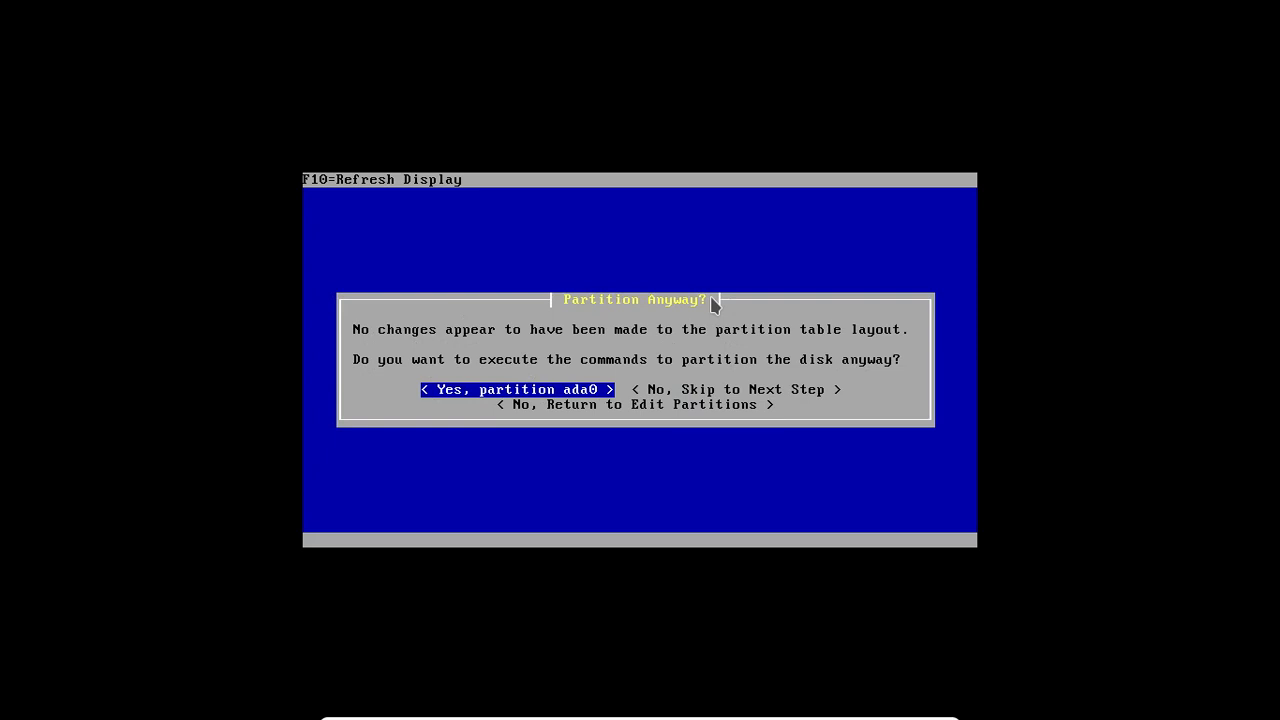
key(Return)
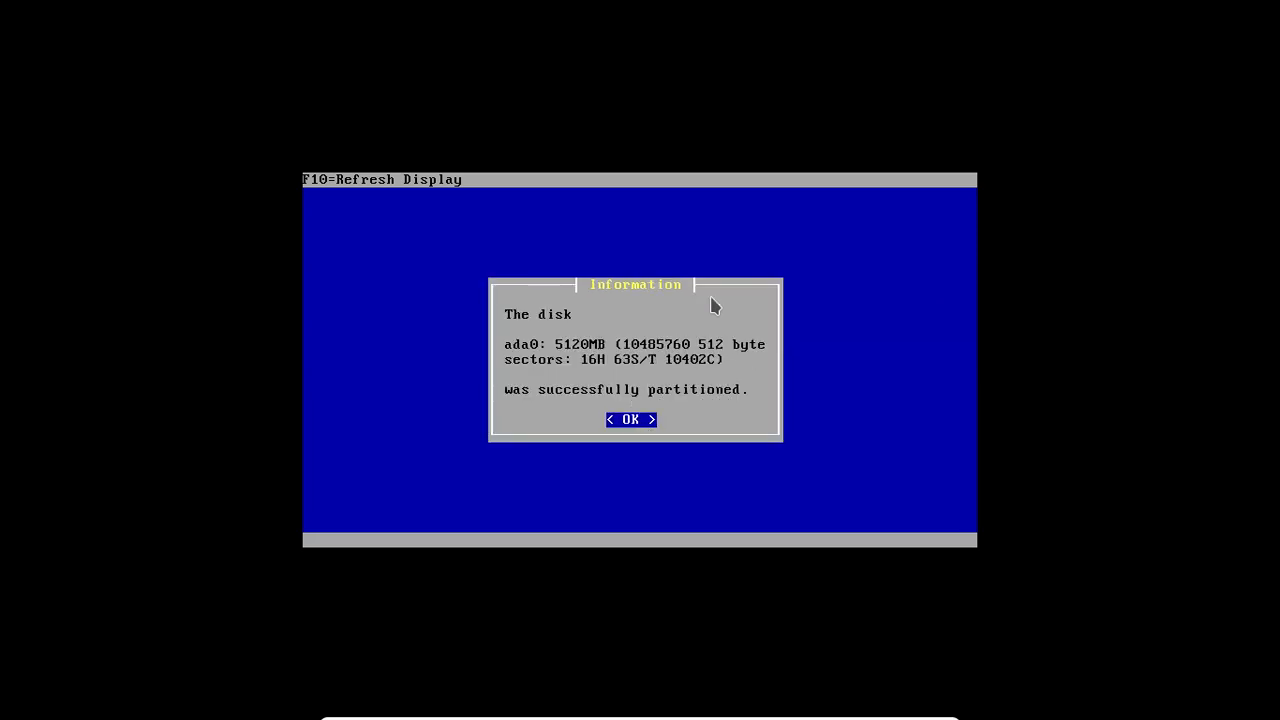
key(Return)
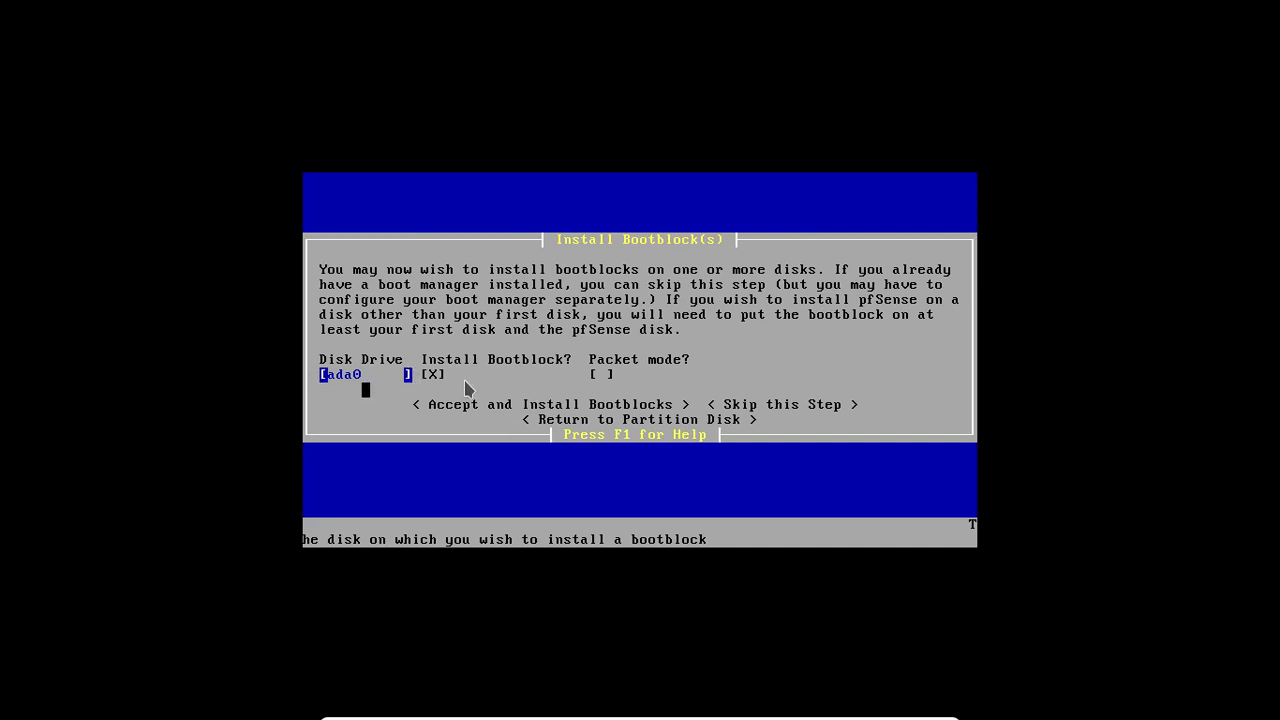
Step: Install the bootblock on ada0 with packet mode off
key(Down)
key(Down)
key(Up)
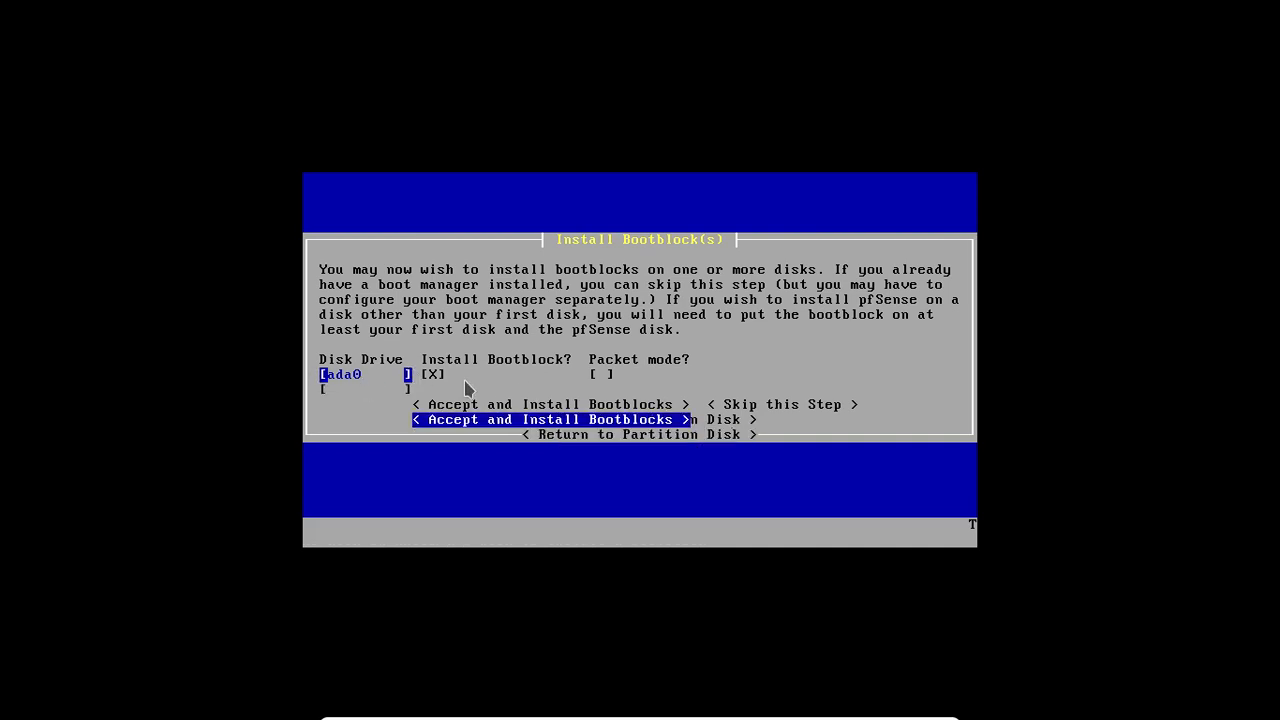
key(Up)
key(Down)
key(Return)
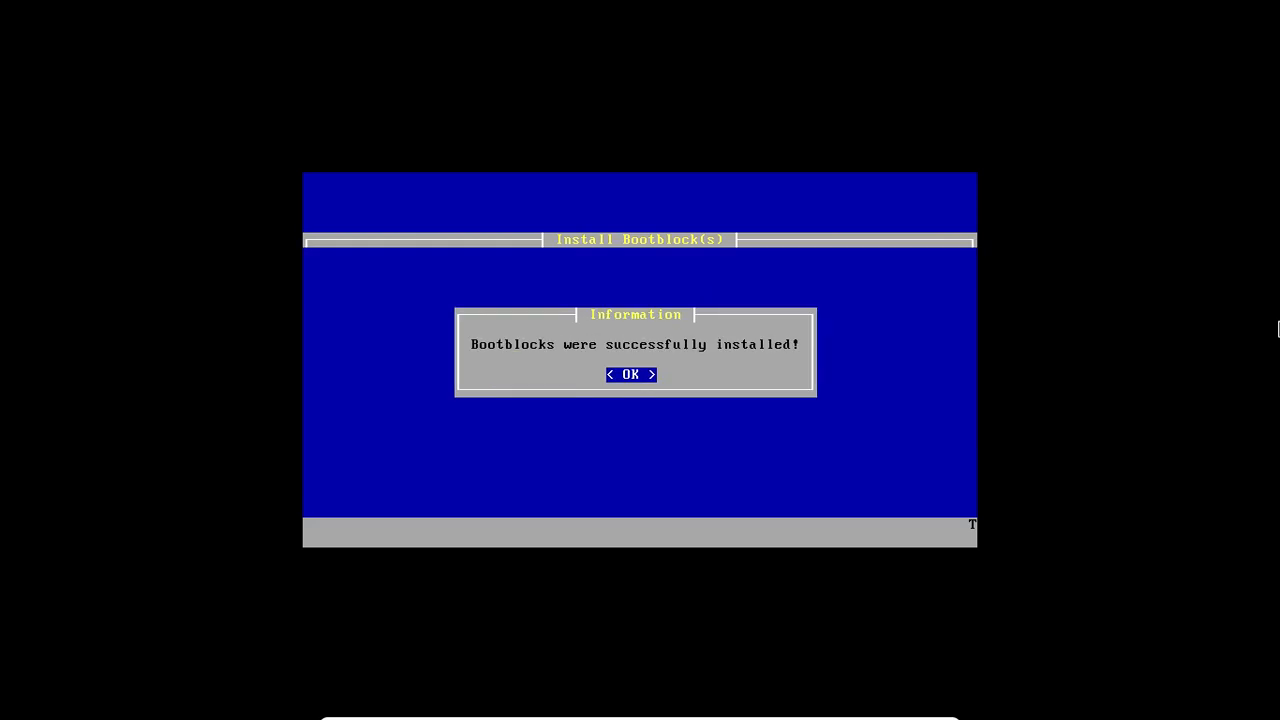
key(Return)
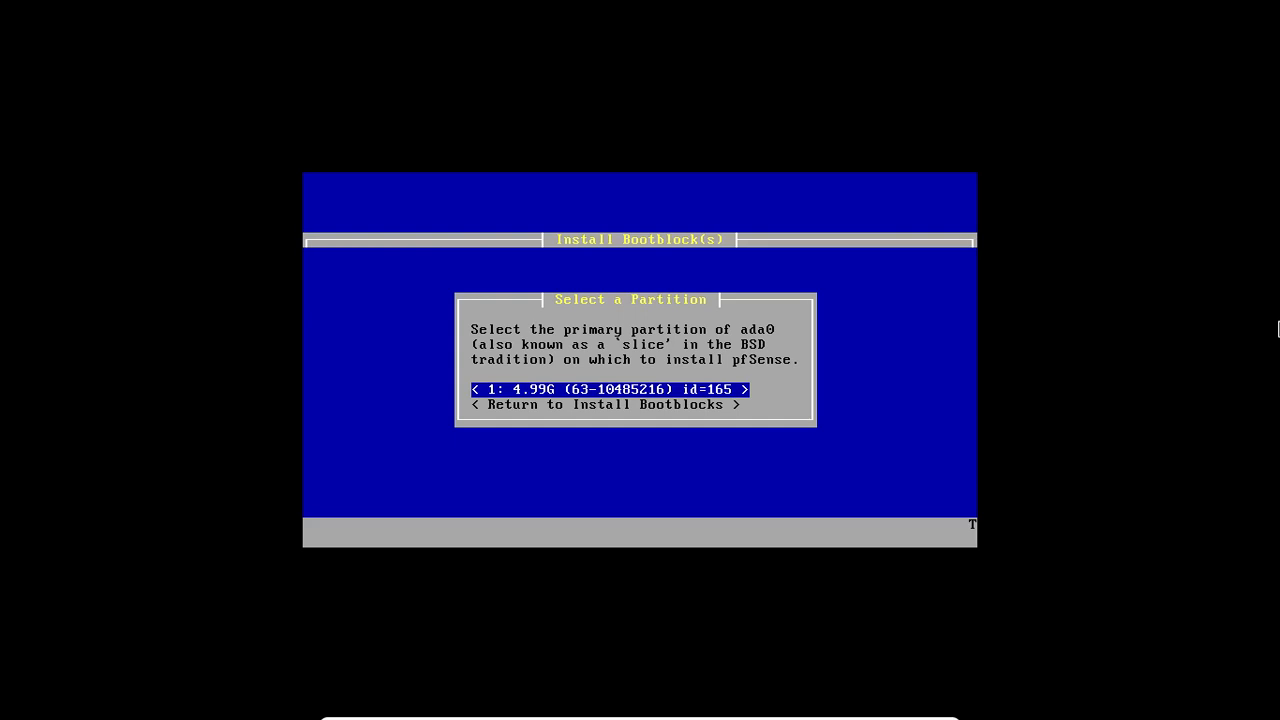
Step: Select primary partition 1 of ada0 for pfSense and format it
key(Return)
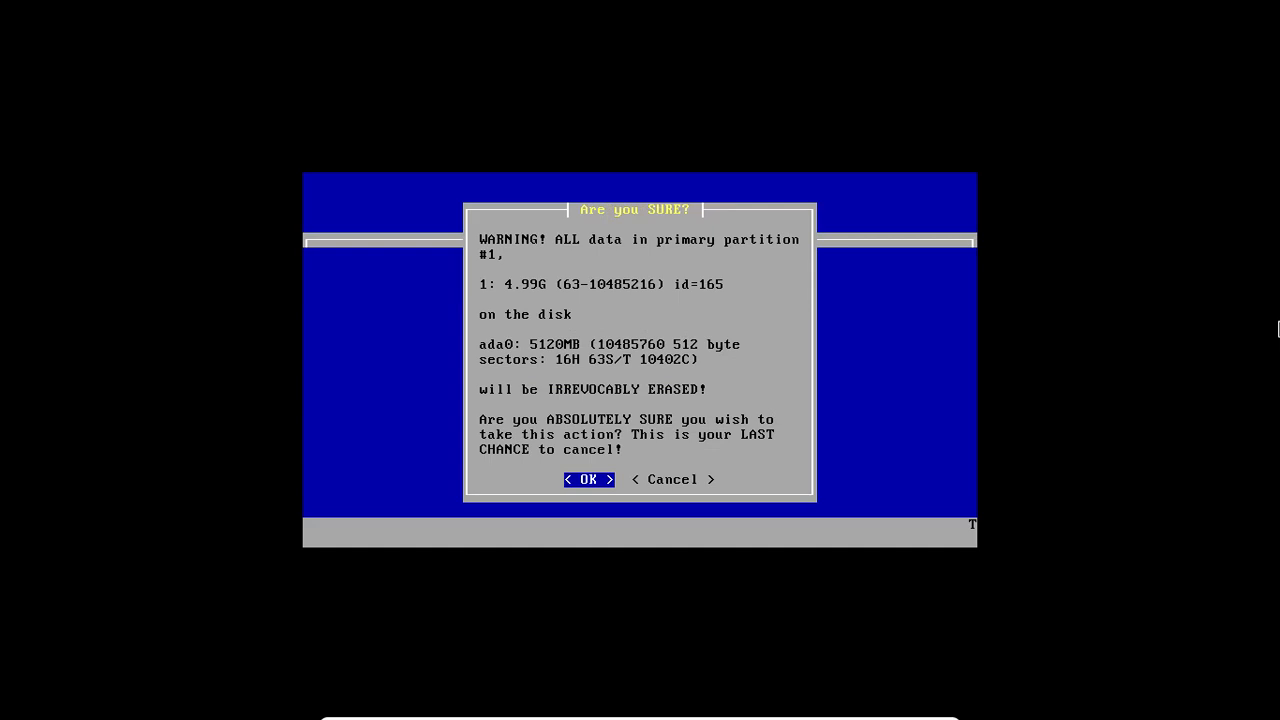
key(Return)
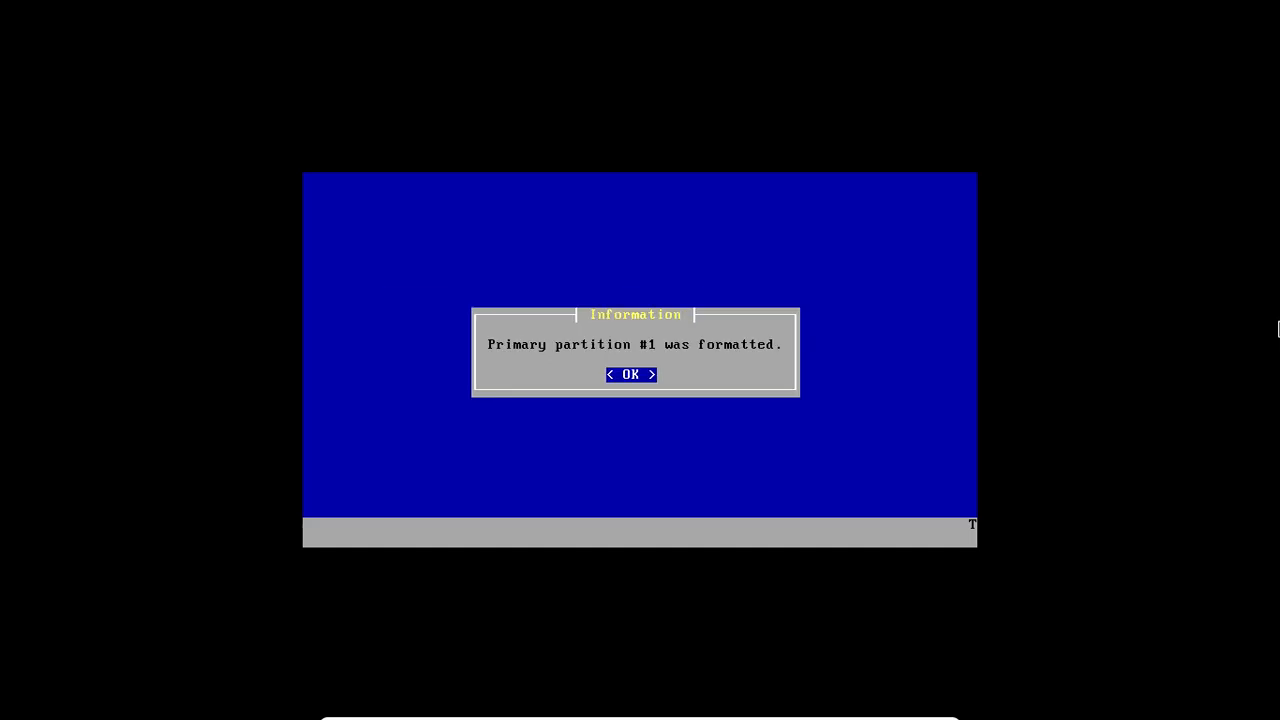
key(Return)
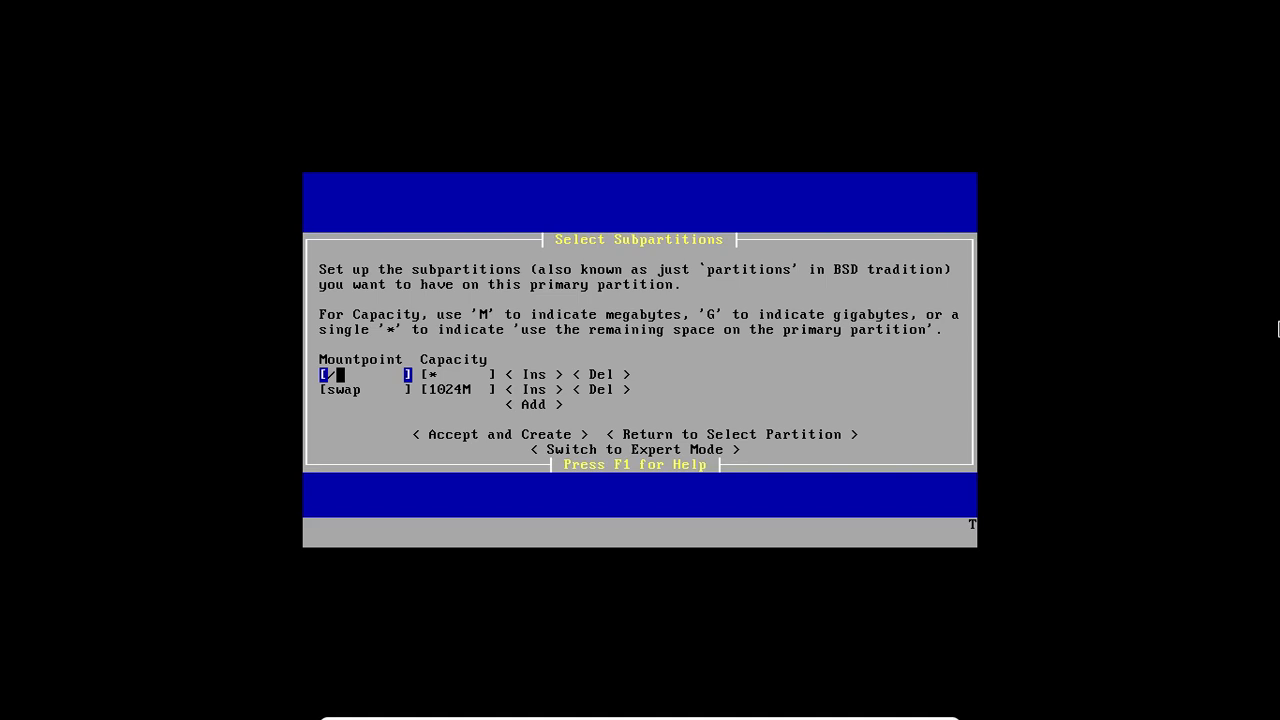
Step: Insert two empty subpartition rows between the root and swap entries
key(Tab)
key(Tab)
key(Down)
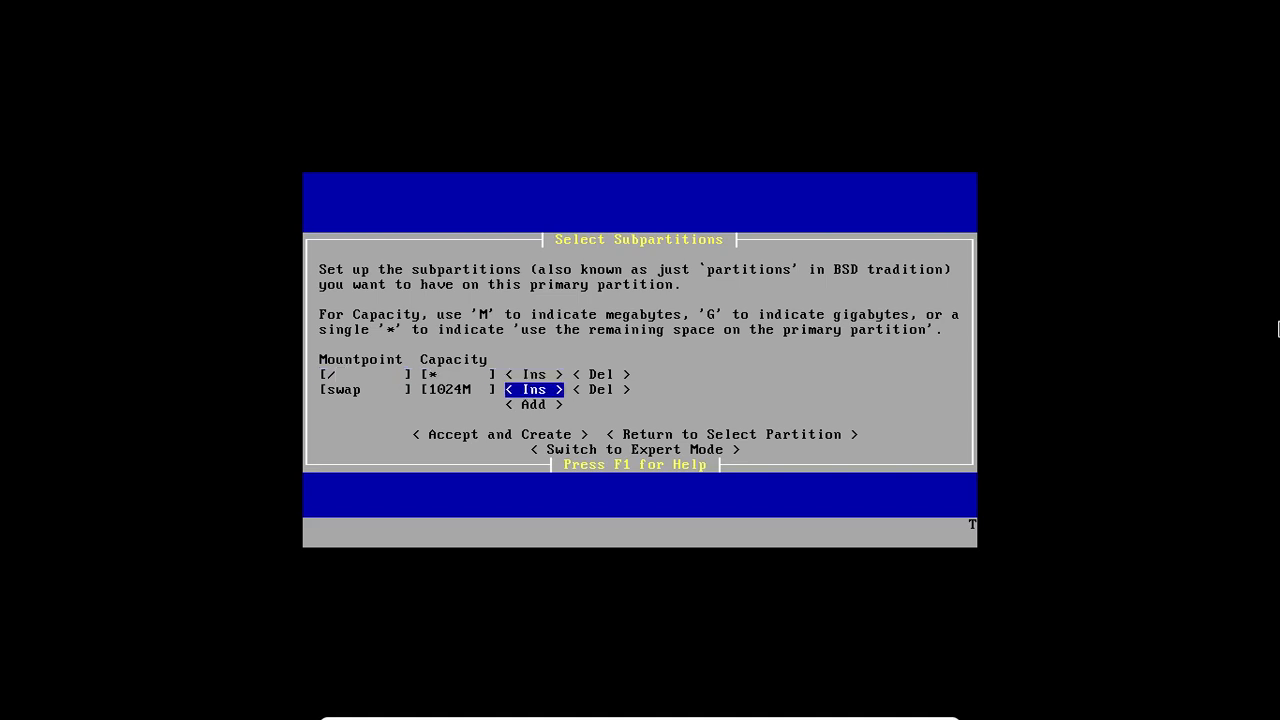
key(Return)
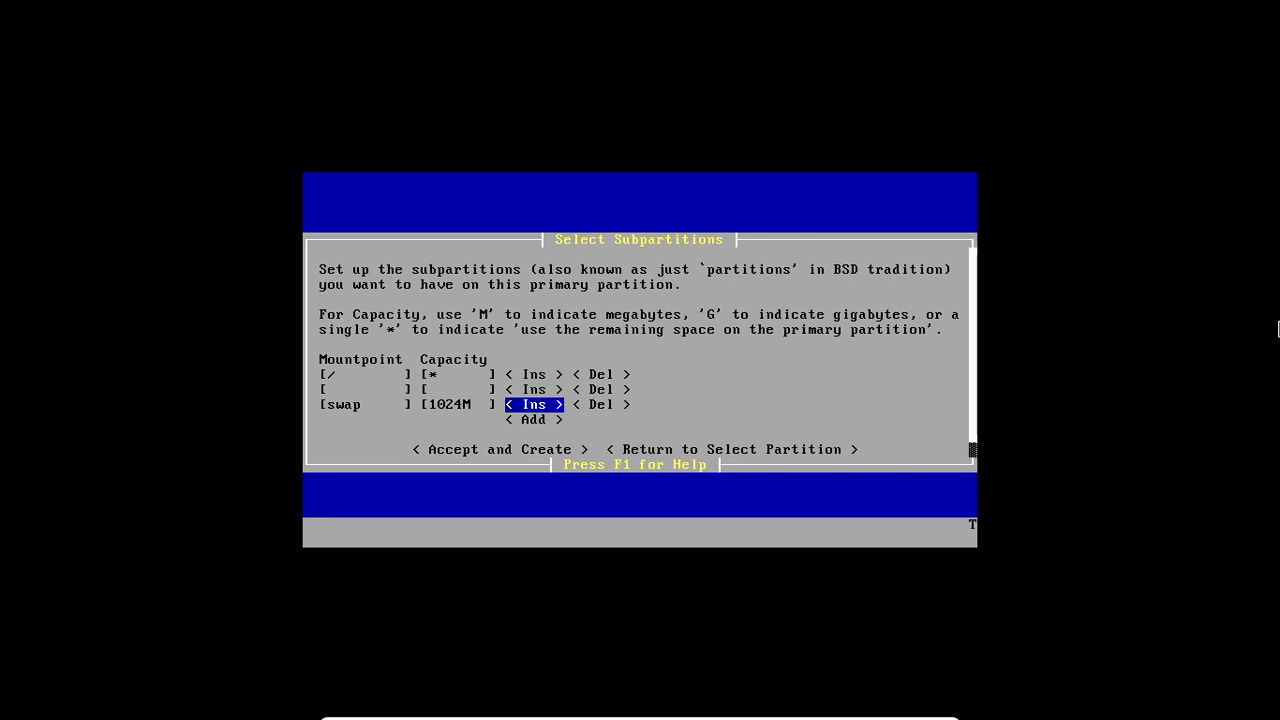
key(Up)
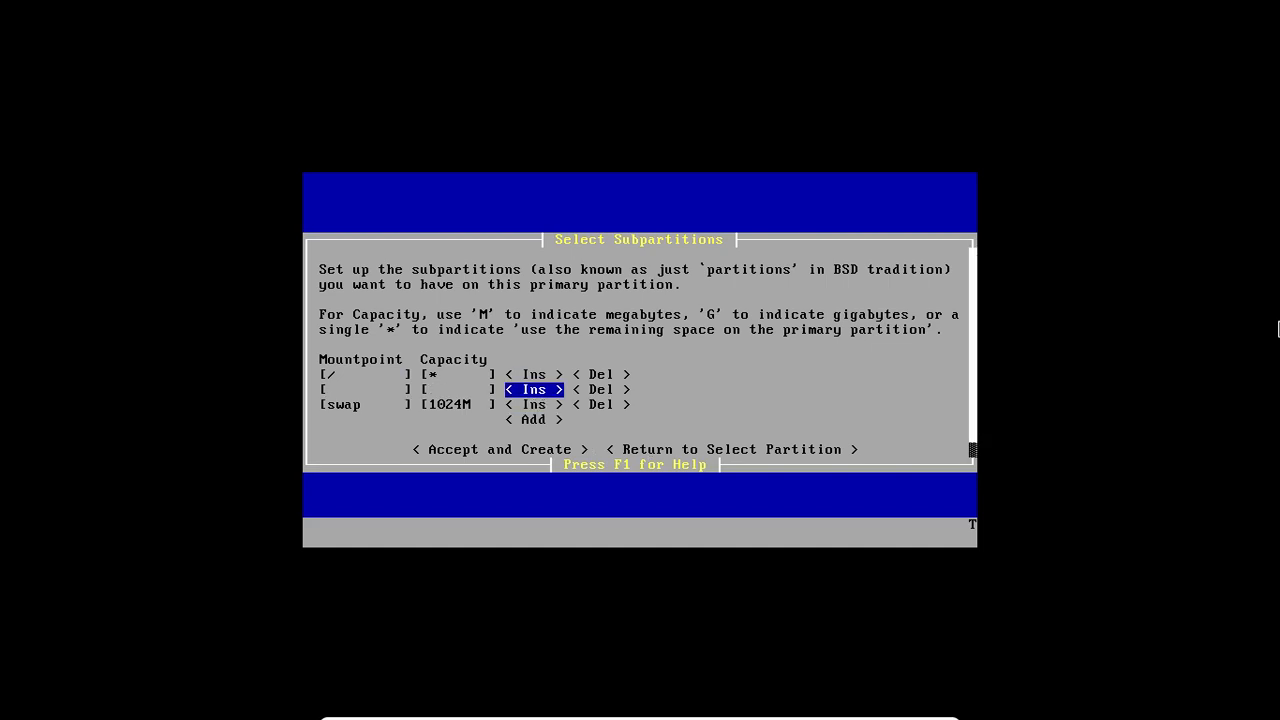
key(Return)
key(Up)
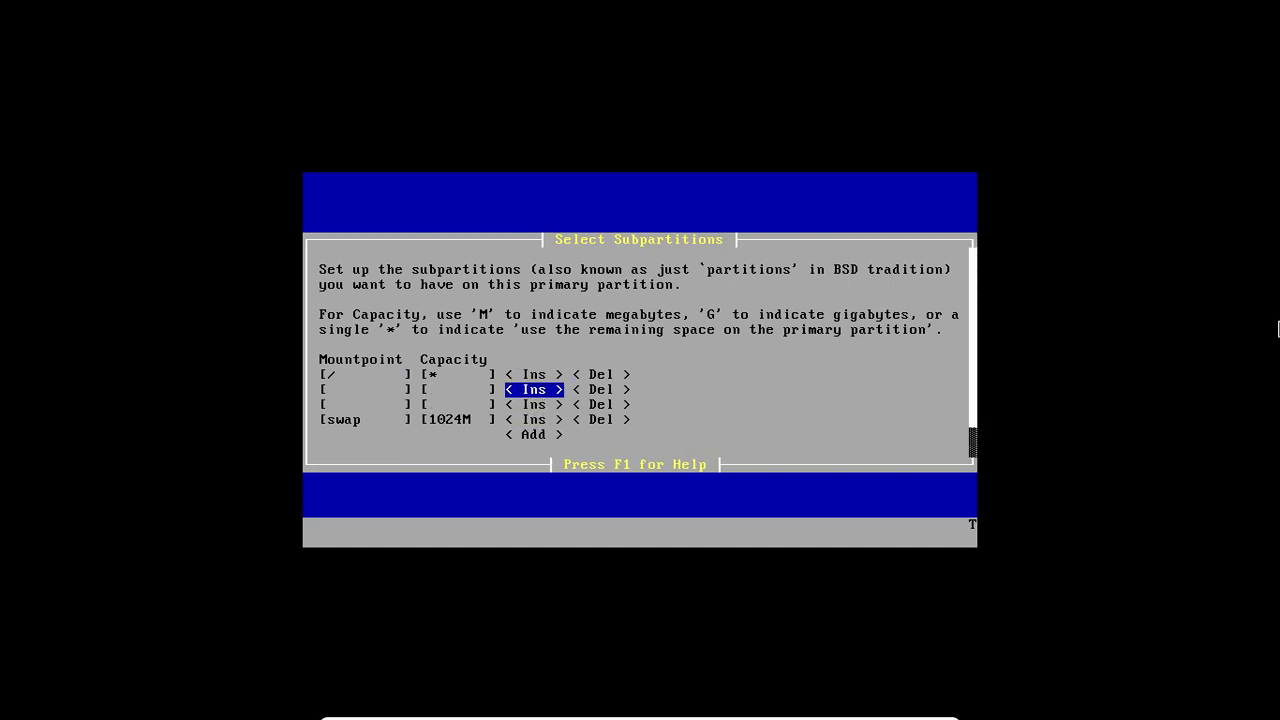
Step: Set the mountpoints of the two new subpartition rows to /var and /usr
key(Left)
key(Left)
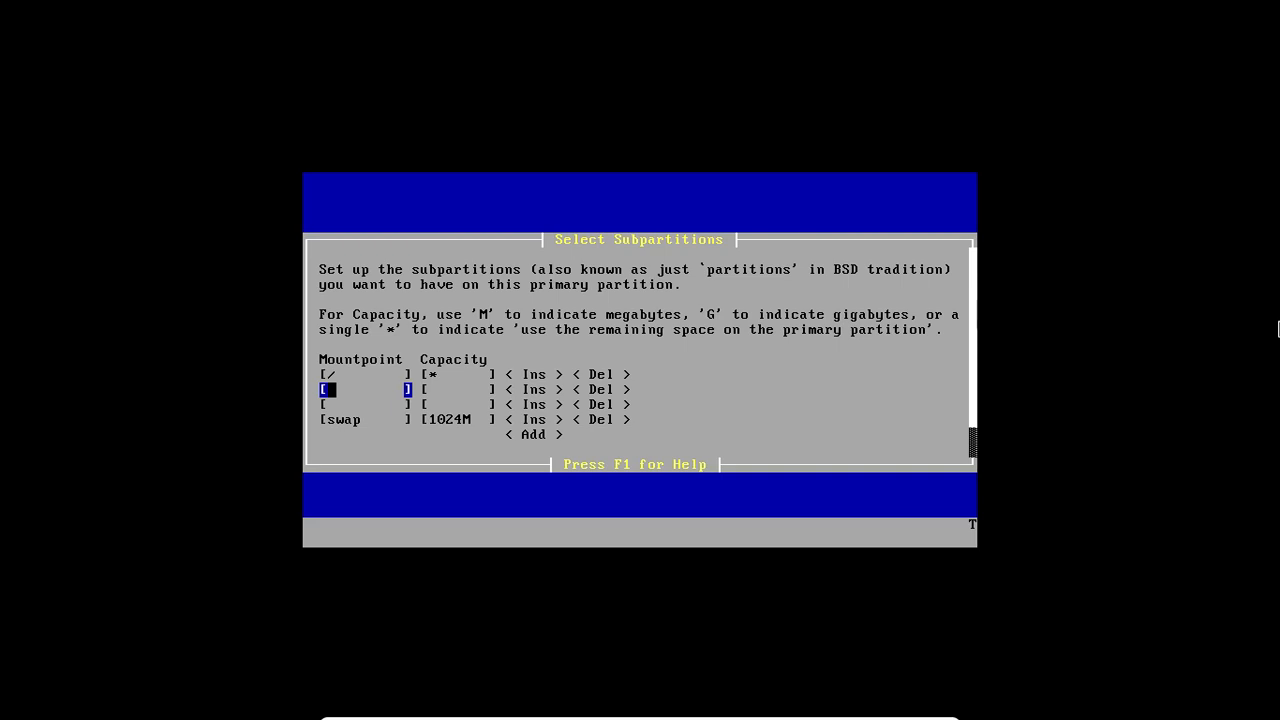
text(/var)
key(Down)
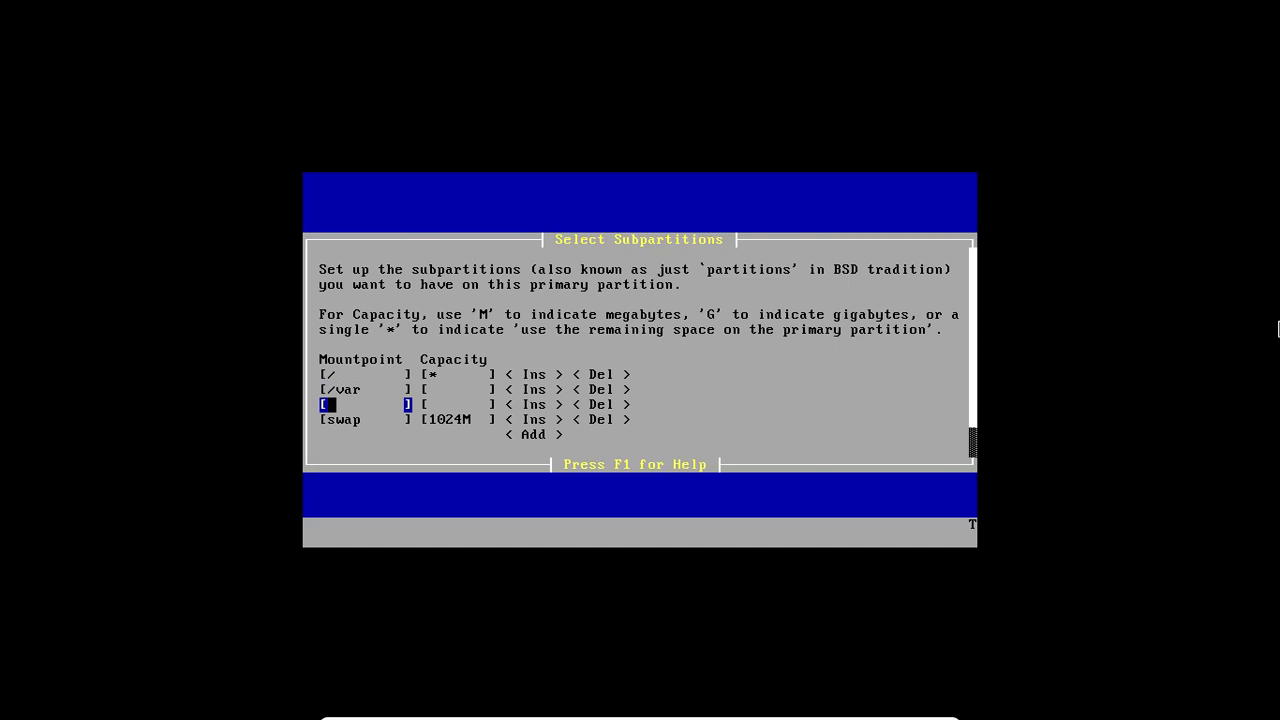
text(/usr)
key(Up)
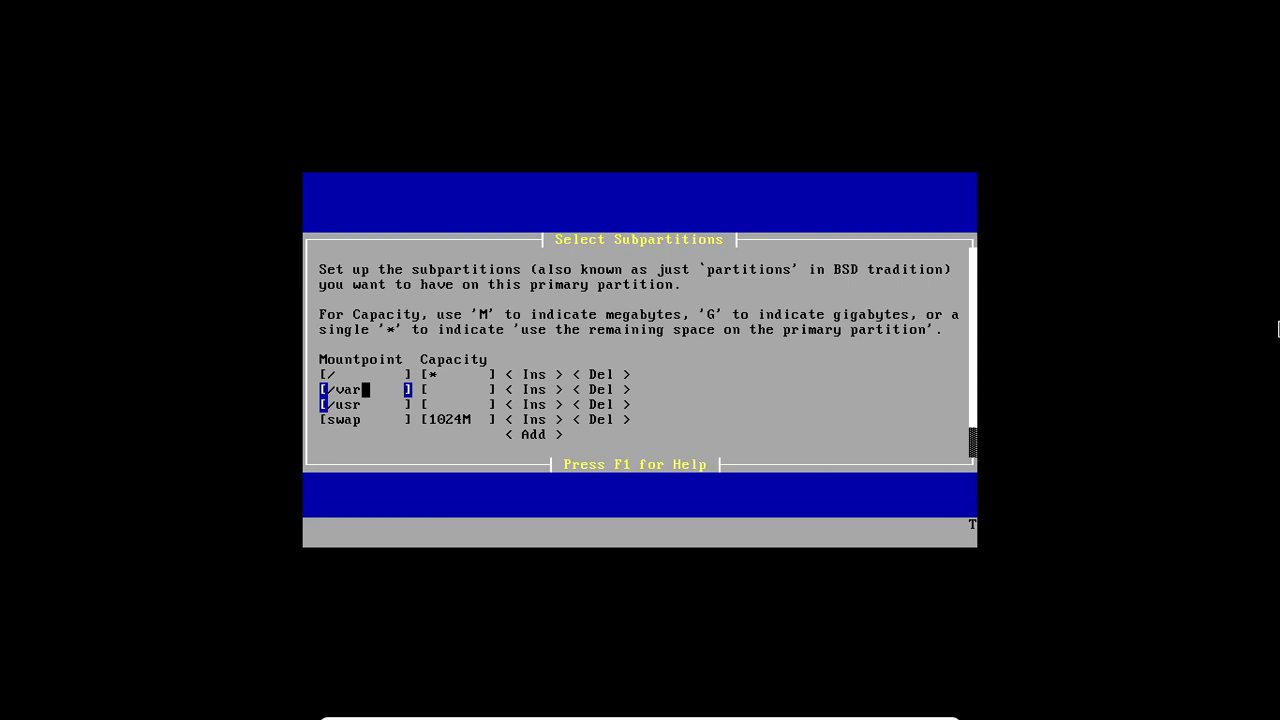
Step: Set the capacity of /var to 2 G and the capacity of /usr to 1 G
key(Down)
key(Up)
key(Up)
key(Down)
key(Right)
key(Right)
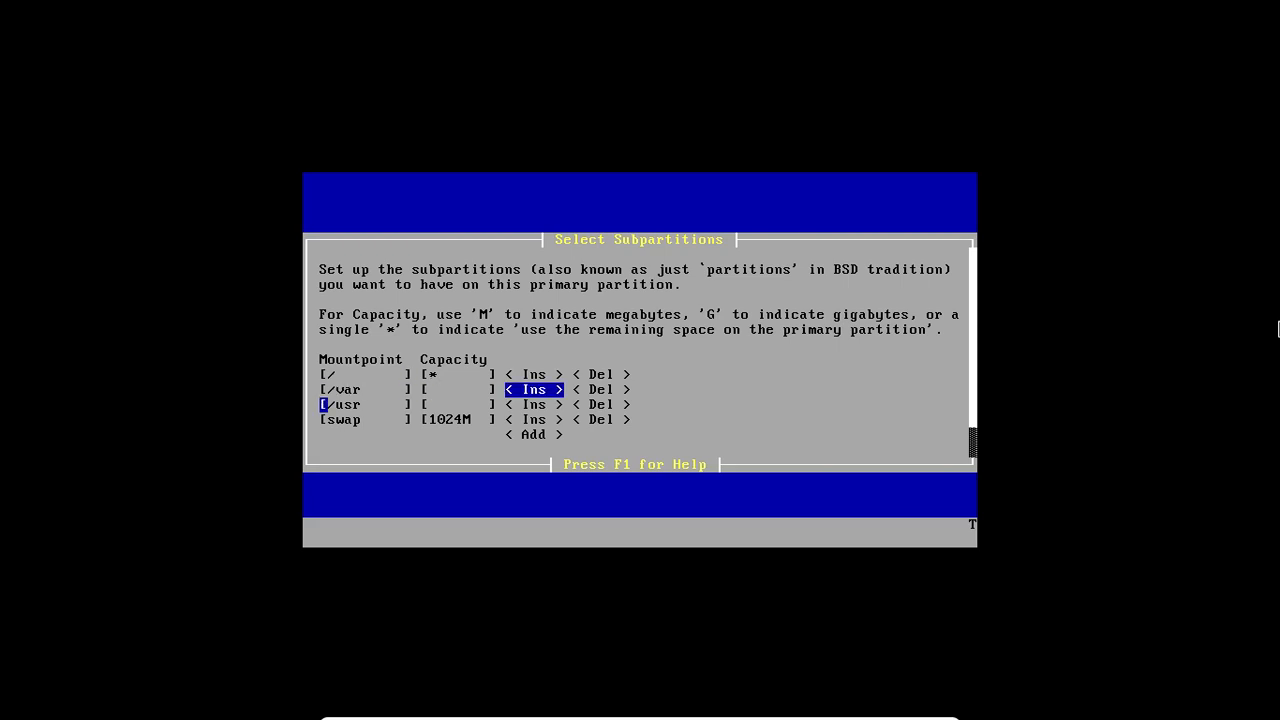
key(Left)
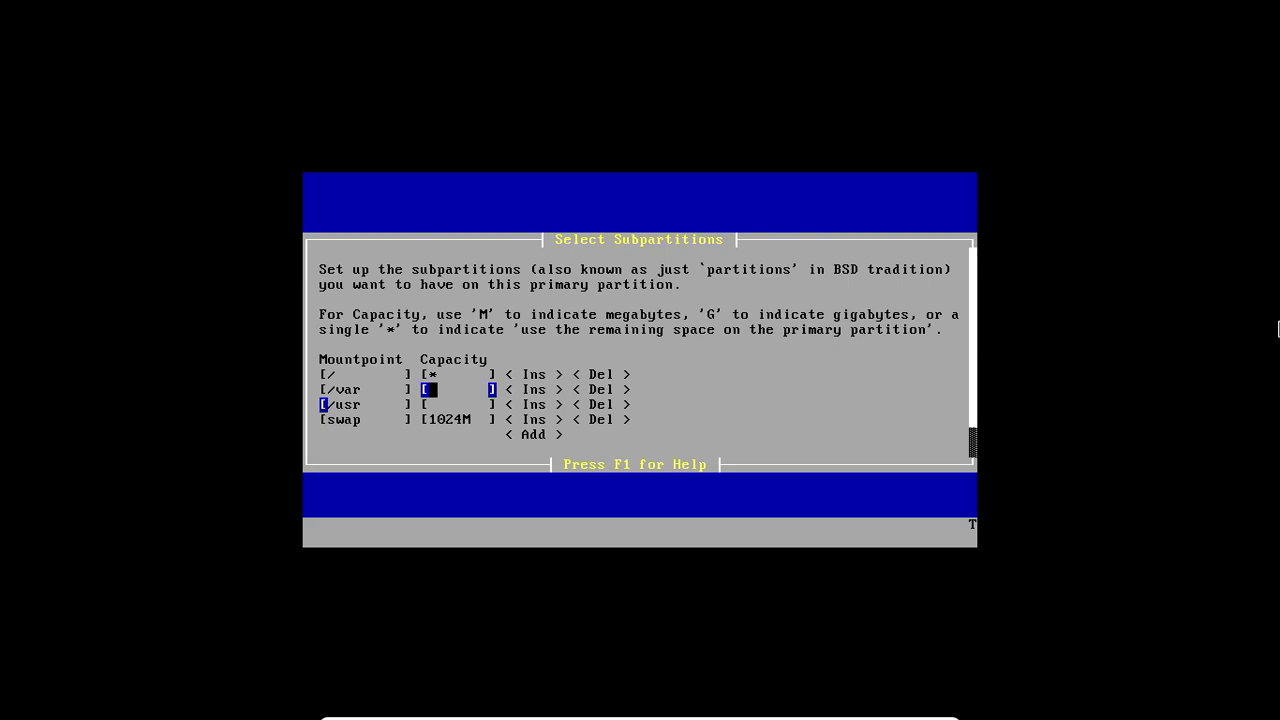
text(2 G)
key(Down)
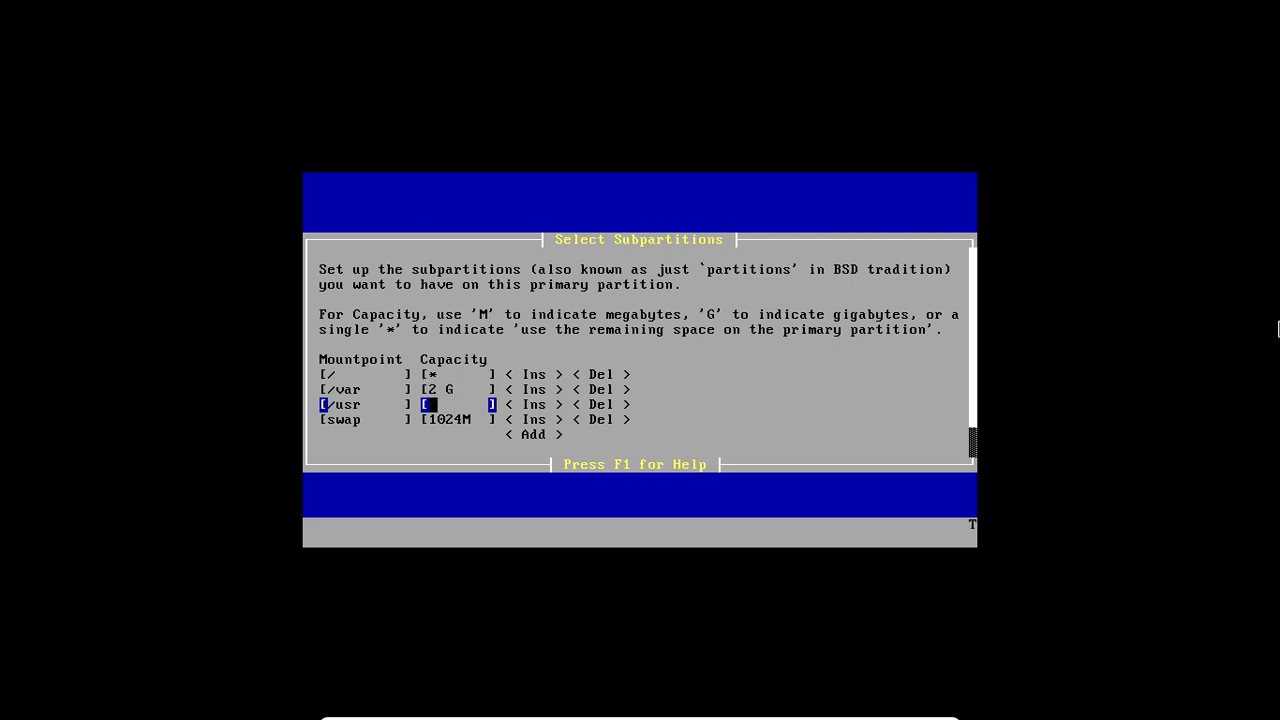
text(1 G)
Step: Set the capacity of the swap subpartition to 512M
key(Down)
key(BackSpace)
key(BackSpace)
key(BackSpace)
key(BackSpace)
key(BackSpace)
text(512)
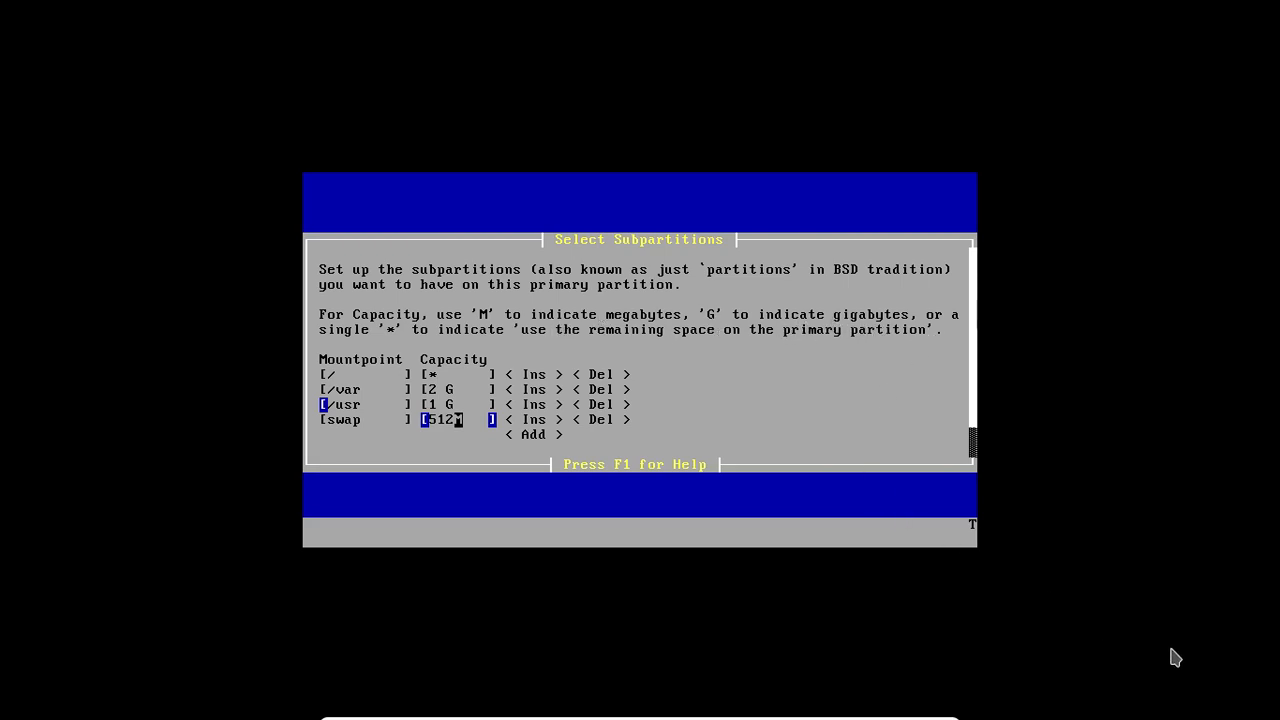
Step: Review the capacities assigned to the root, /var, /usr and swap subpartitions
key(Down)
key(Up)
key(Up)
key(Up)
key(Up)
key(Down)
key(Down)
key(Down)
key(Down)
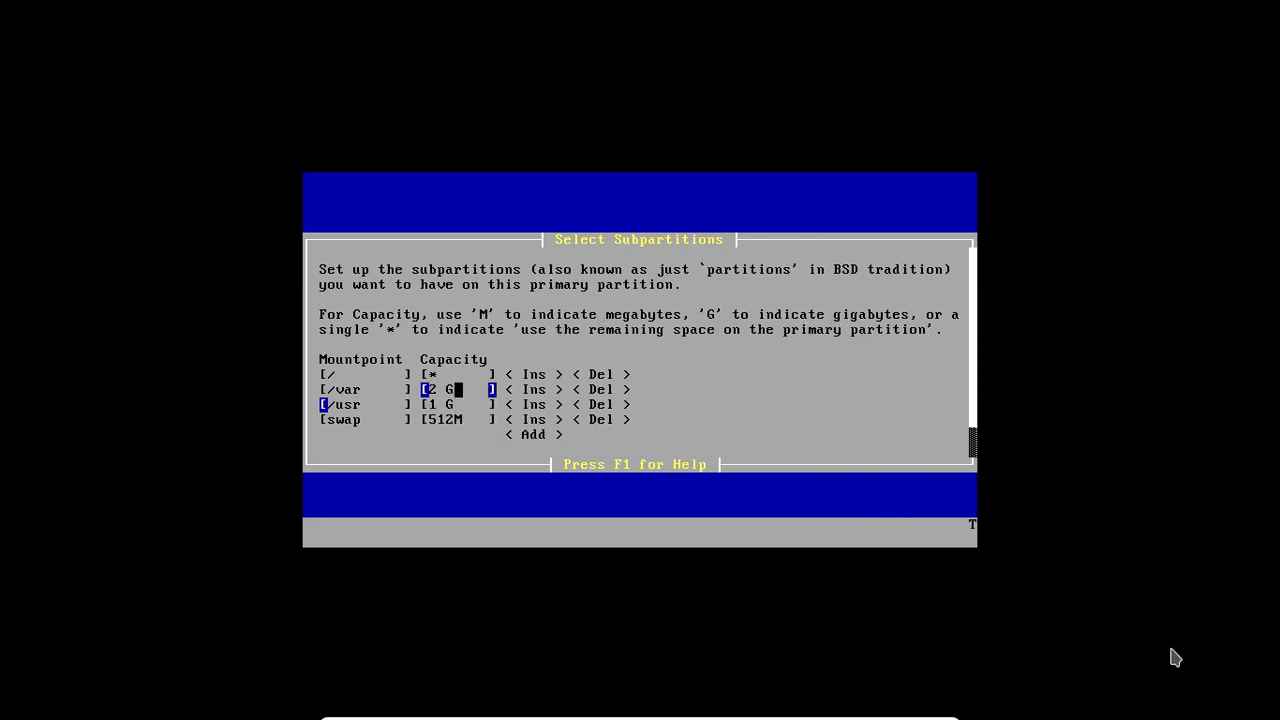
key(Down)
key(Up)
key(Up)
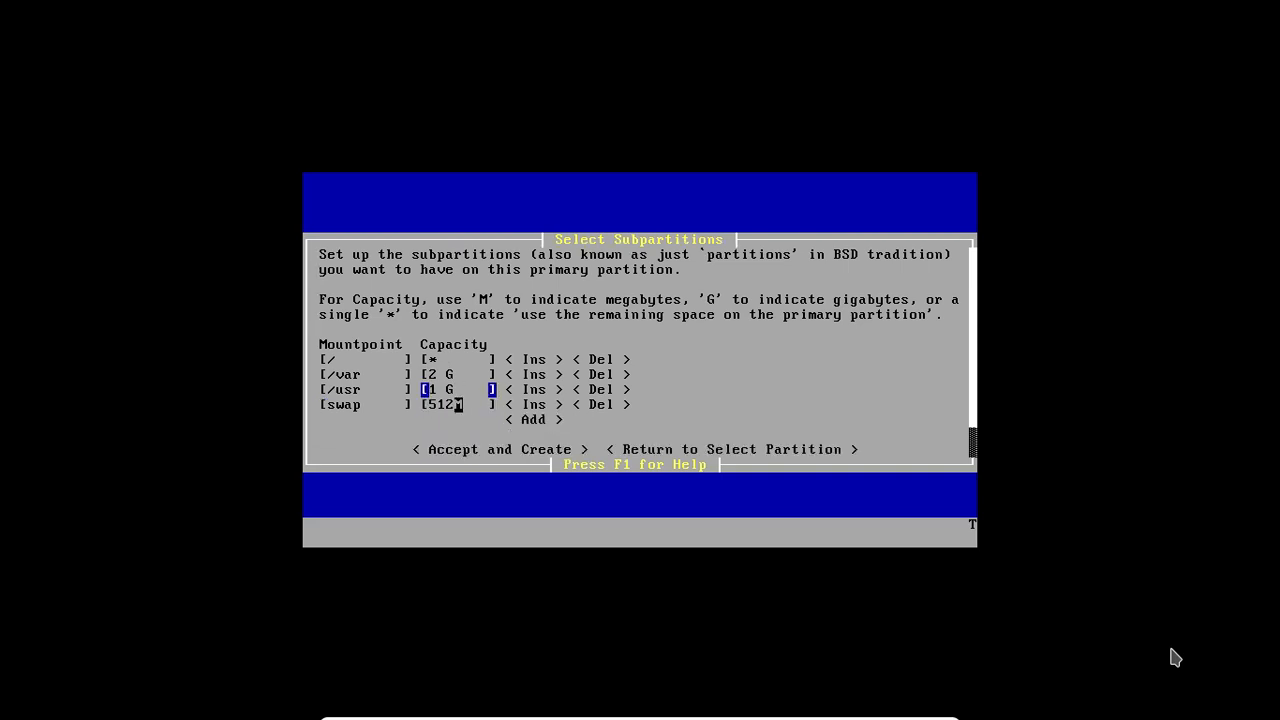
key(Down)
key(Down)
key(Down)
key(Up)
key(Up)
key(Up)
key(Up)
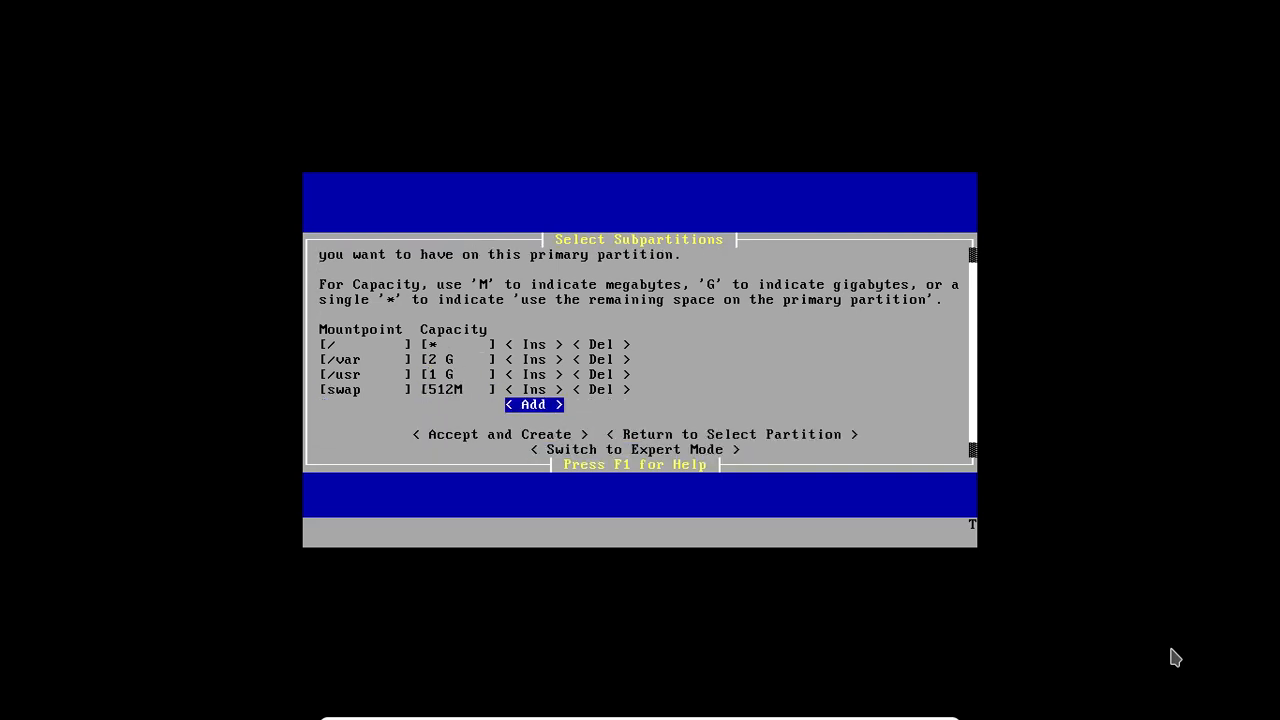
key(Up)
key(Up)
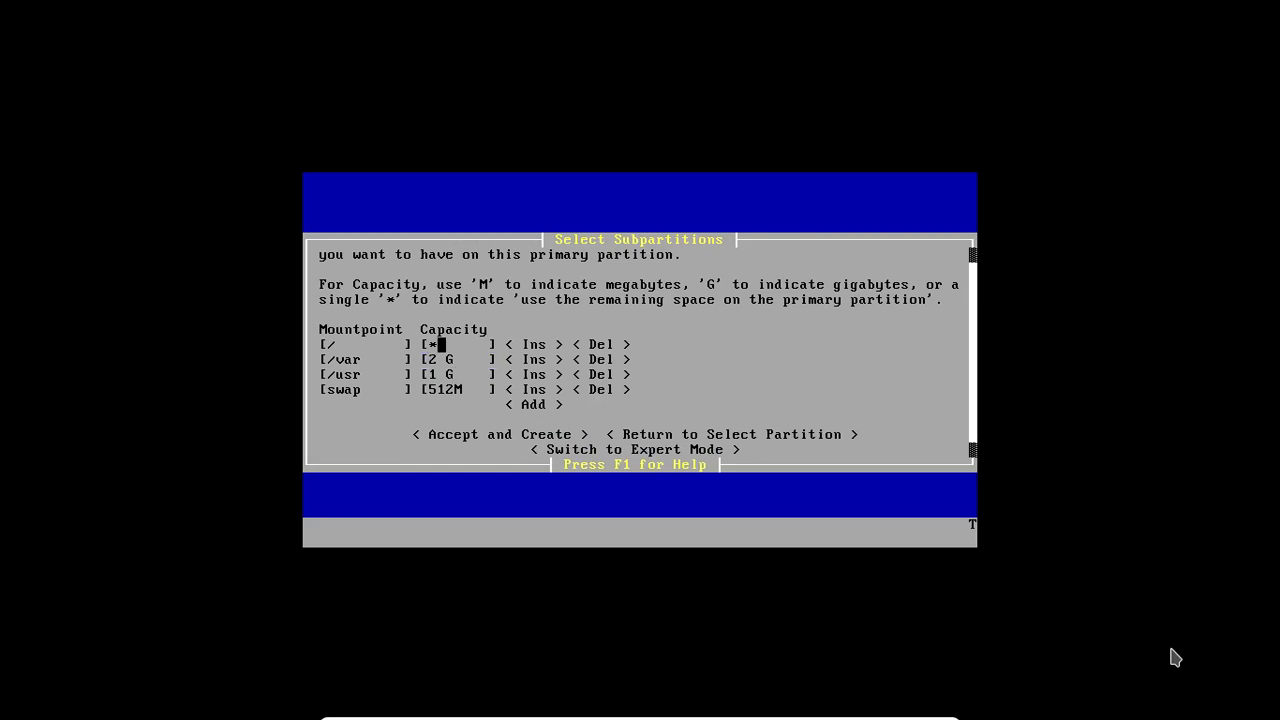
Step: Switch the subpartition setup to Expert Mode
key(Down)
key(Down)
key(Down)
key(Up)
key(Up)
key(Up)
key(Down)
key(Down)
key(Down)
key(Down)
key(Down)
key(Down)
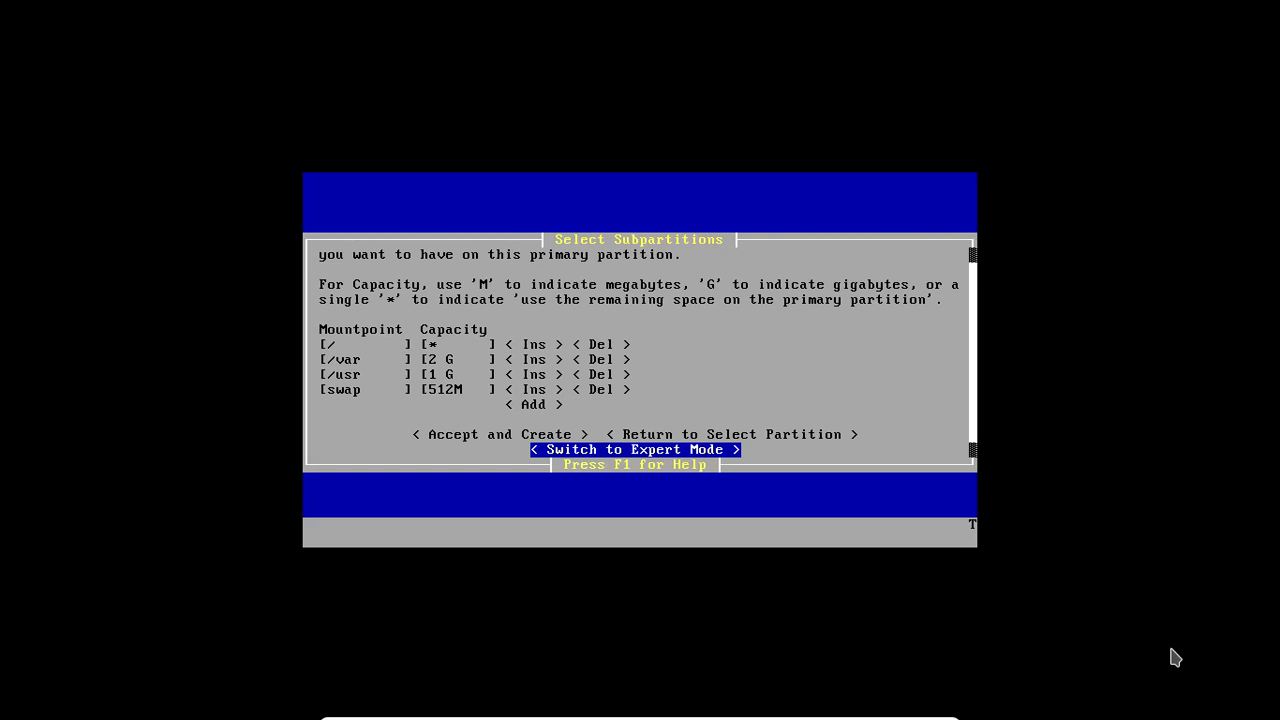
key(Return)
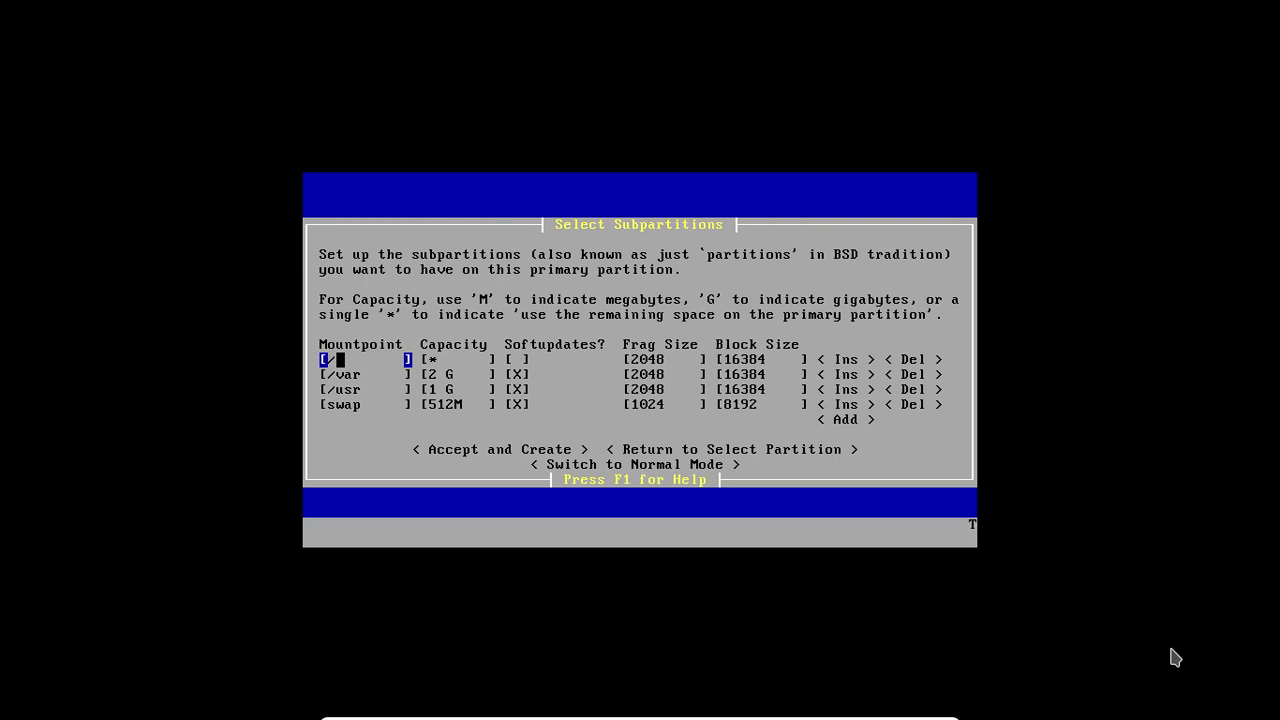
Step: Examine the softupdates, fragment size and block size settings of each subpartition
key(Down)
key(Down)
key(Tab)
key(Tab)
key(Tab)
key(Left)
key(Left)
key(Left)
key(Left)
key(Left)
key(Left)
key(Up)
key(Up)
key(Up)
key(Down)
key(Up)
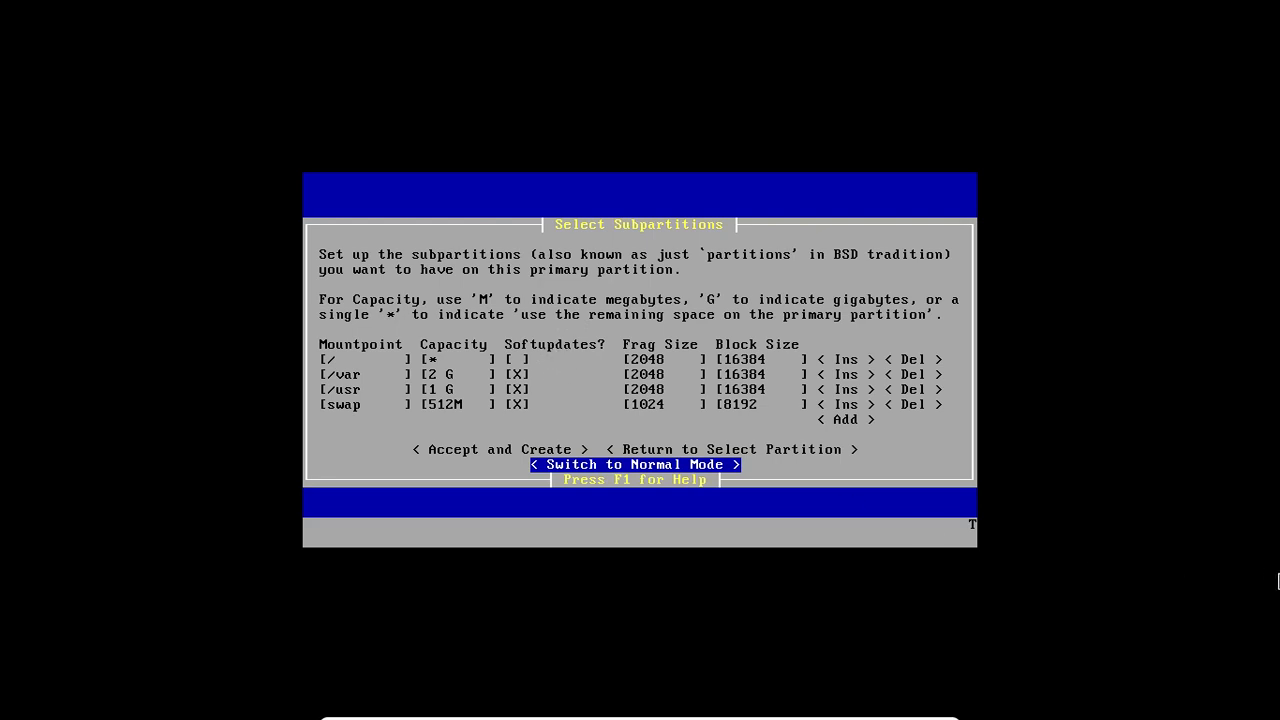
Step: Turn off softupdates for the /usr subpartition
key(Up)
key(Up)
key(Up)
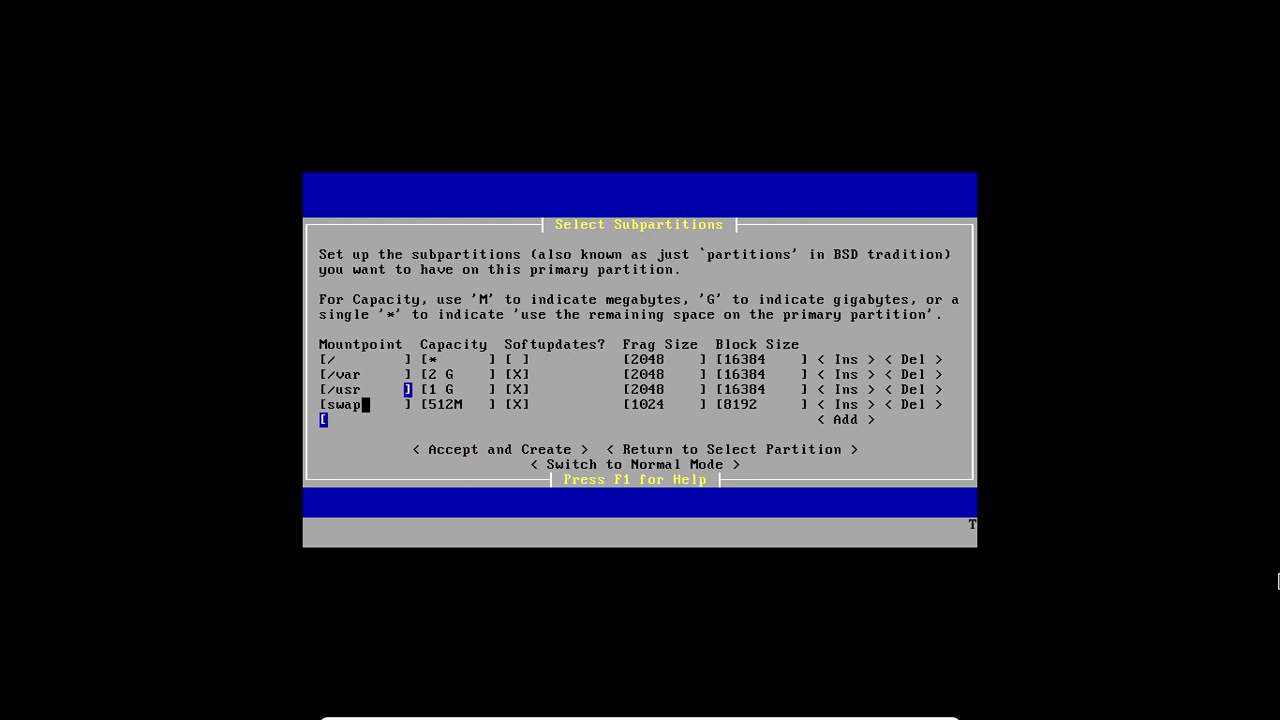
key(Up)
key(Up)
key(Right)
key(Down)
key(Right)
key(space)
key(Up)
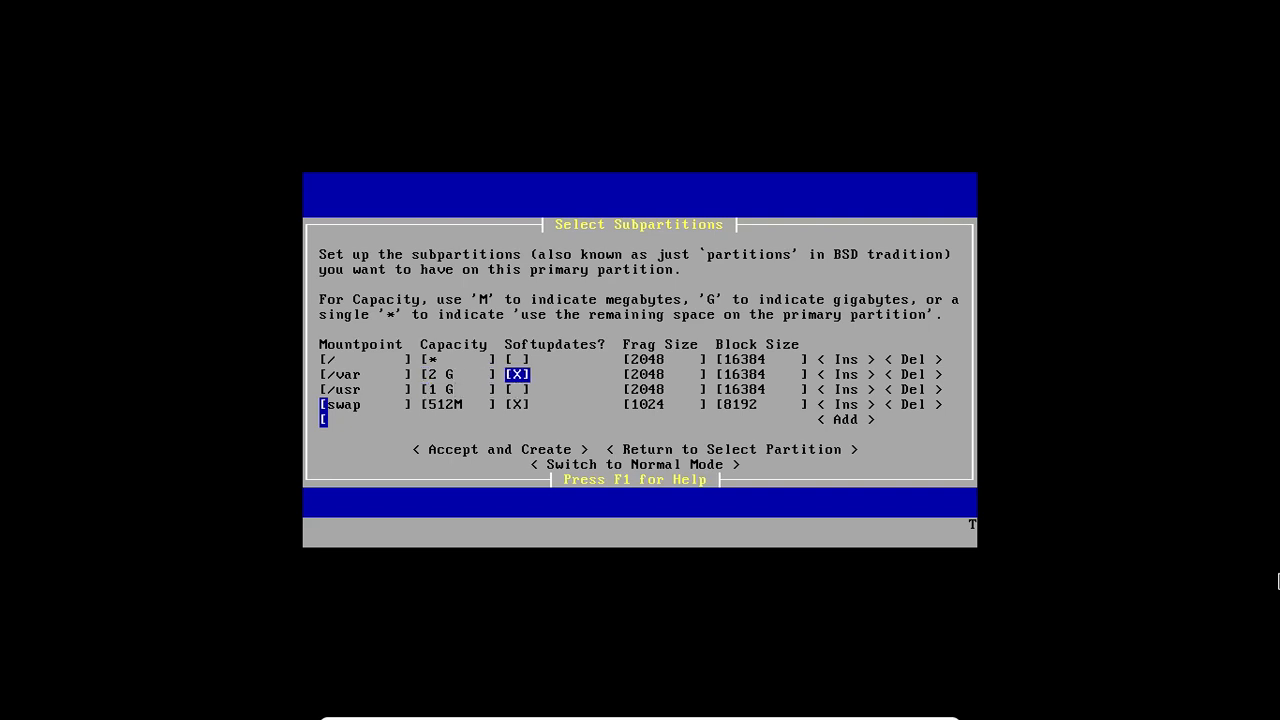
Step: Accept the subpartition layout and create the subpartitions
key(Down)
key(Down)
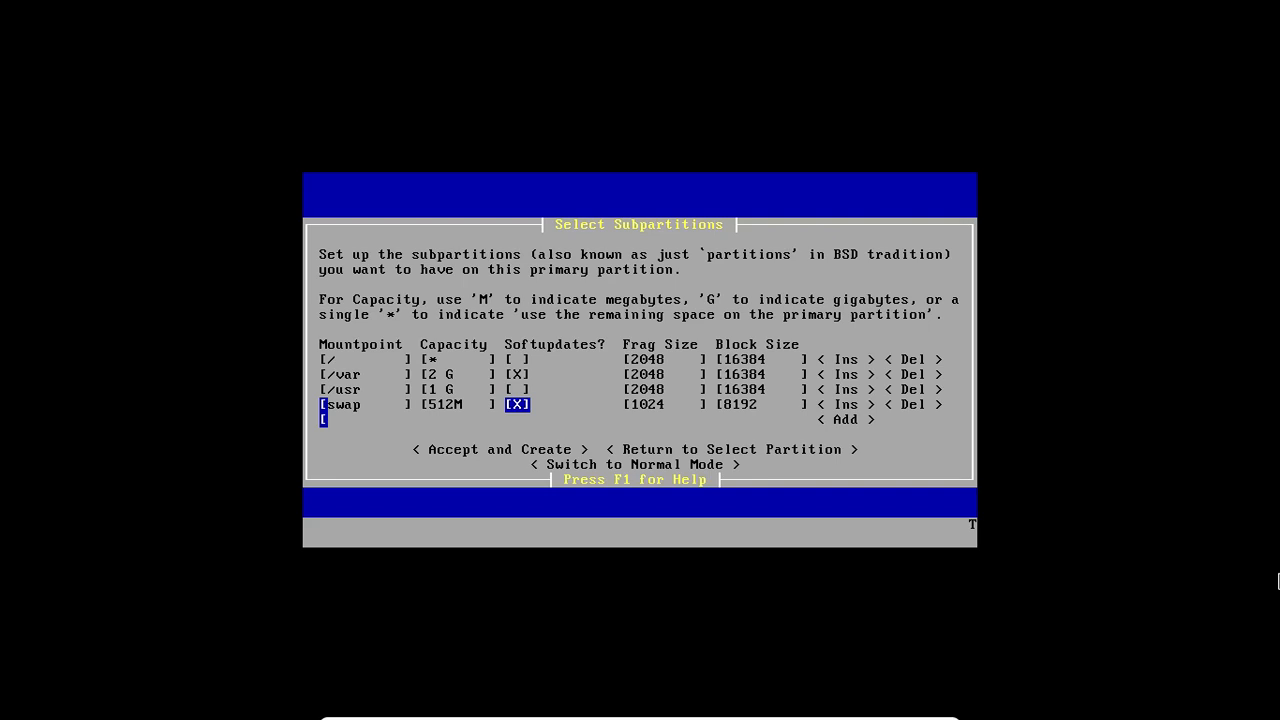
key(Up)
key(Up)
key(Down)
key(Down)
key(Down)
key(Down)
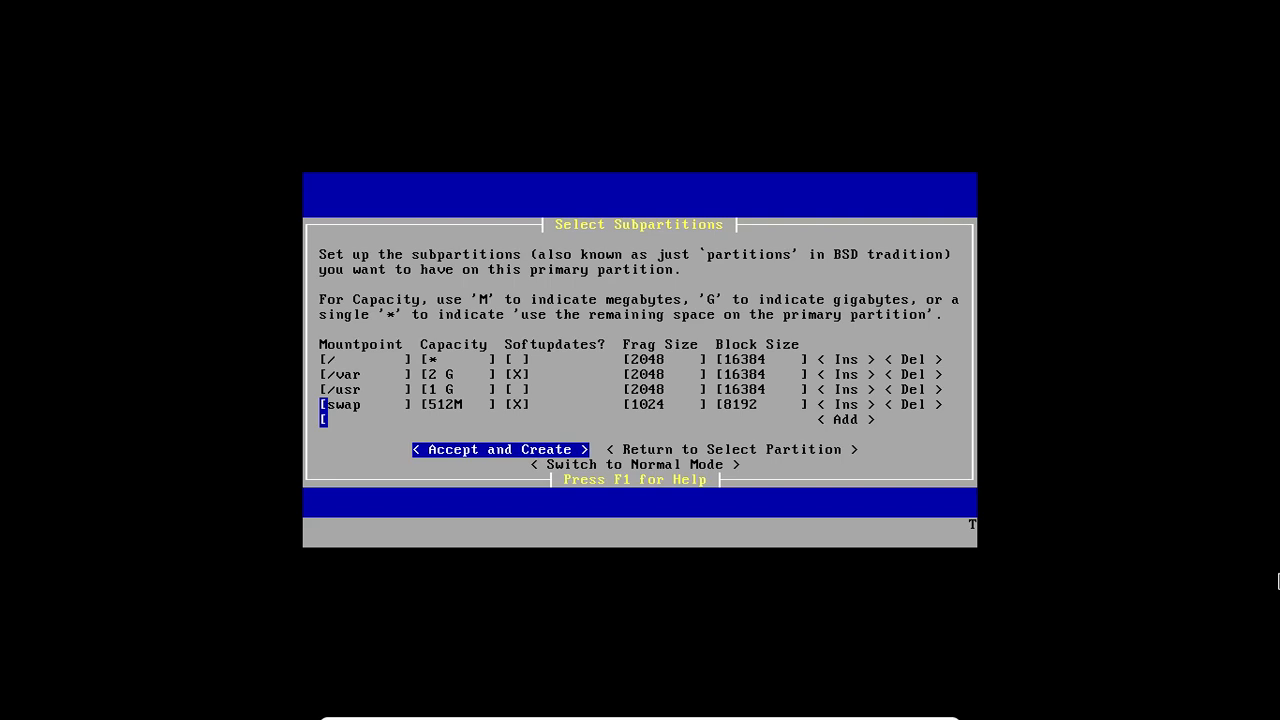
key(Return)
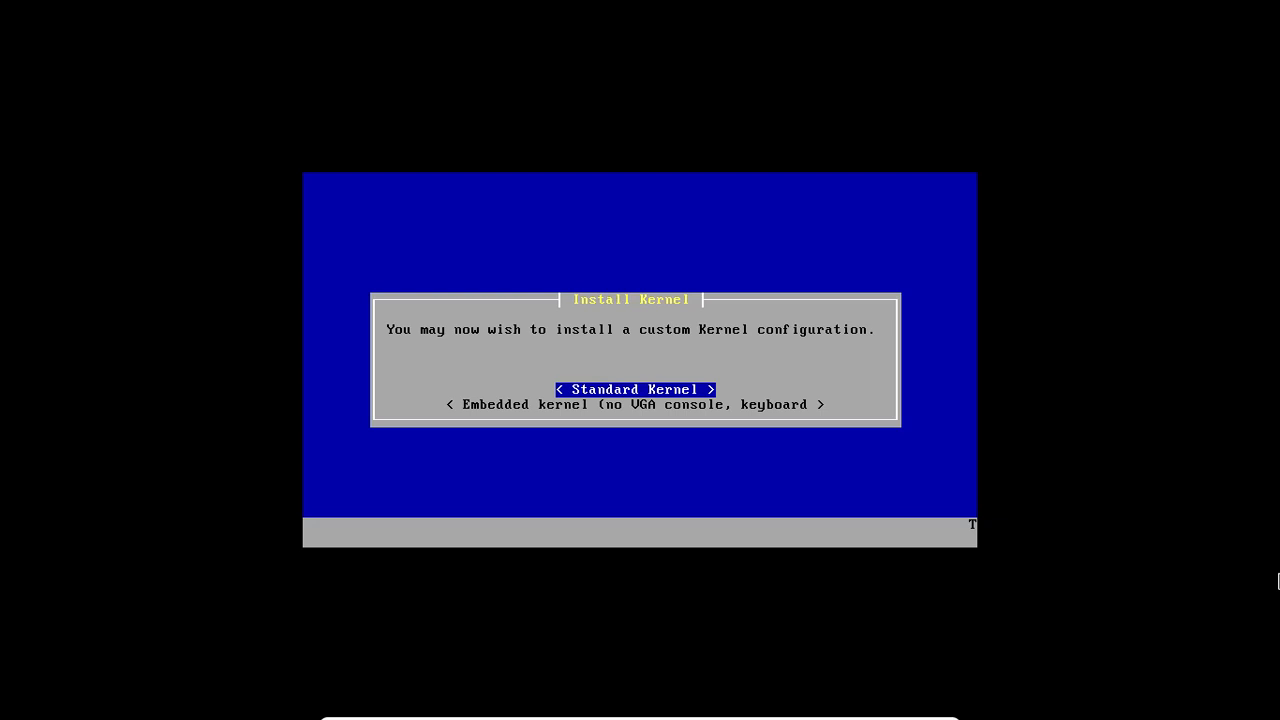
Step: Install the Standard Kernel rather than the embedded one
key(Down)
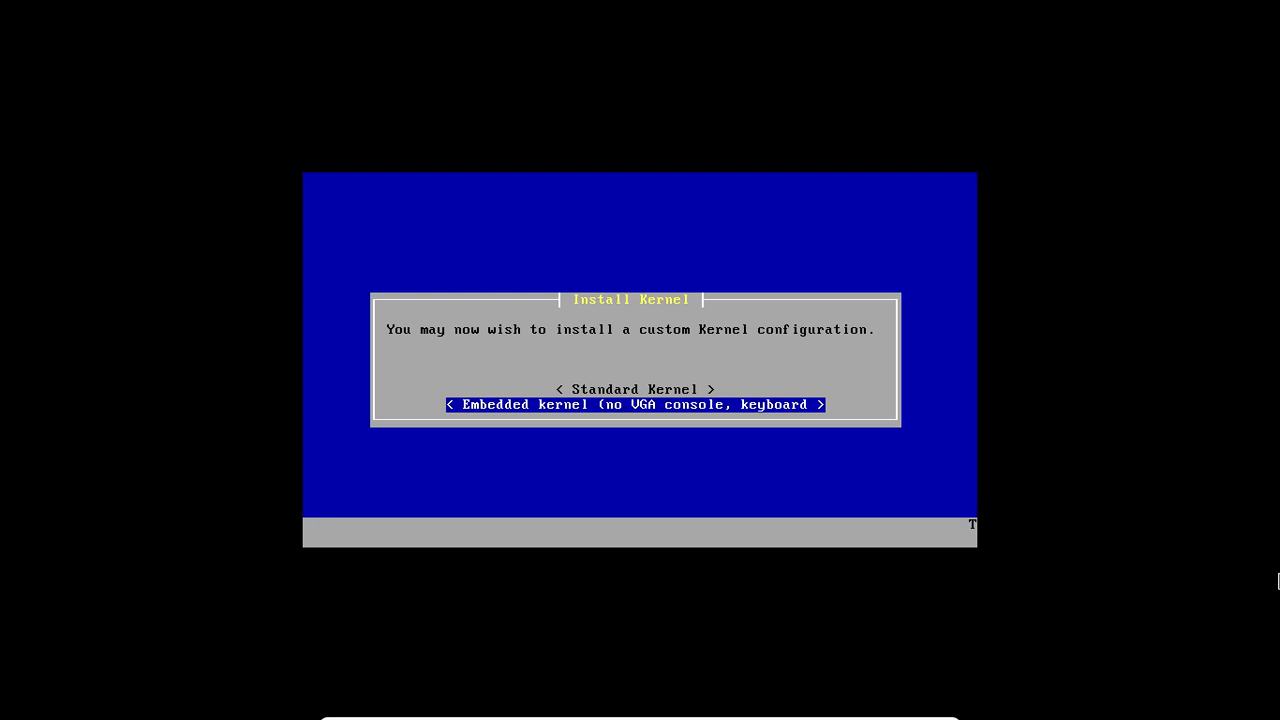
key(Up)
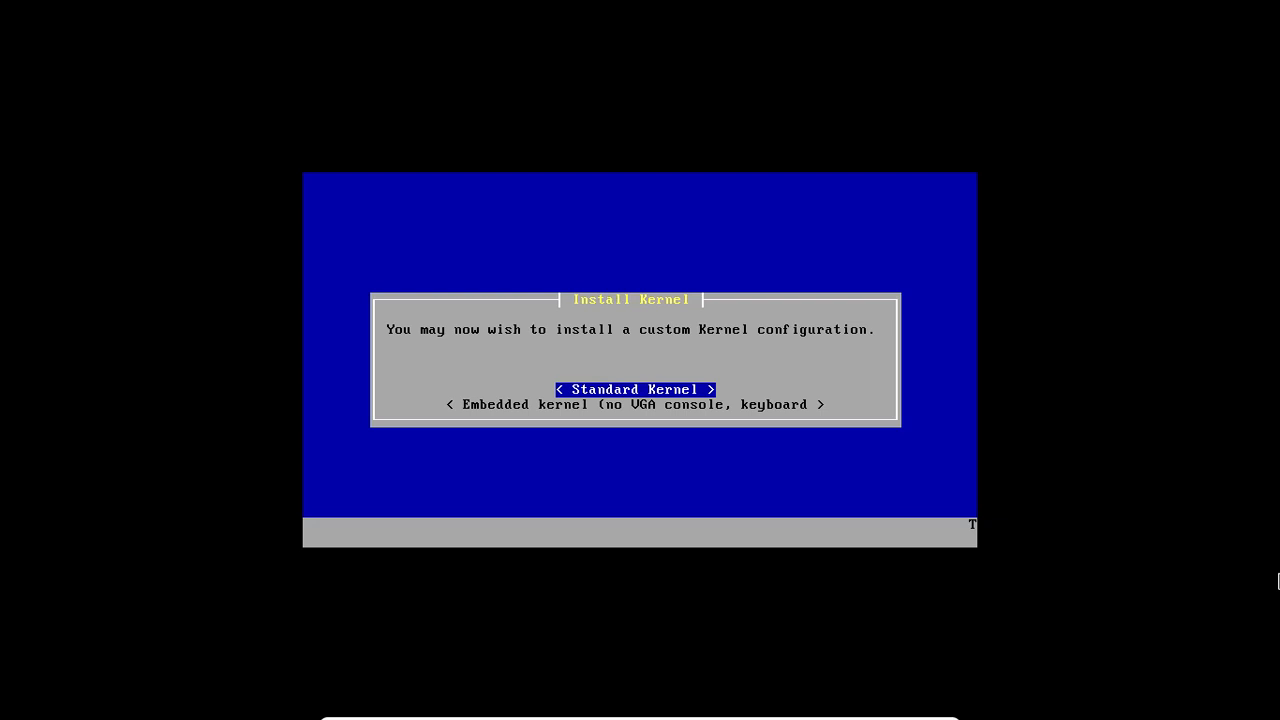
key(Return)
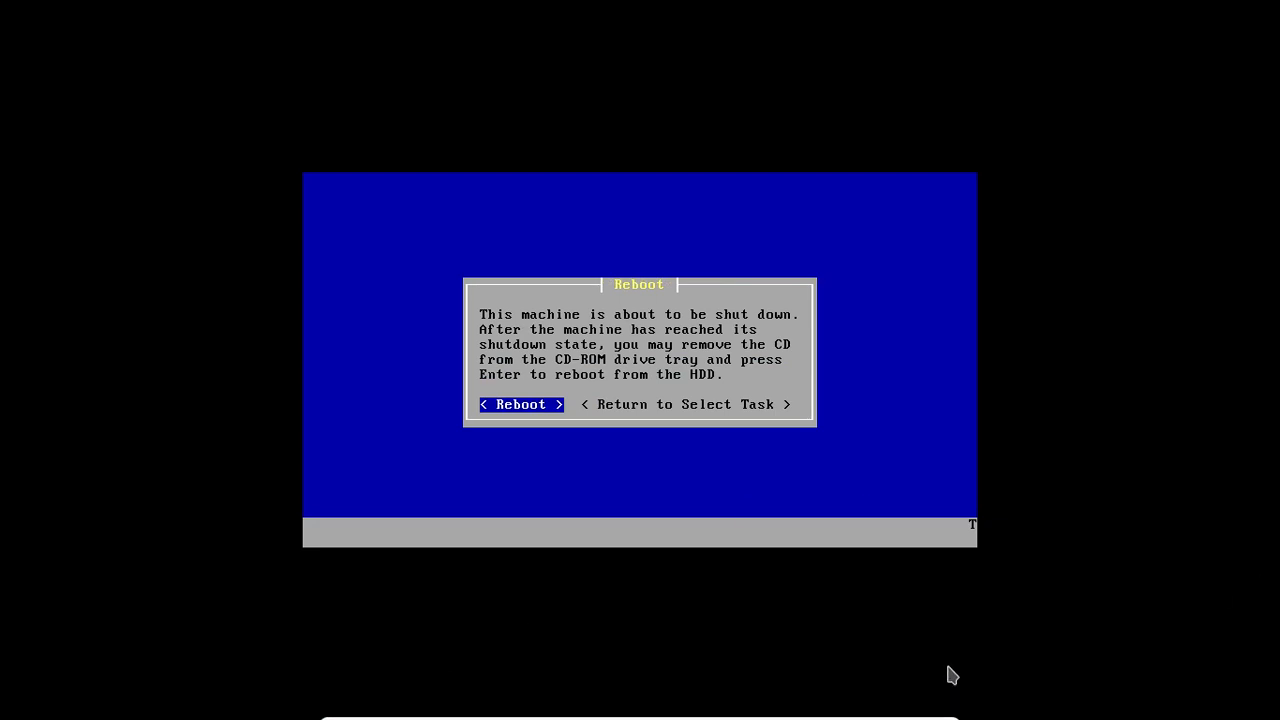
Step: Reboot the machine and force the unmounting of pfSense-LiveCD-2.2.5-RELEASE-amd64.iso from the virtual optical drive
click(918, 710)
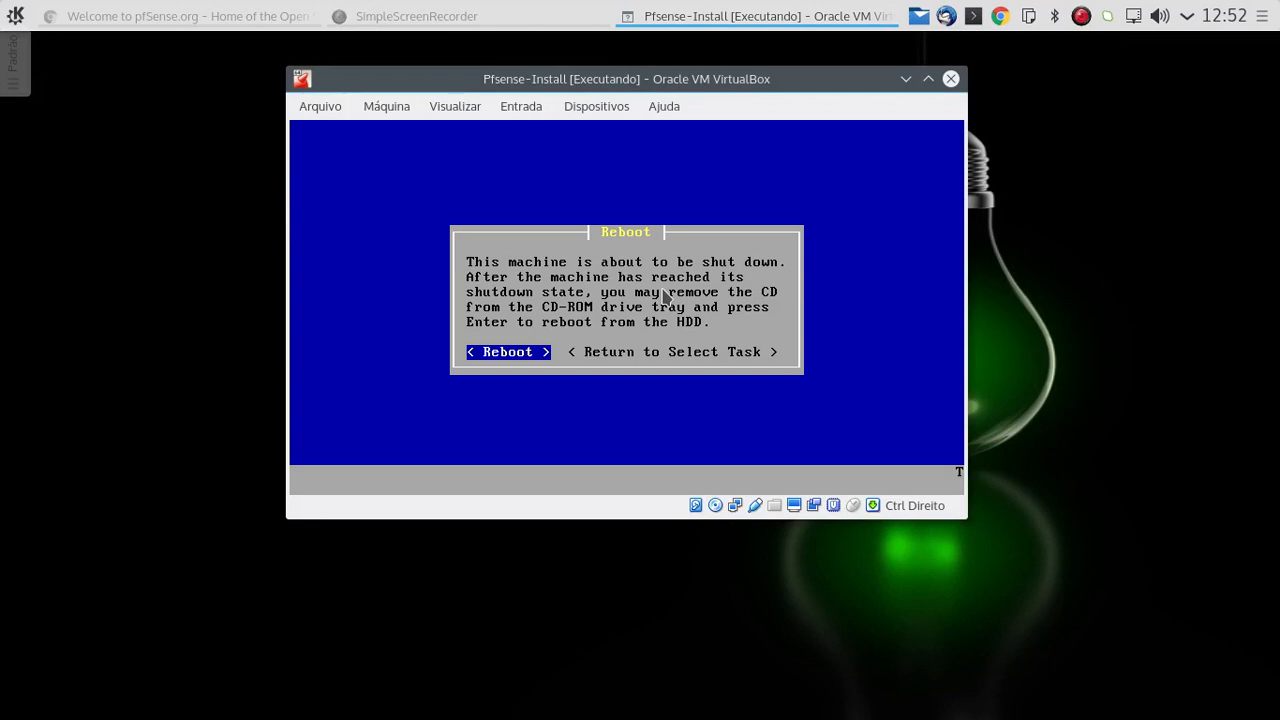
key(Return)
click(575, 110)
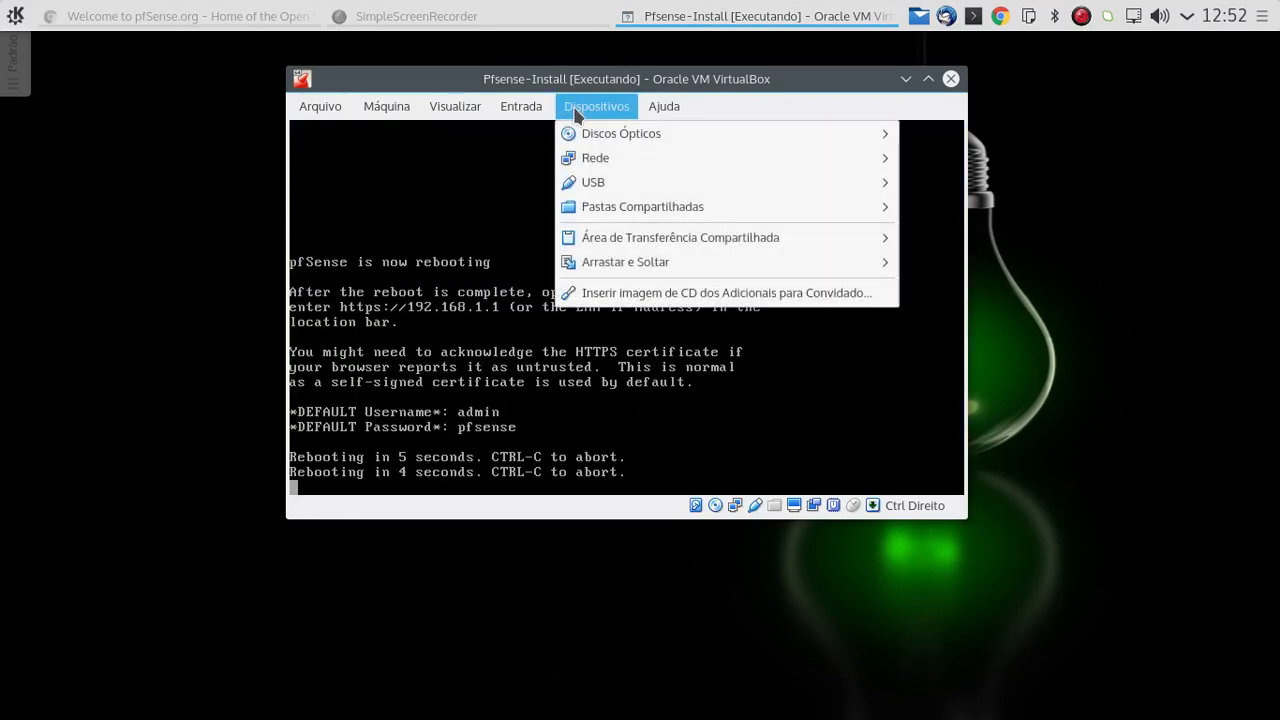
mouse_move(575, 133)
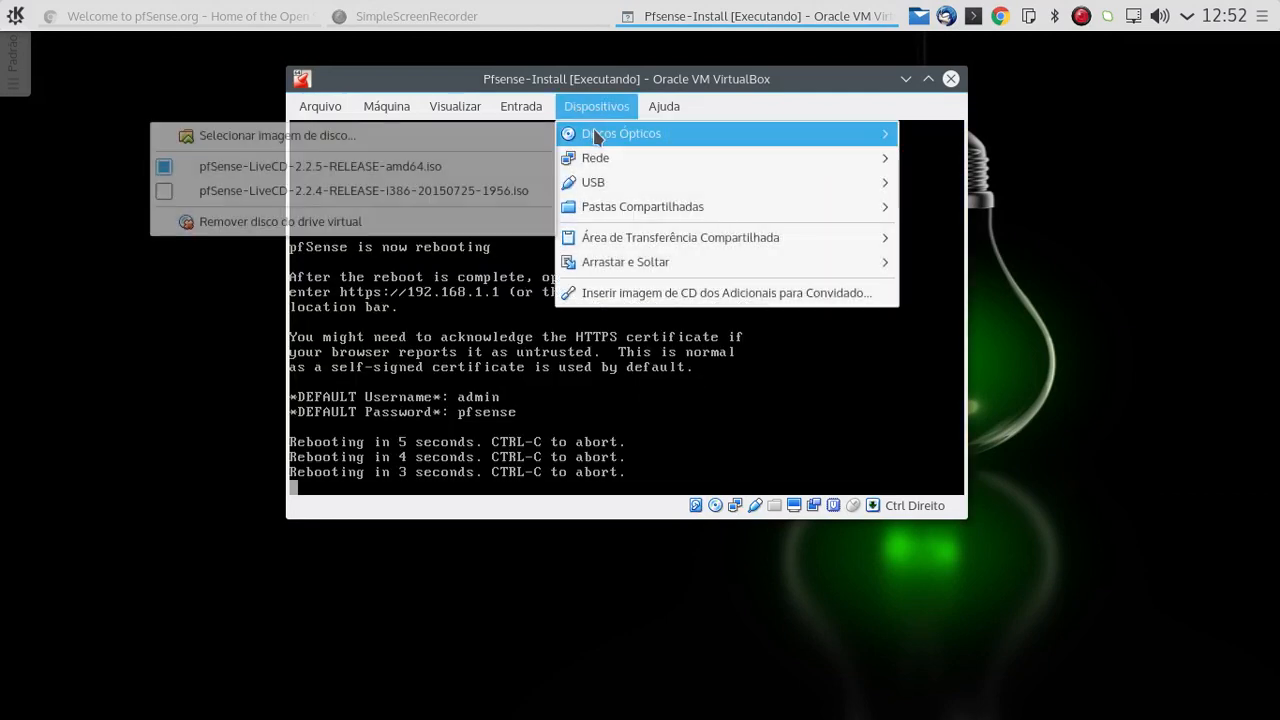
click(487, 175)
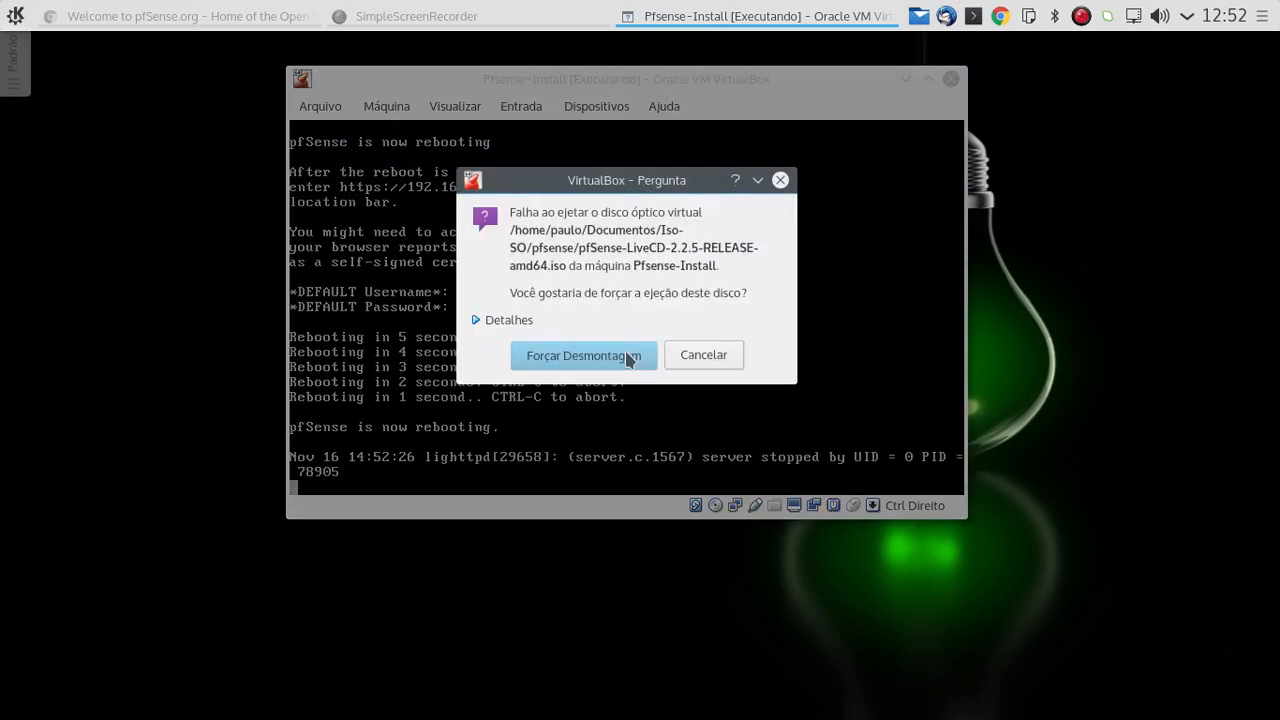
click(628, 358)
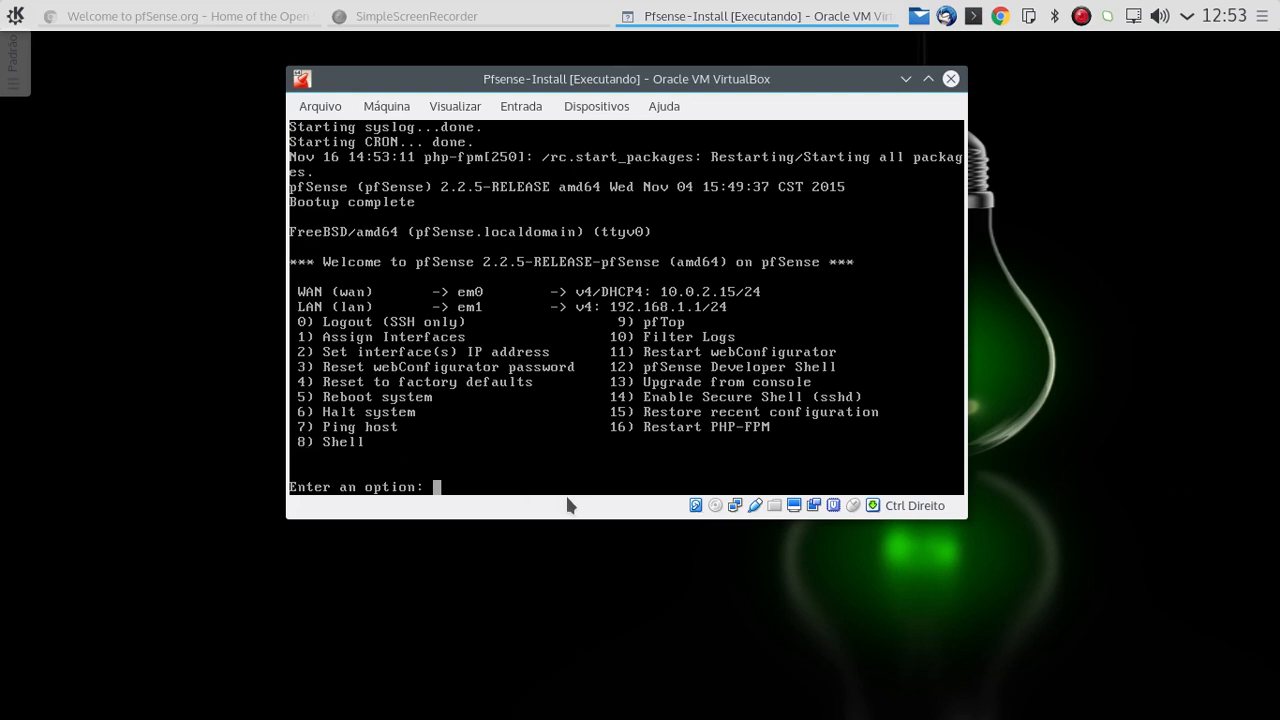
Step: Open the pfSense shell from the console with option 8
text(8)
key(Return)
key(Return)
key(Return)
key(Return)
key(Return)
key(Return)
key(Return)
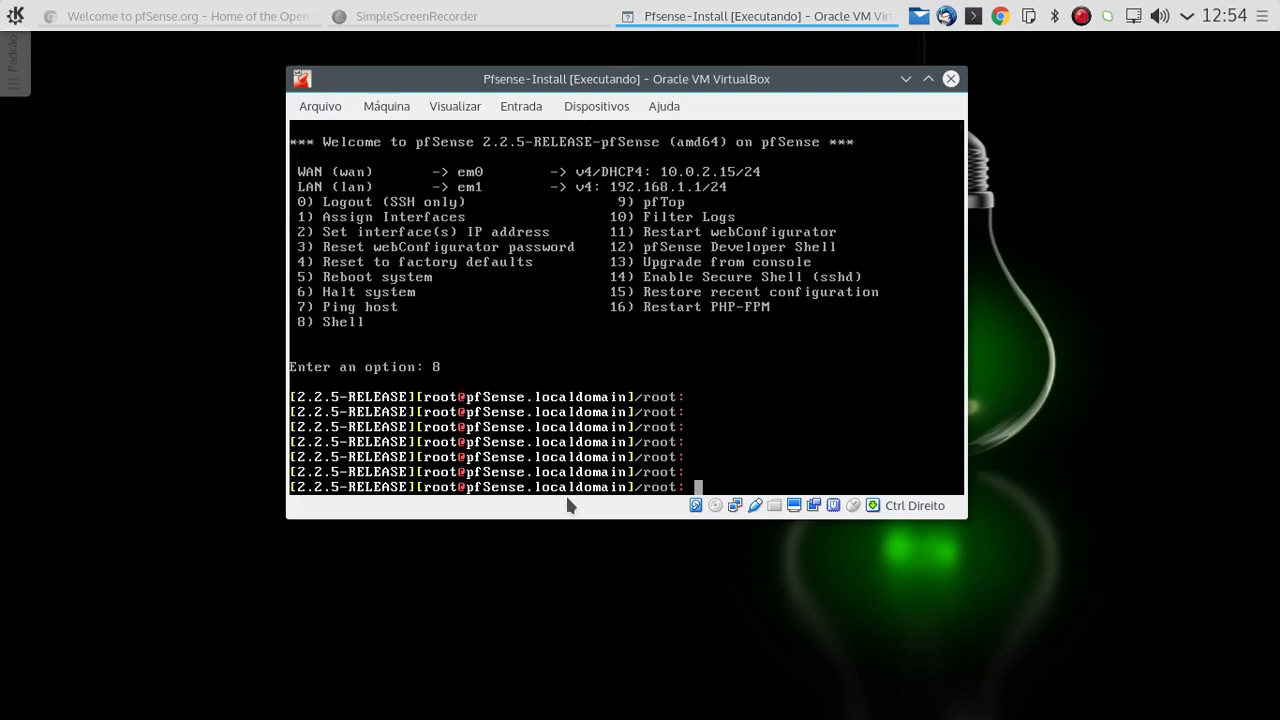
key(Return)
key(Return)
Step: Check the size and usage of the mounted filesystems with df -h, and clear the terminal
text(df -h)
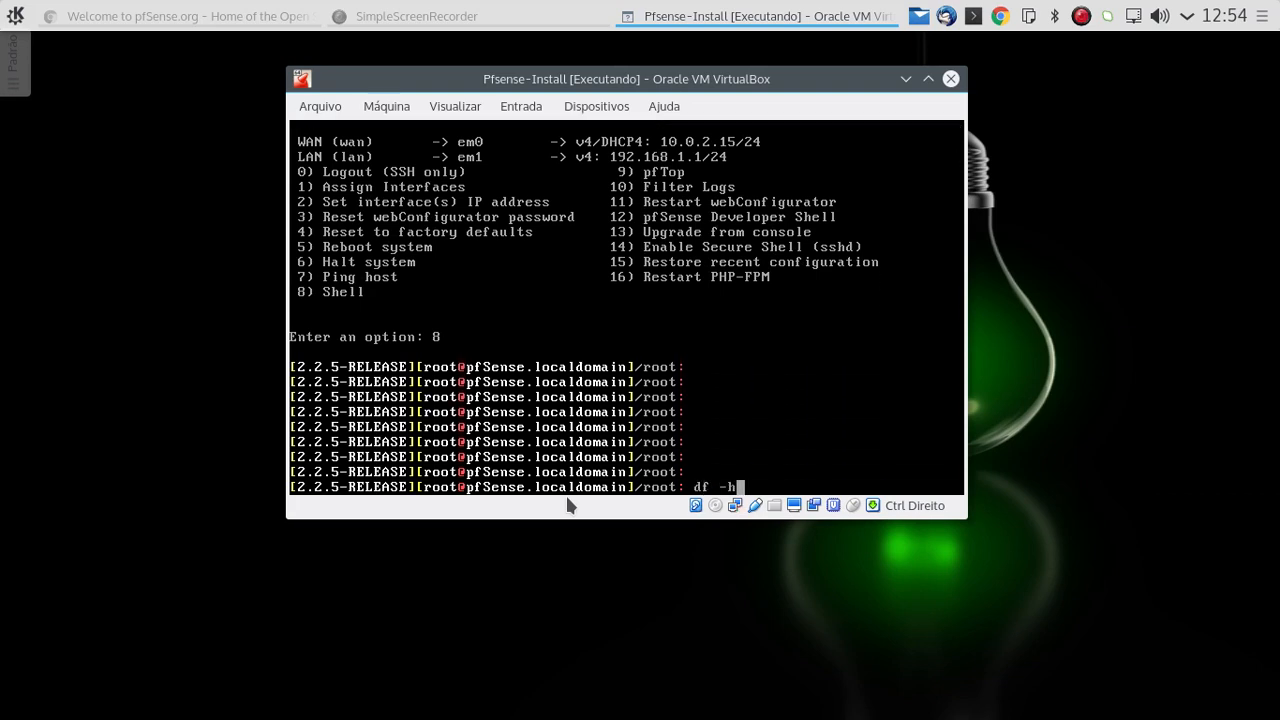
key(Return)
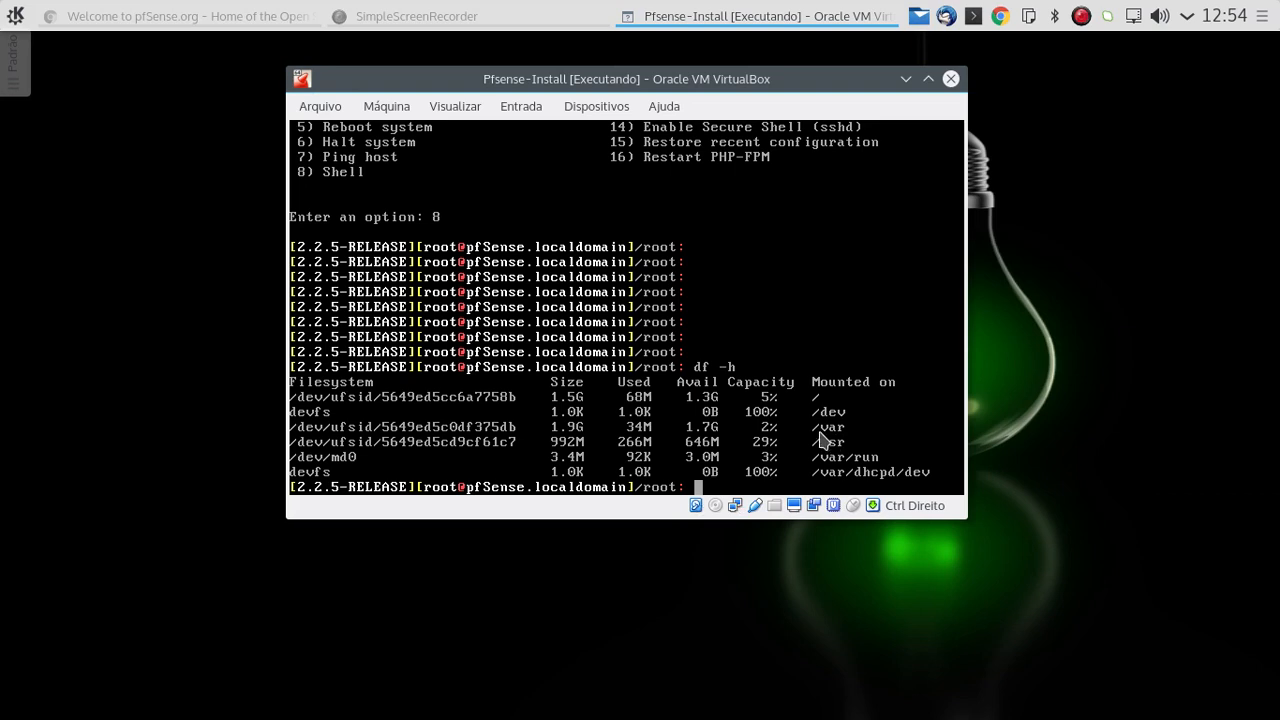
key(ctrl+l)
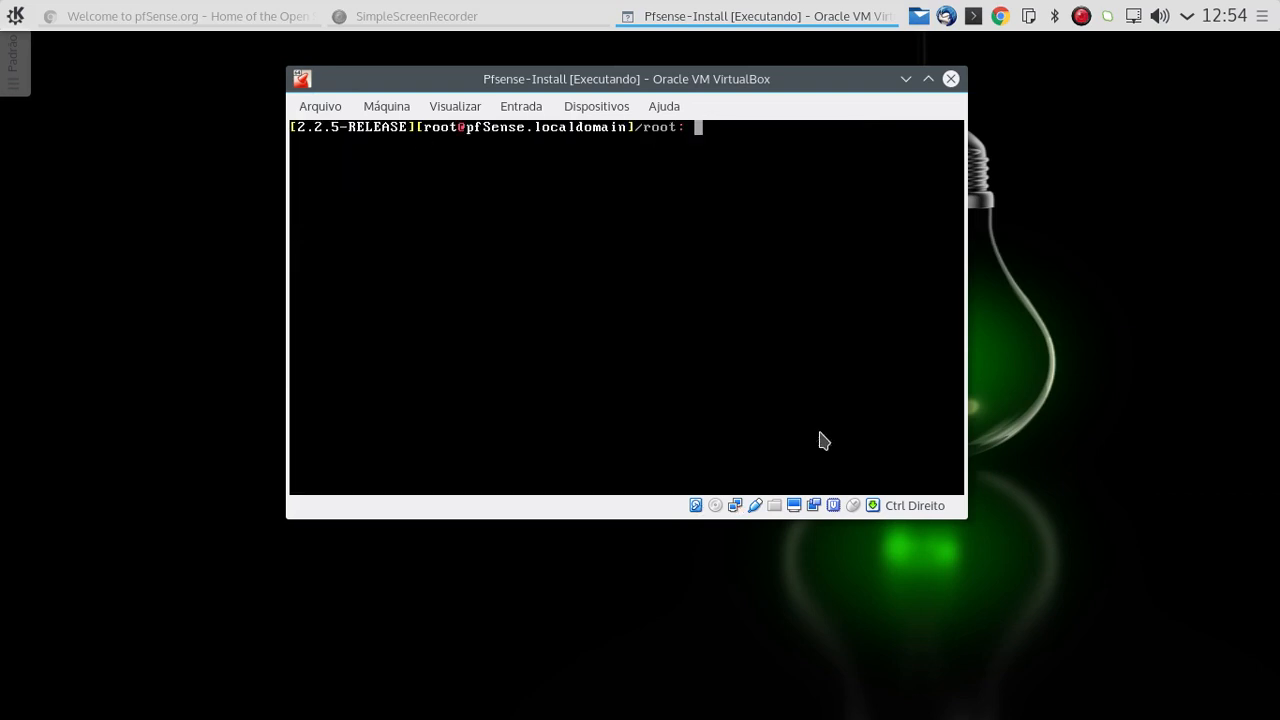
Step: Exit the pfSense shell and return to the console menu
text(exit)
key(Return)
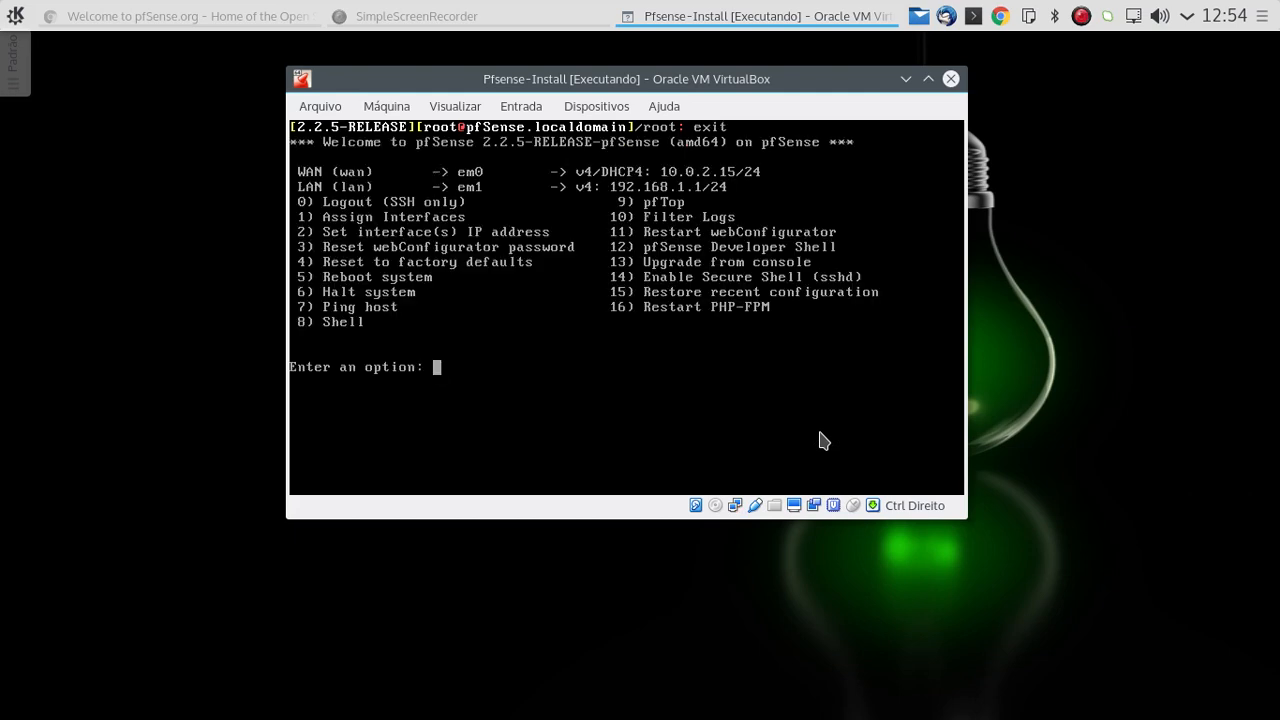
Step: Start the WIN7B virtual machine from the VirtualBox manager, and close the manager window
click(13, 26)
click(33, 324)
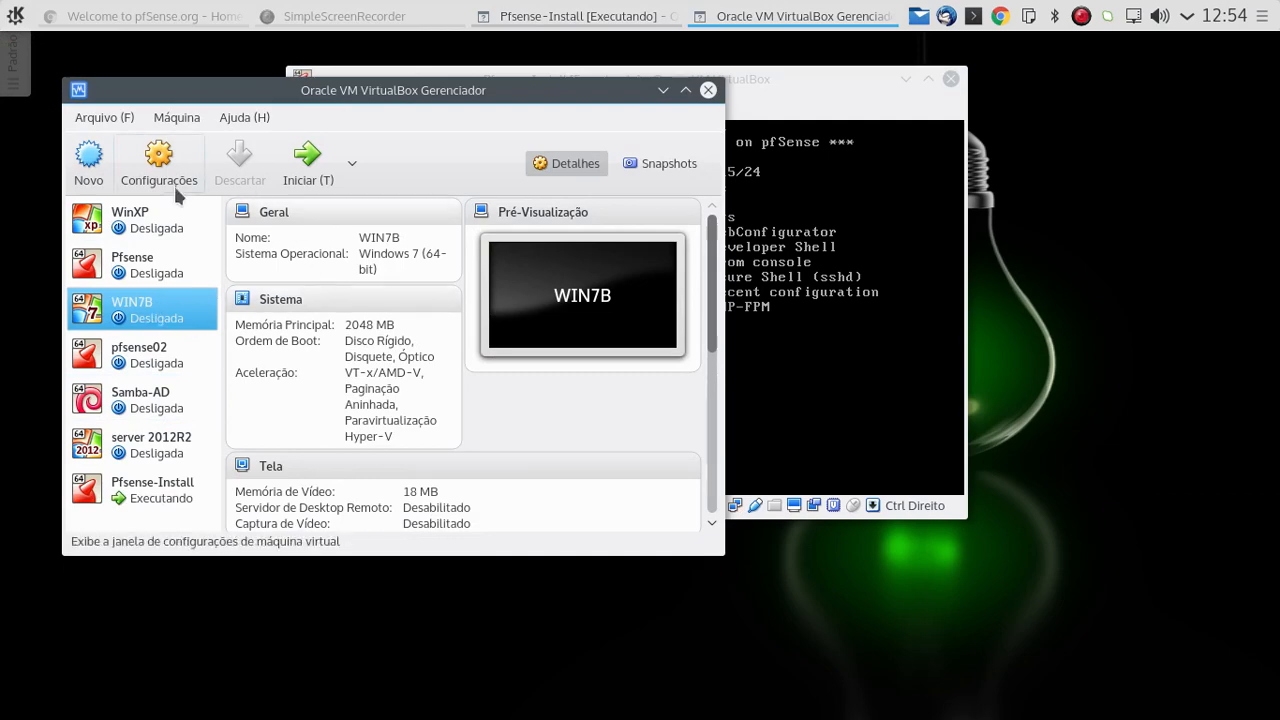
click(308, 169)
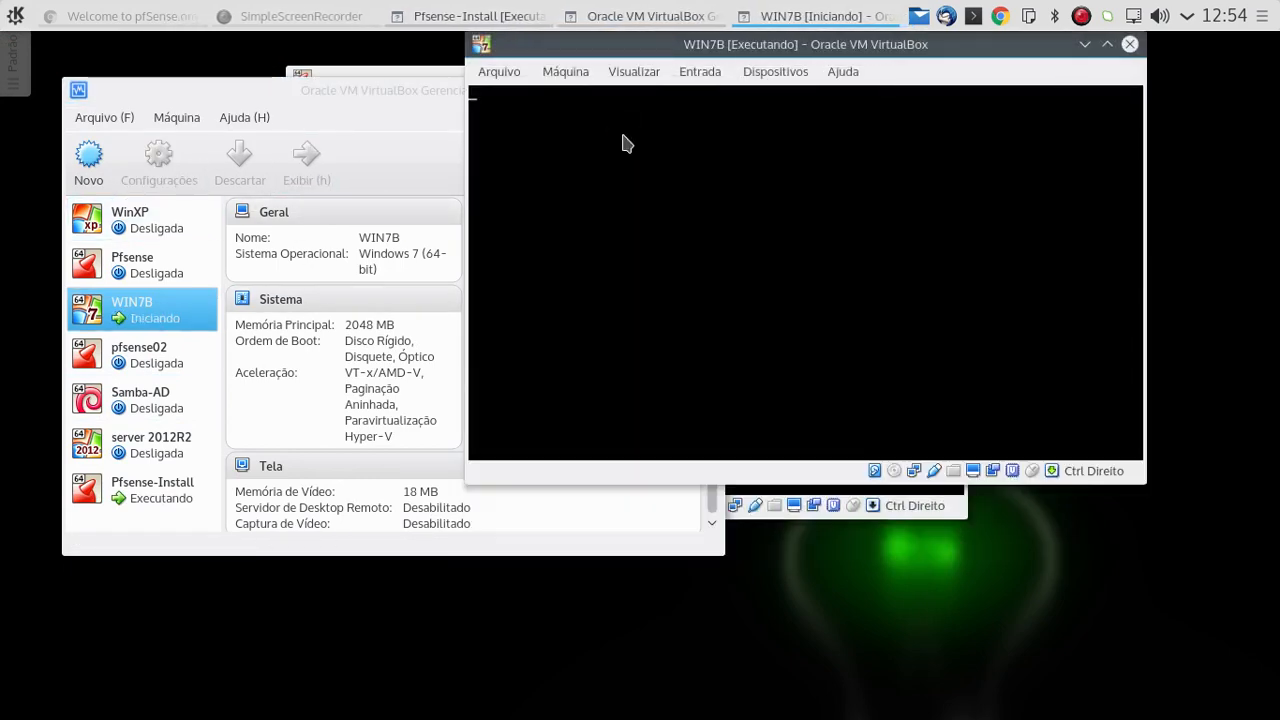
click(385, 99)
click(708, 91)
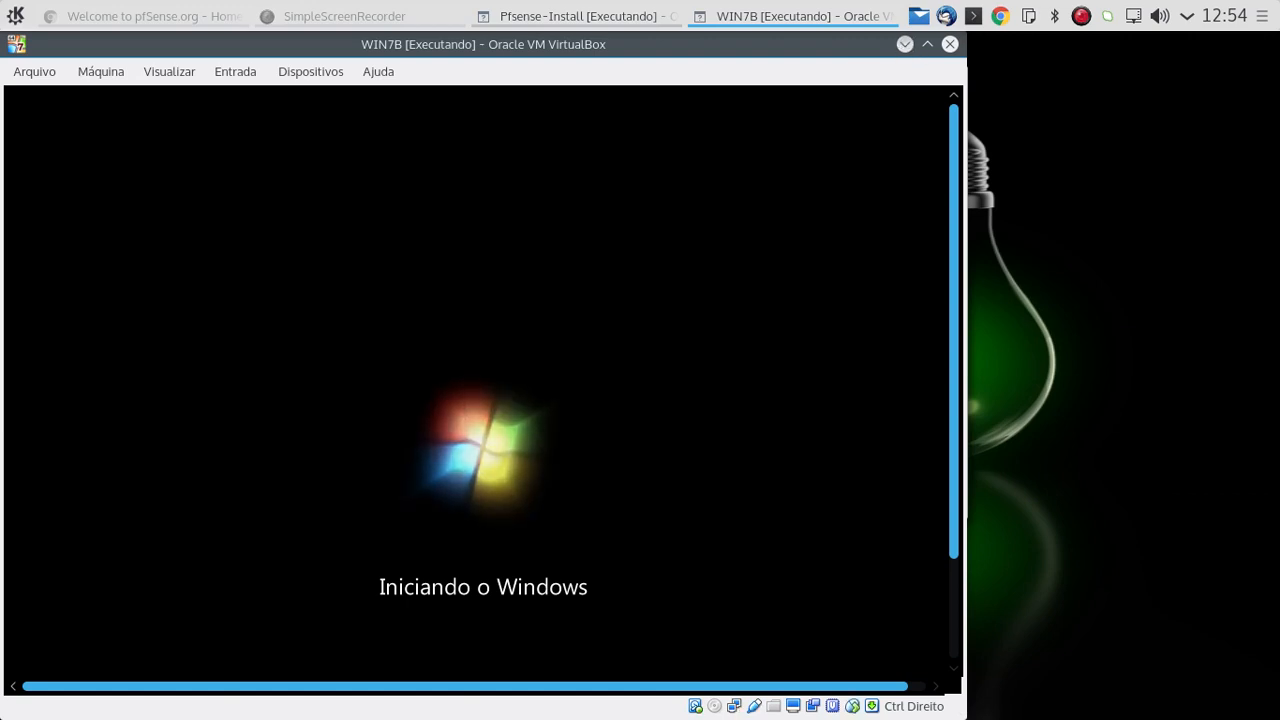
Step: Arrange the Pfsense-Install and WIN7B machine windows side by side on the desktop
drag(957, 466, 950, 597)
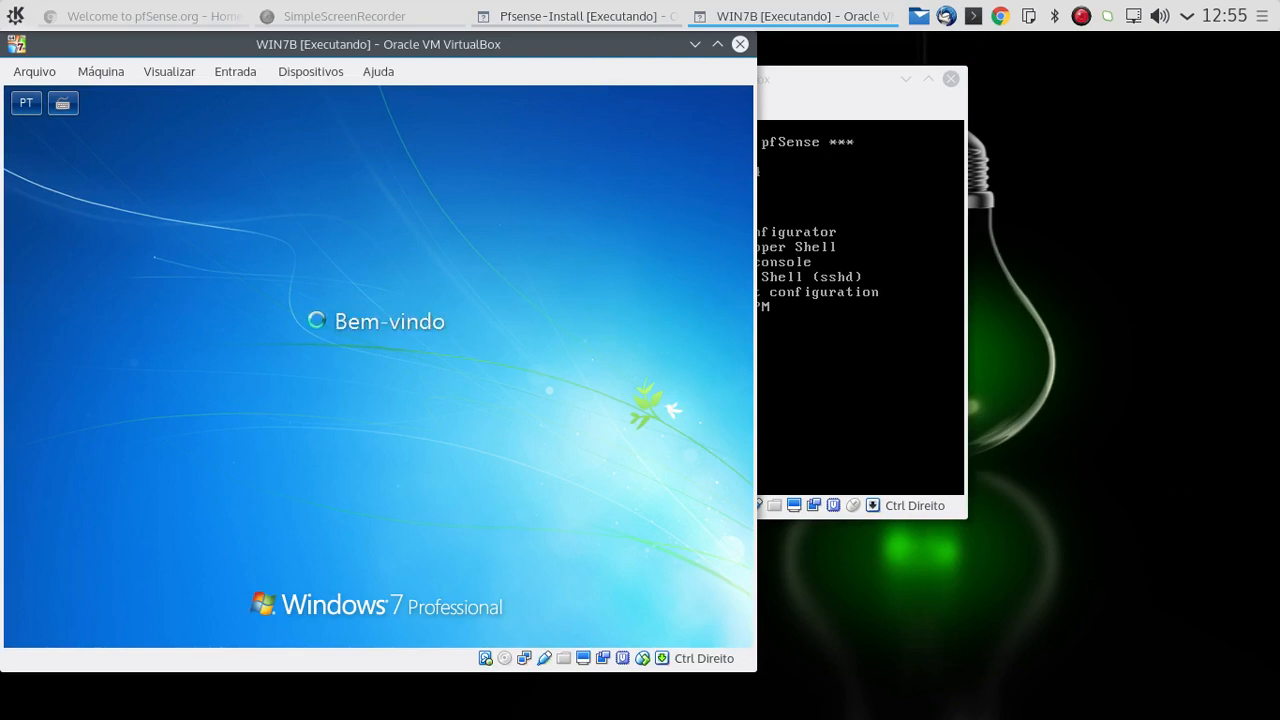
click(914, 90)
click(596, 106)
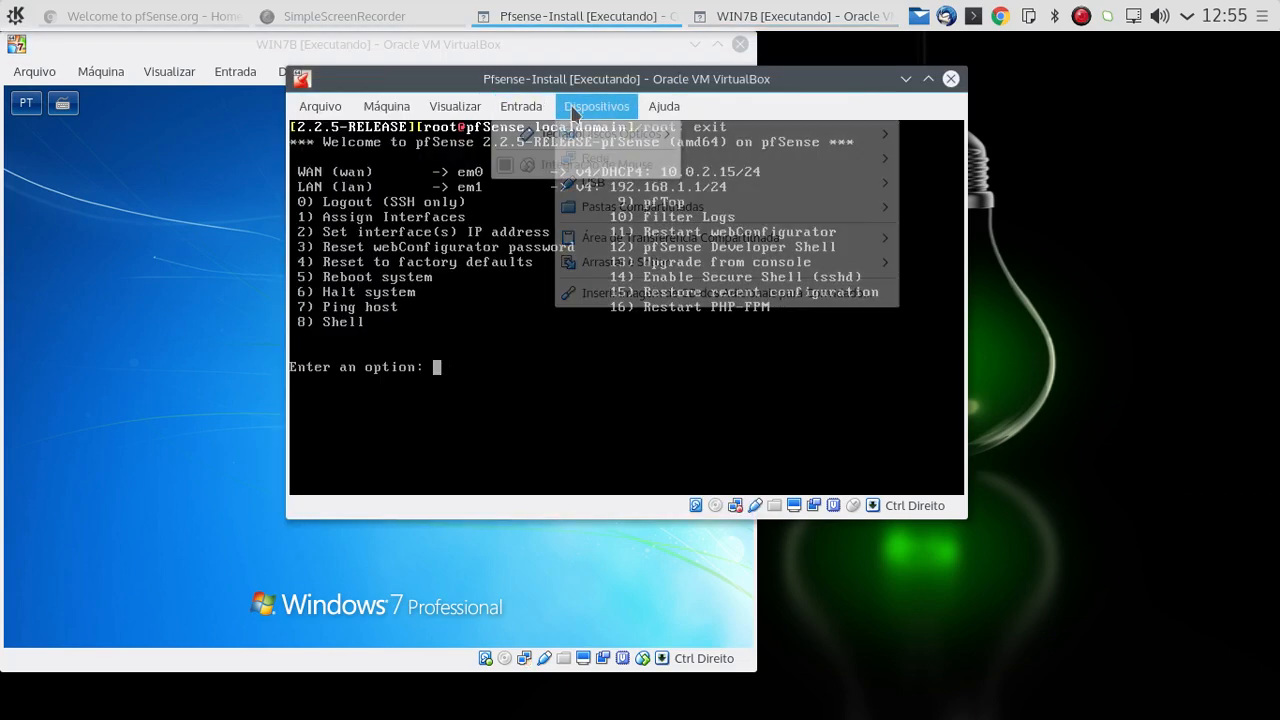
click(845, 95)
drag(798, 78, 588, 109)
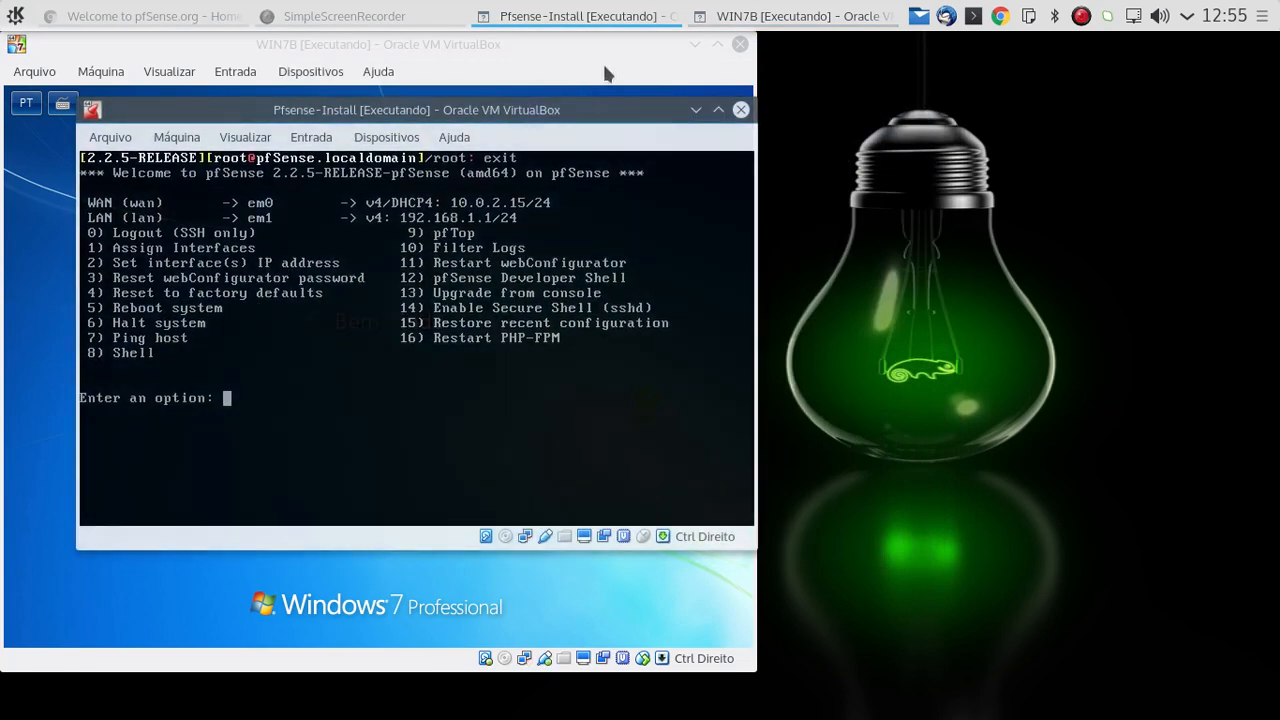
double_click(592, 54)
double_click(841, 54)
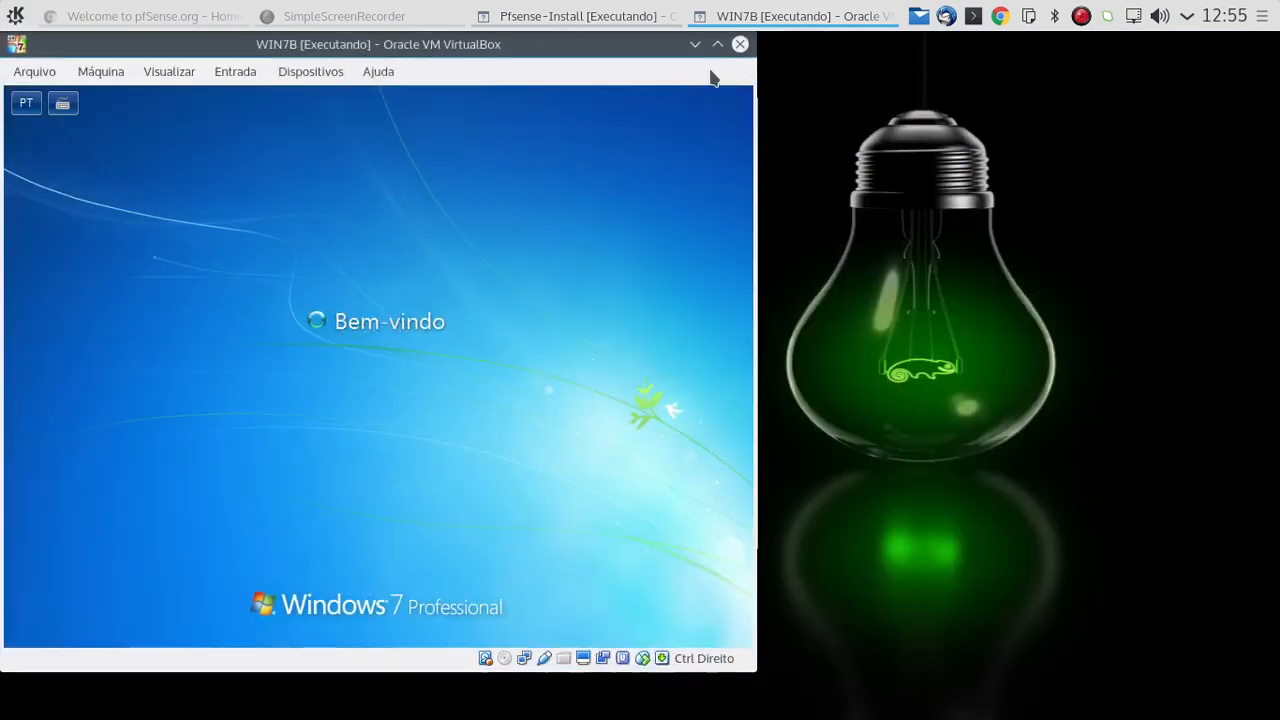
drag(629, 50, 1072, 69)
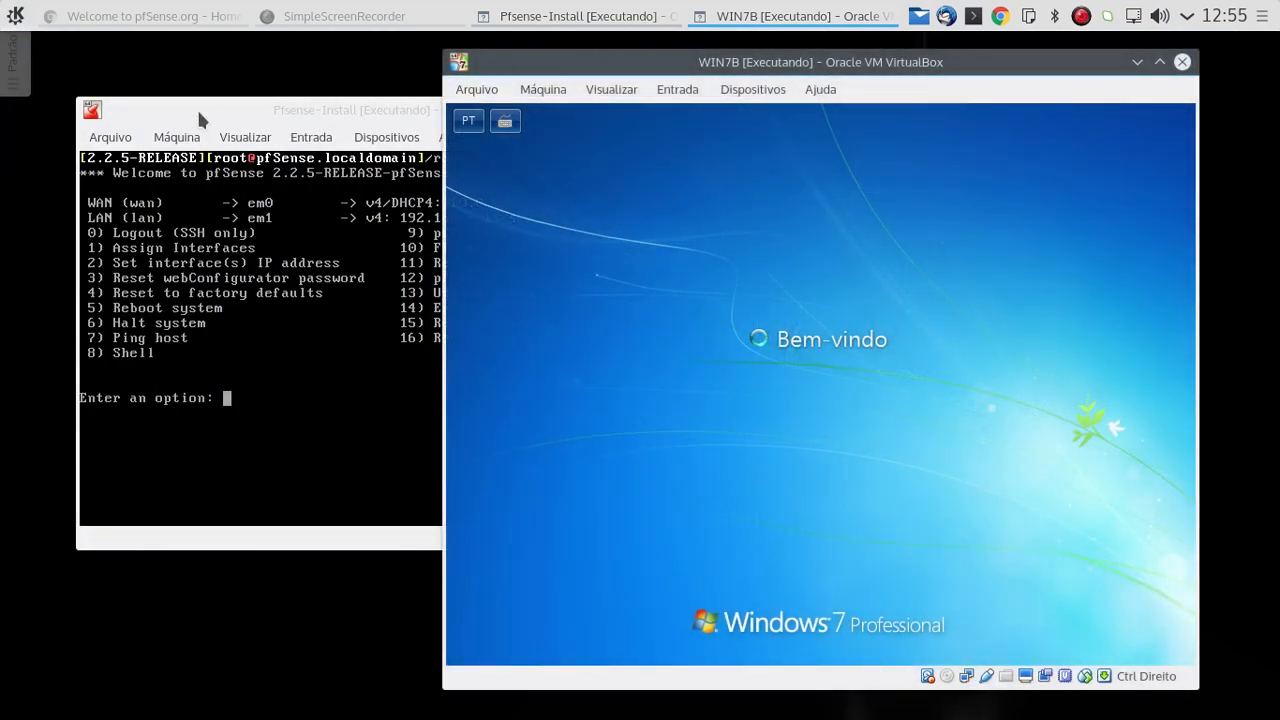
drag(196, 110, 111, 108)
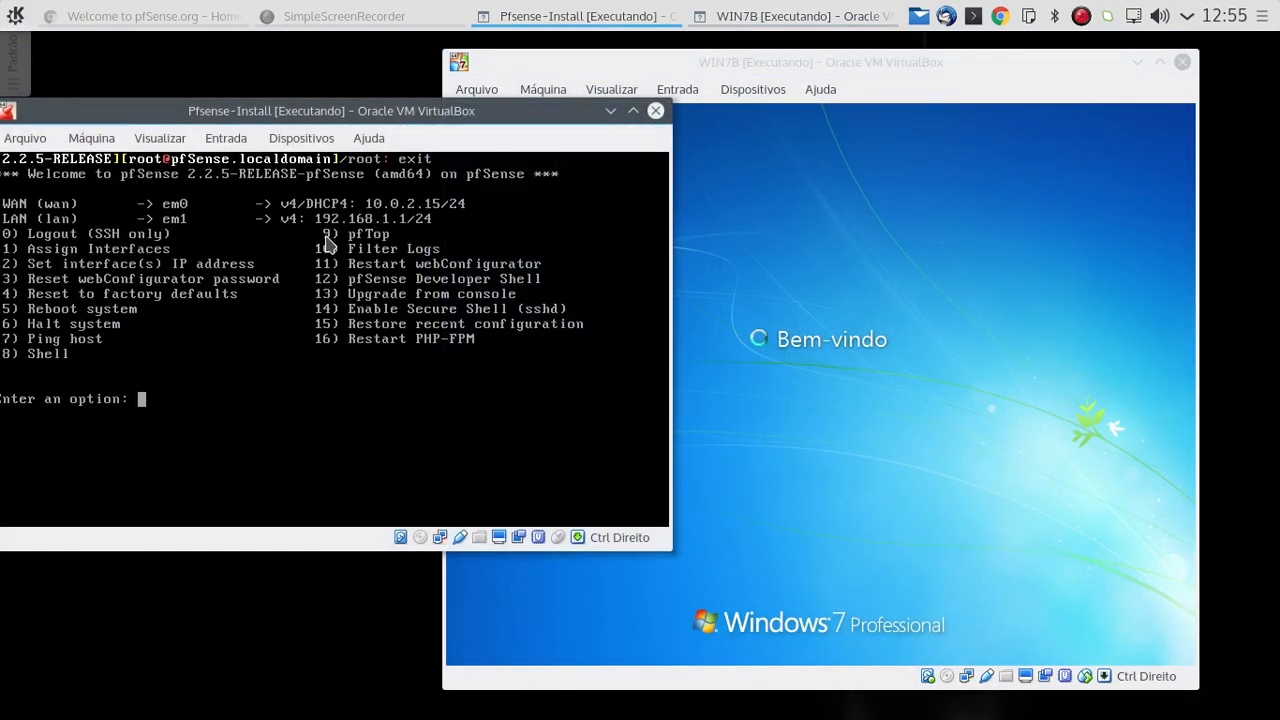
Step: Set the network location of Rede 6 in WIN7B to Rede corporativa, and dismiss the location wizard
click(900, 110)
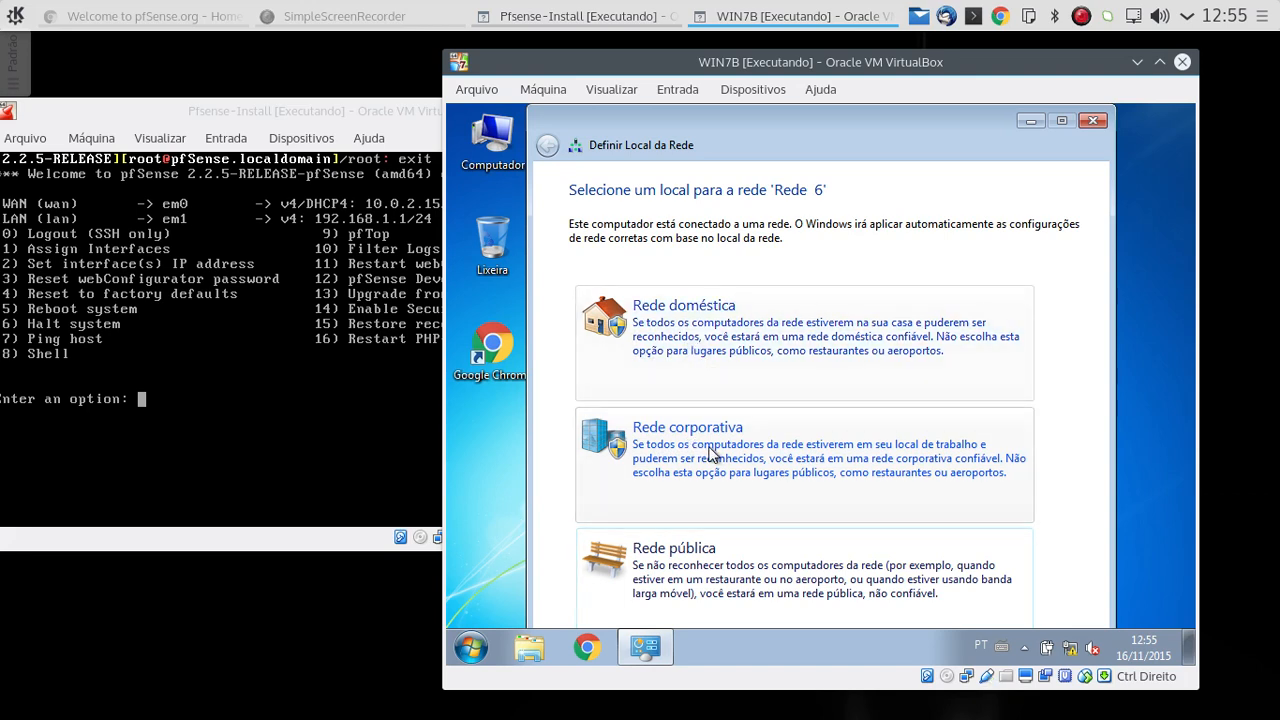
click(716, 452)
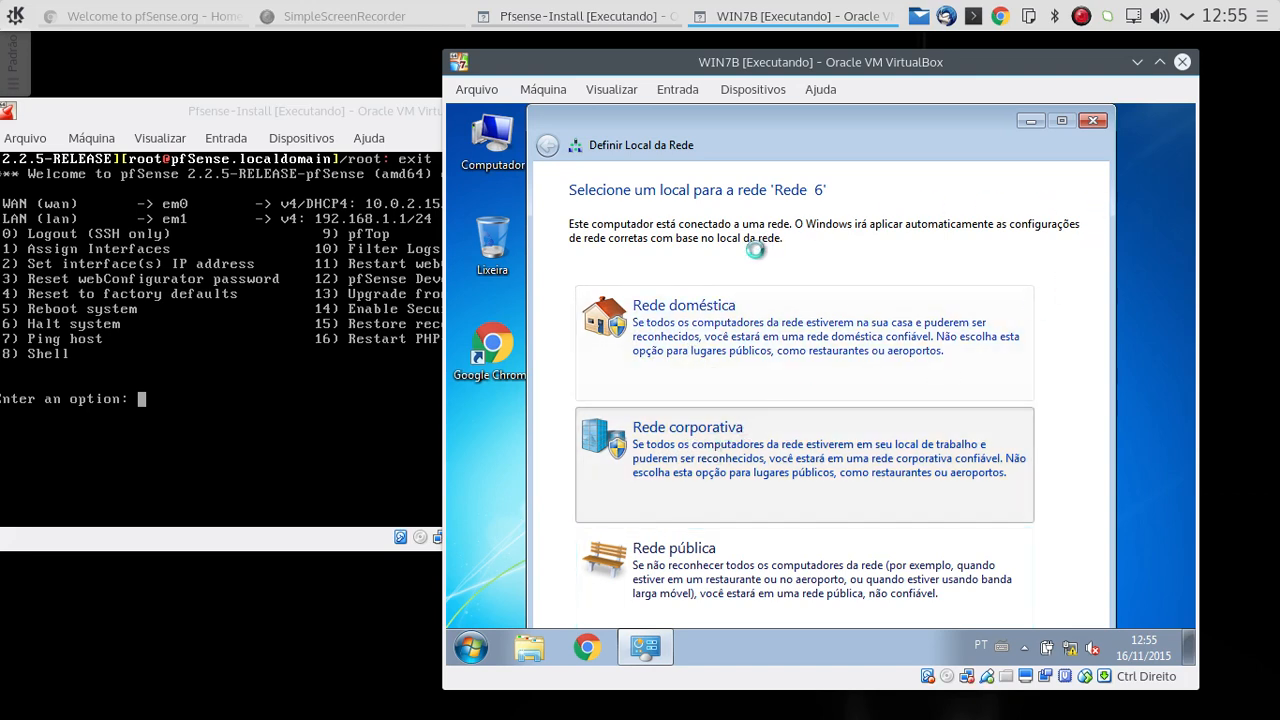
click(1094, 121)
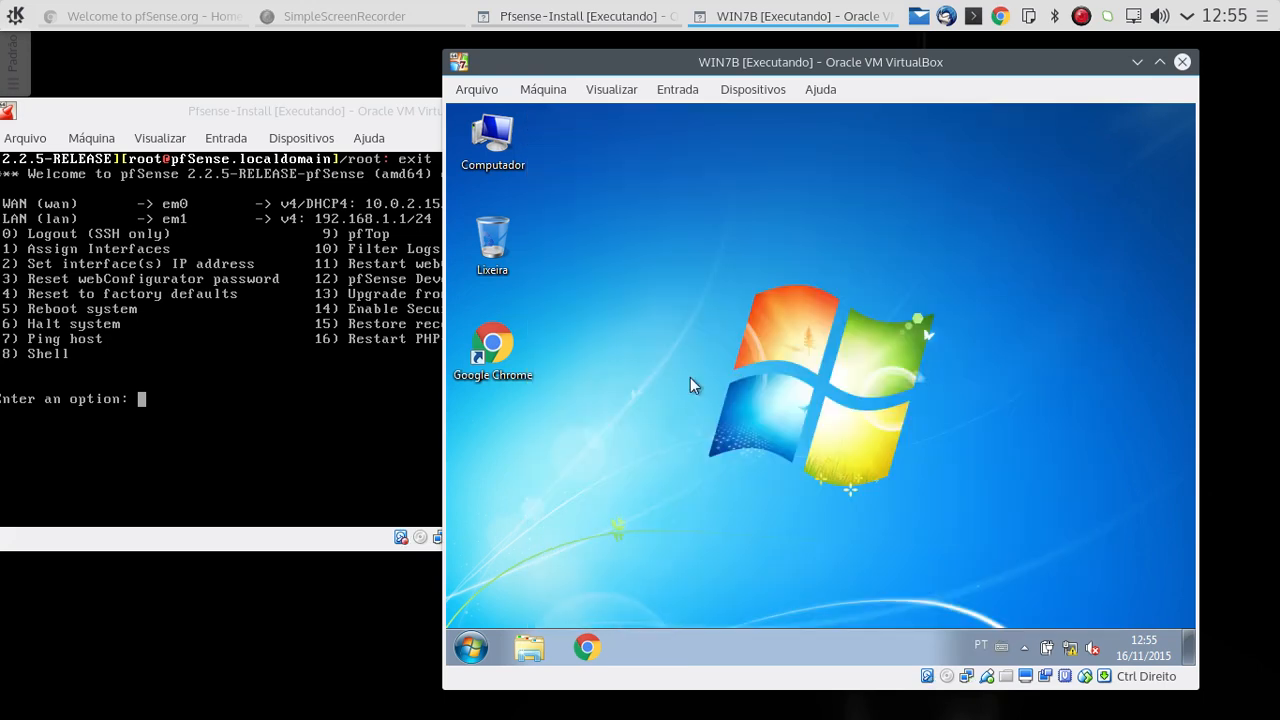
Step: Open the network connection details of the Conexão local adapter in Windows 7
right_click(1071, 650)
click(1060, 630)
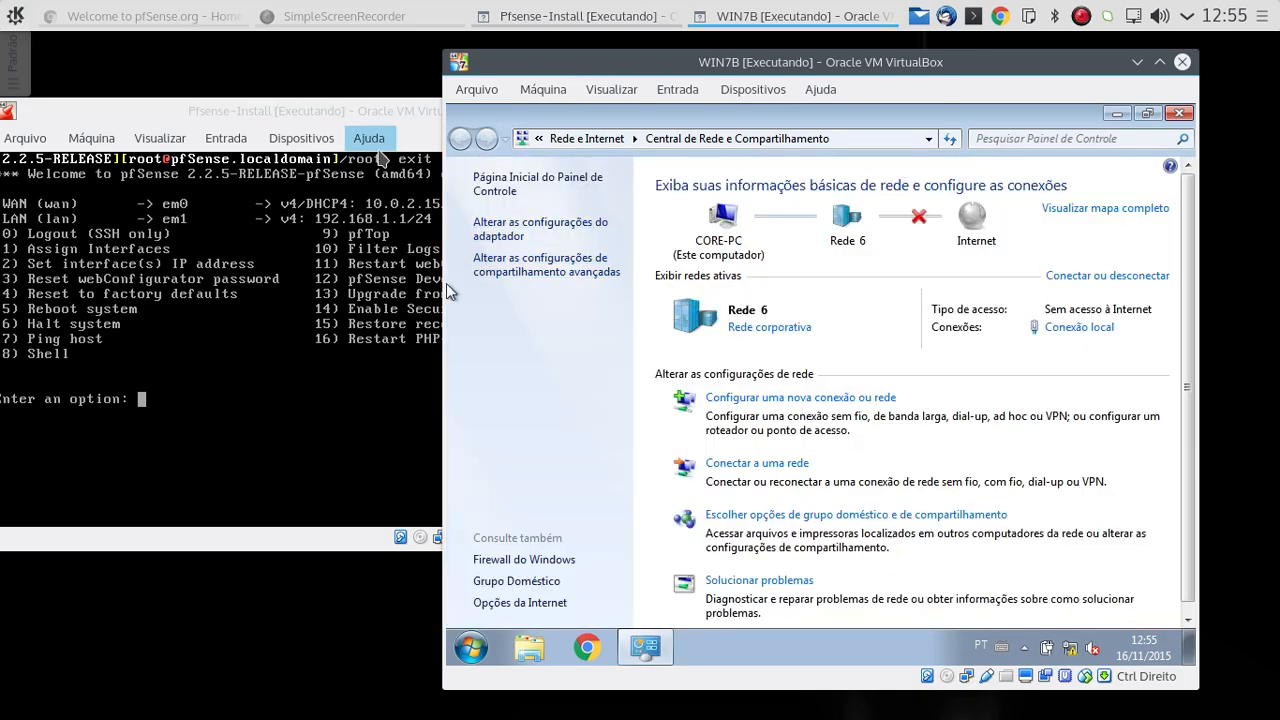
click(512, 229)
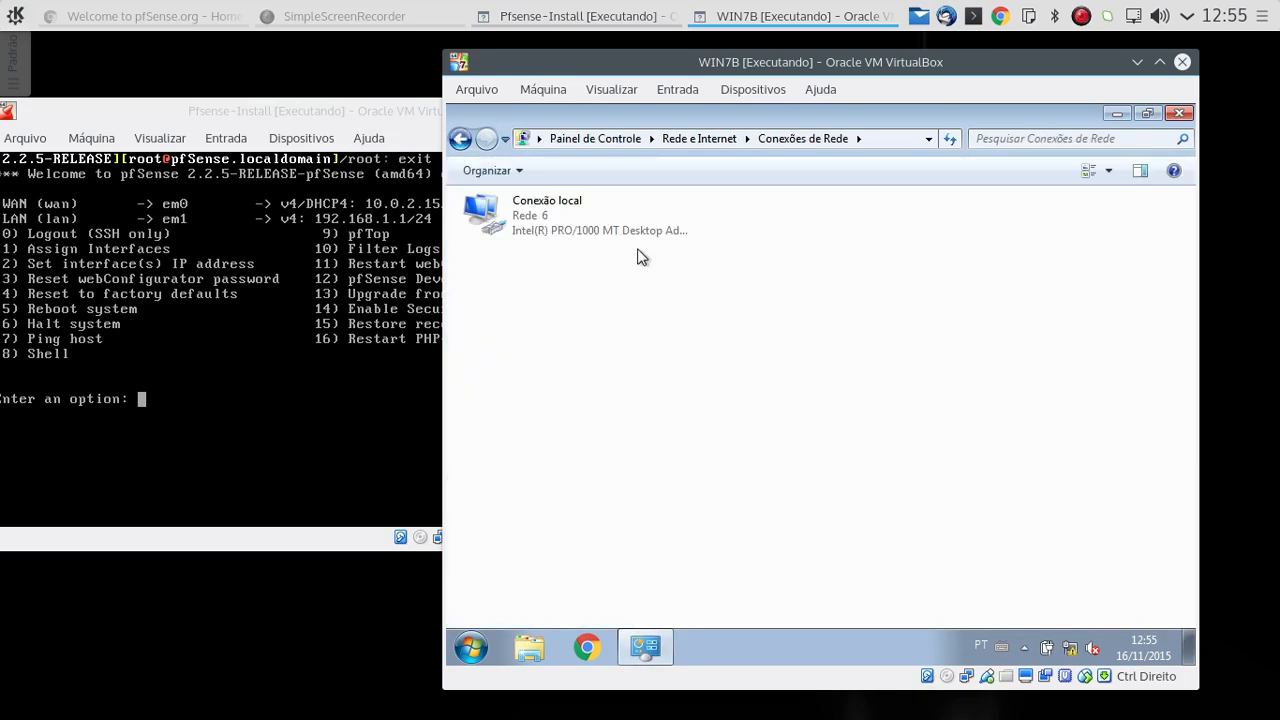
right_click(535, 218)
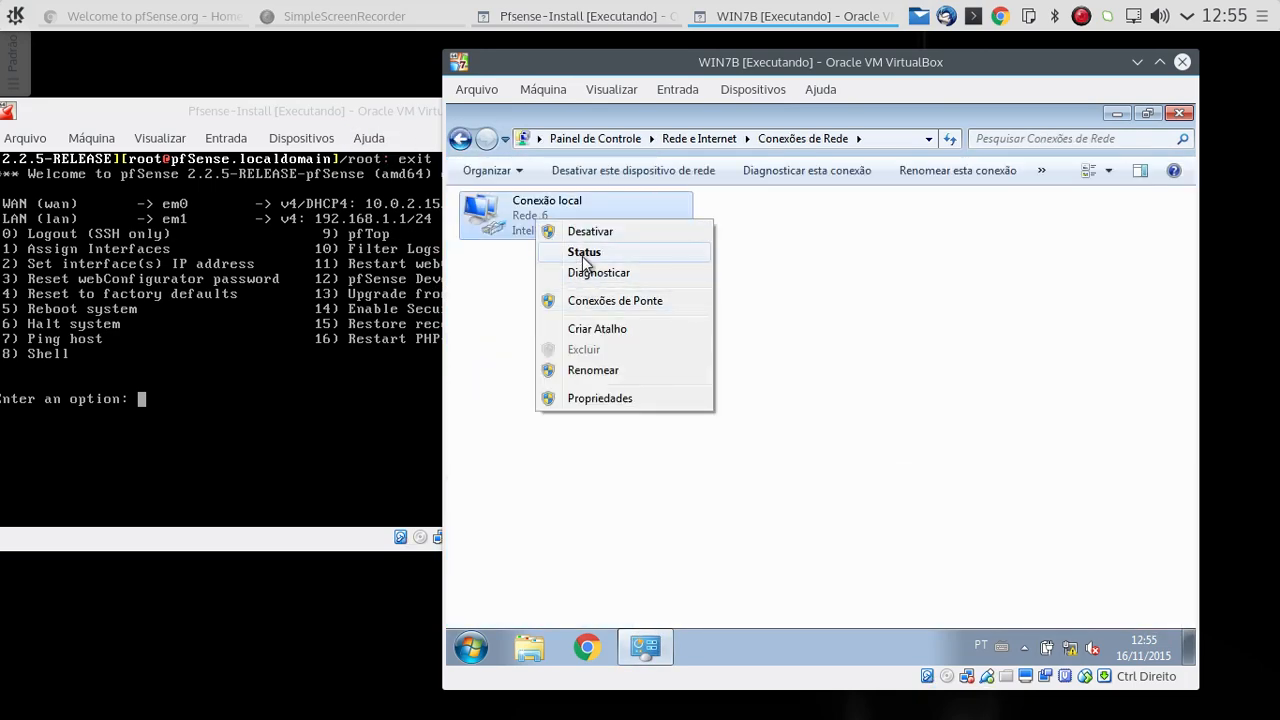
click(582, 253)
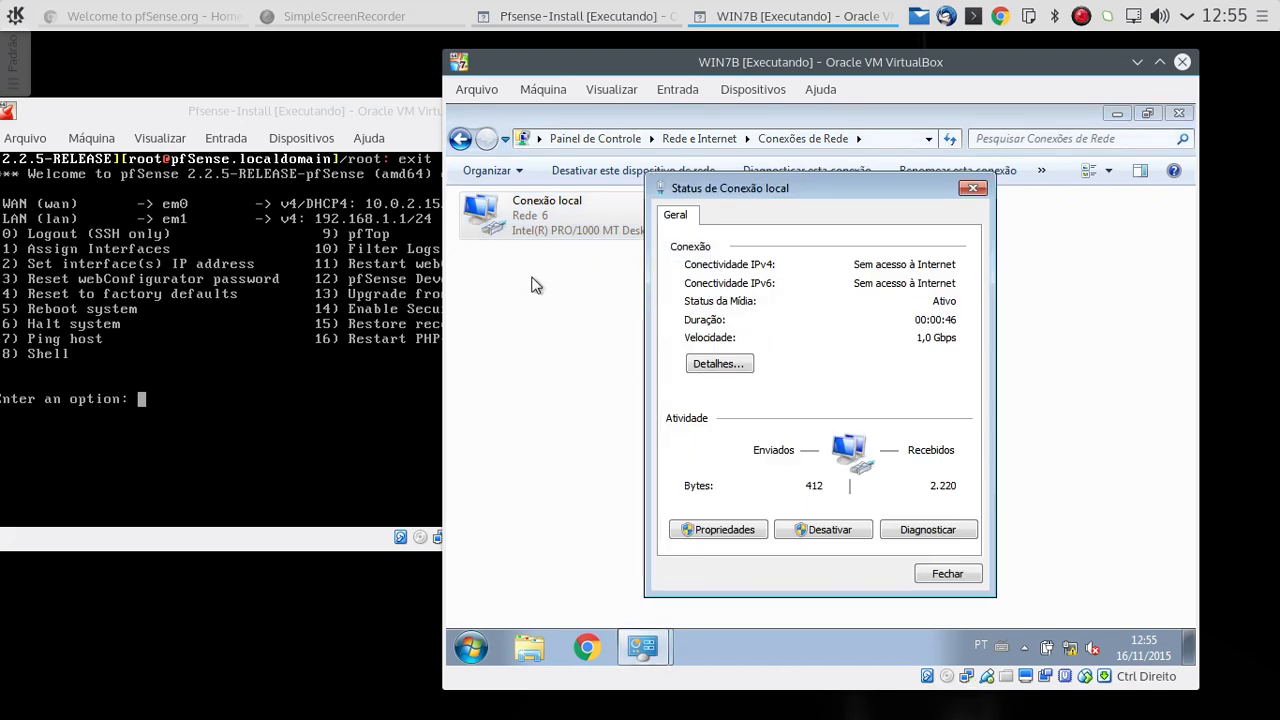
click(720, 365)
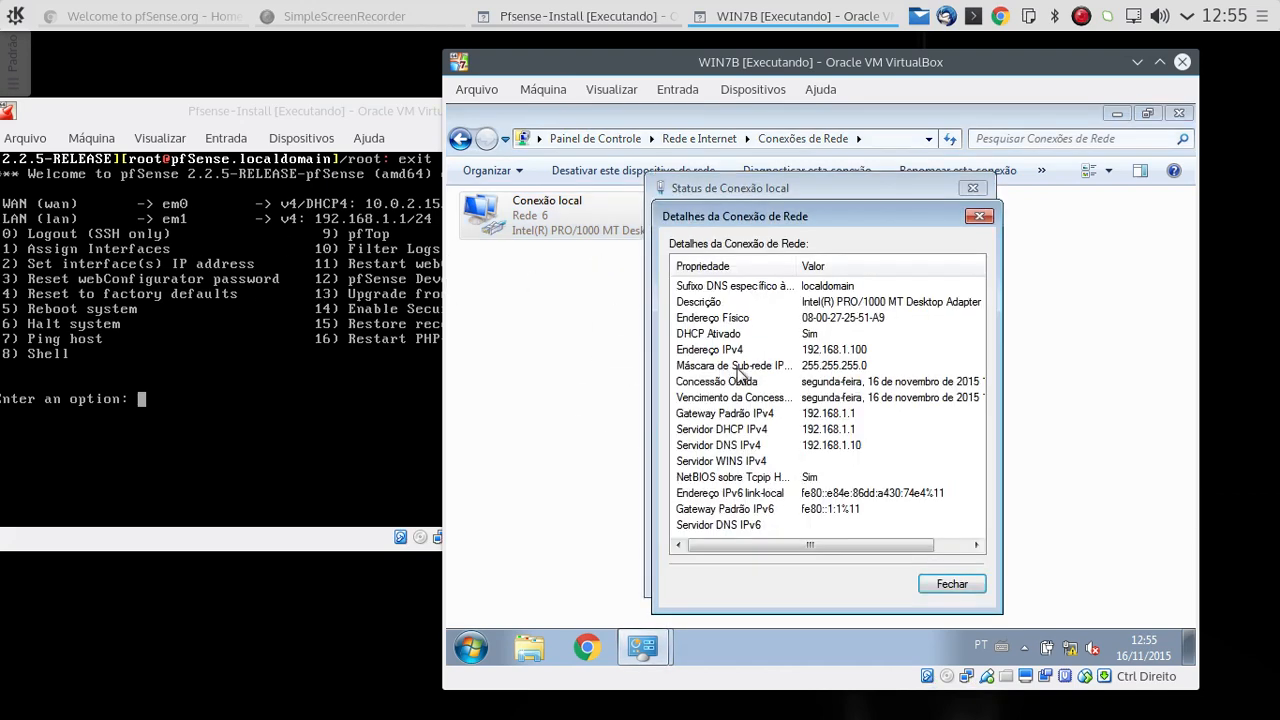
Step: Compare the Windows client's IPv4 address and default gateway with the pfSense LAN address, and close the network windows
click(853, 350)
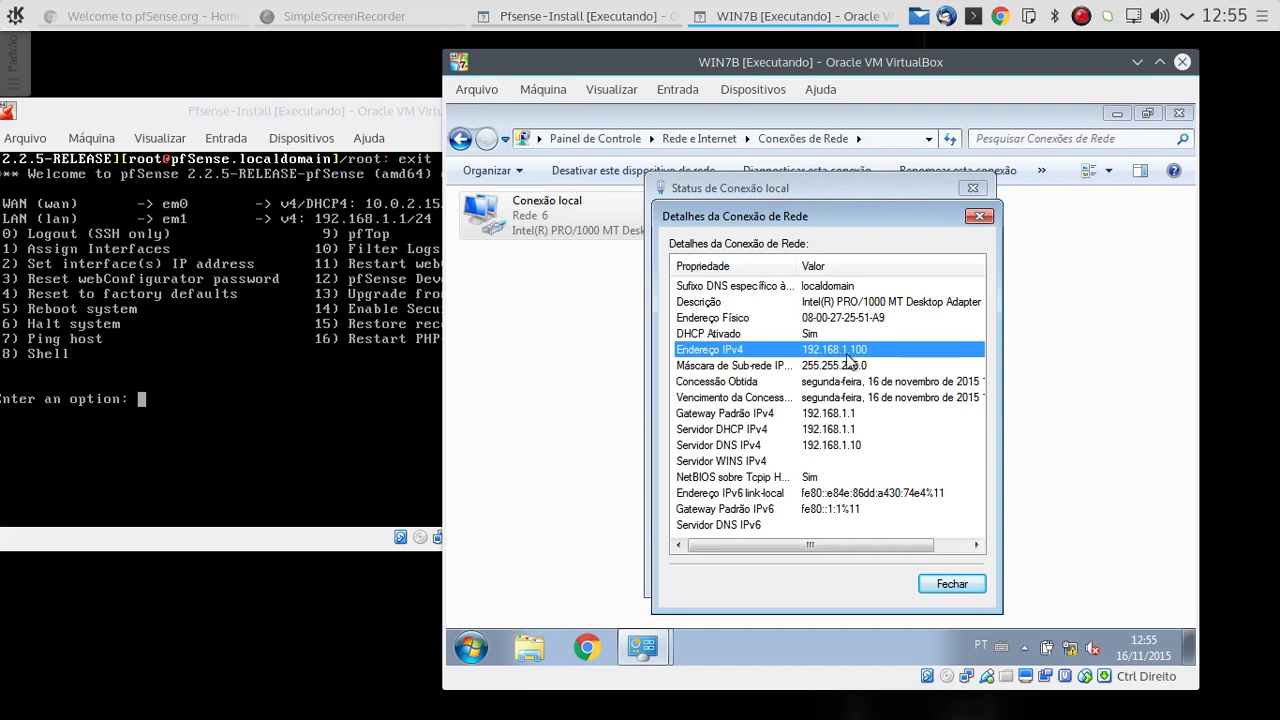
click(742, 420)
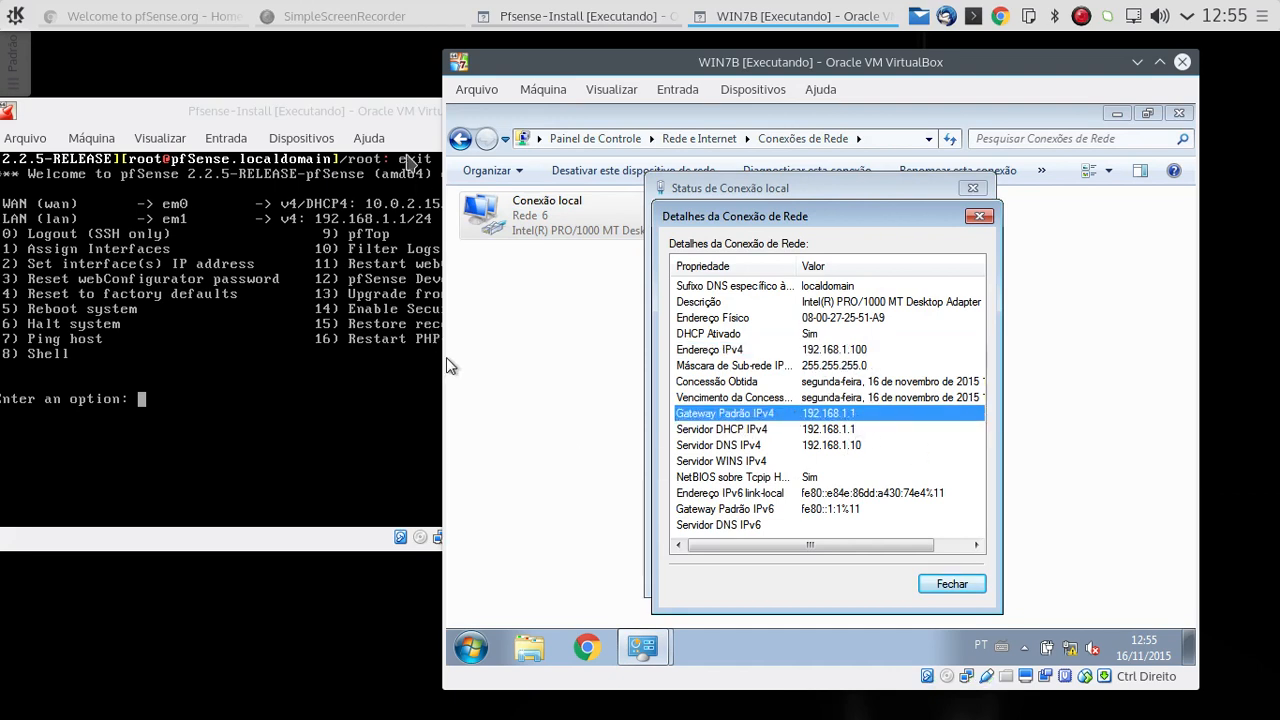
click(405, 154)
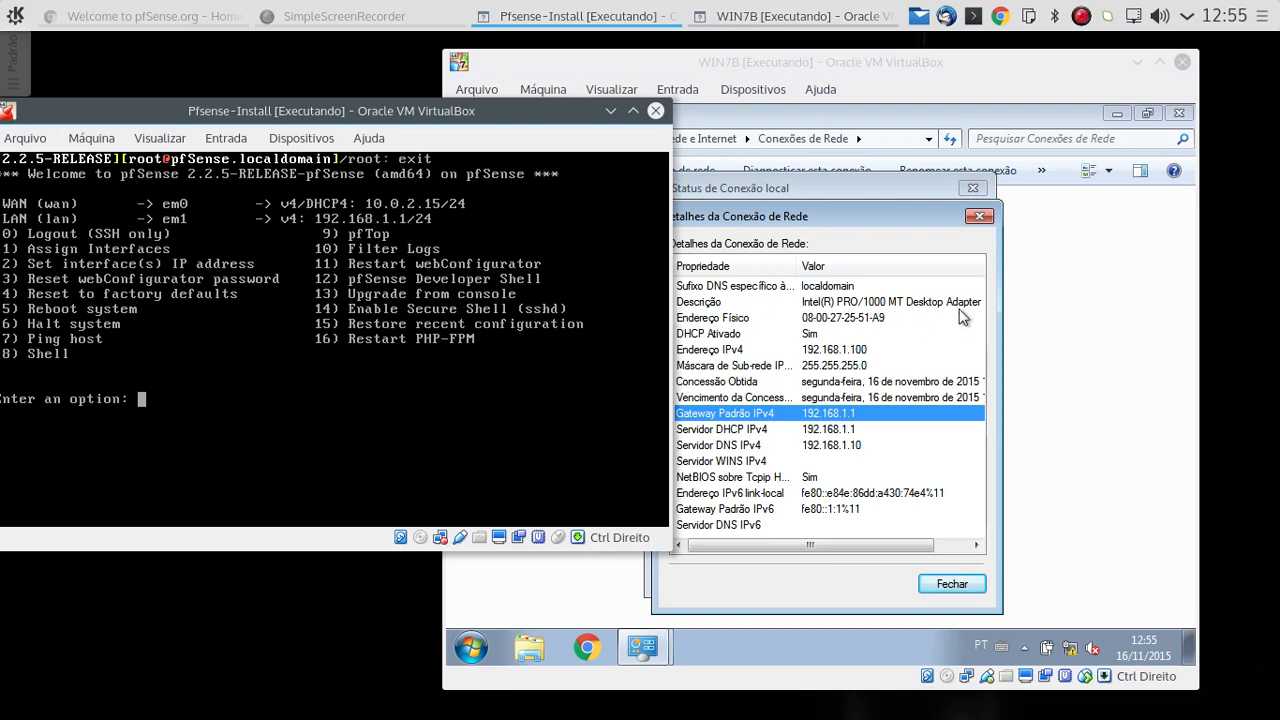
click(937, 223)
click(979, 216)
click(972, 188)
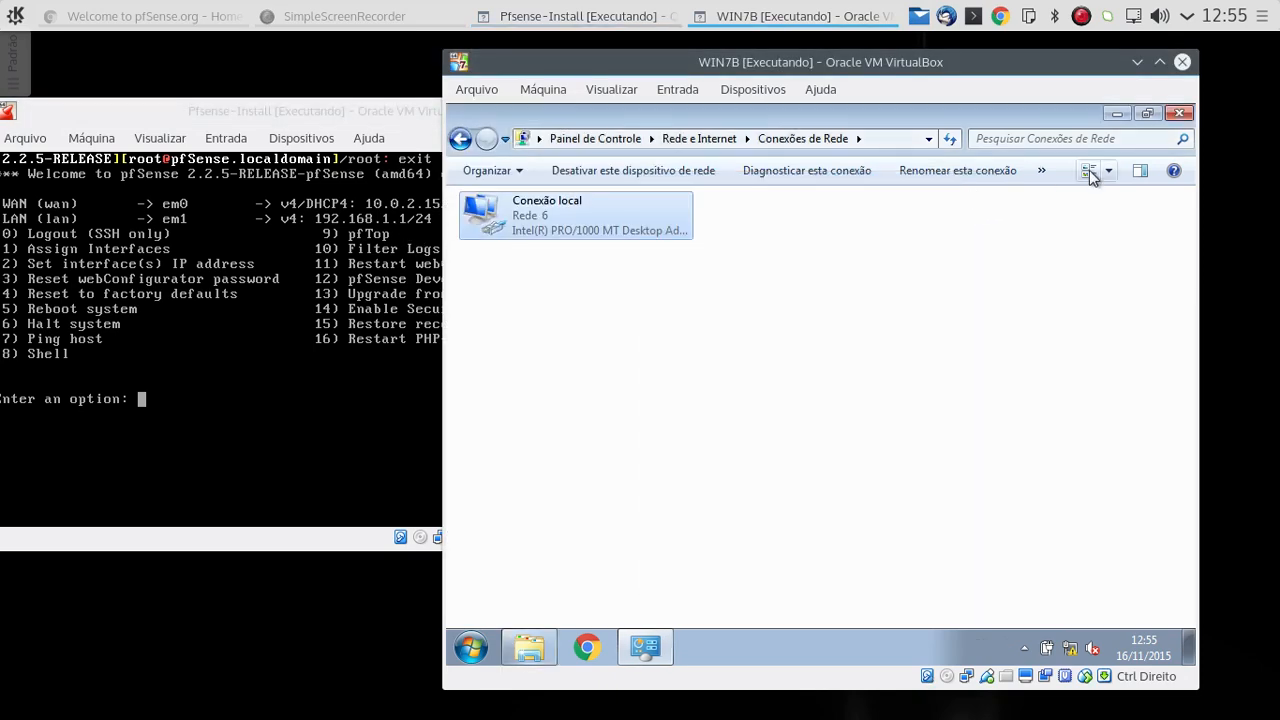
click(1179, 113)
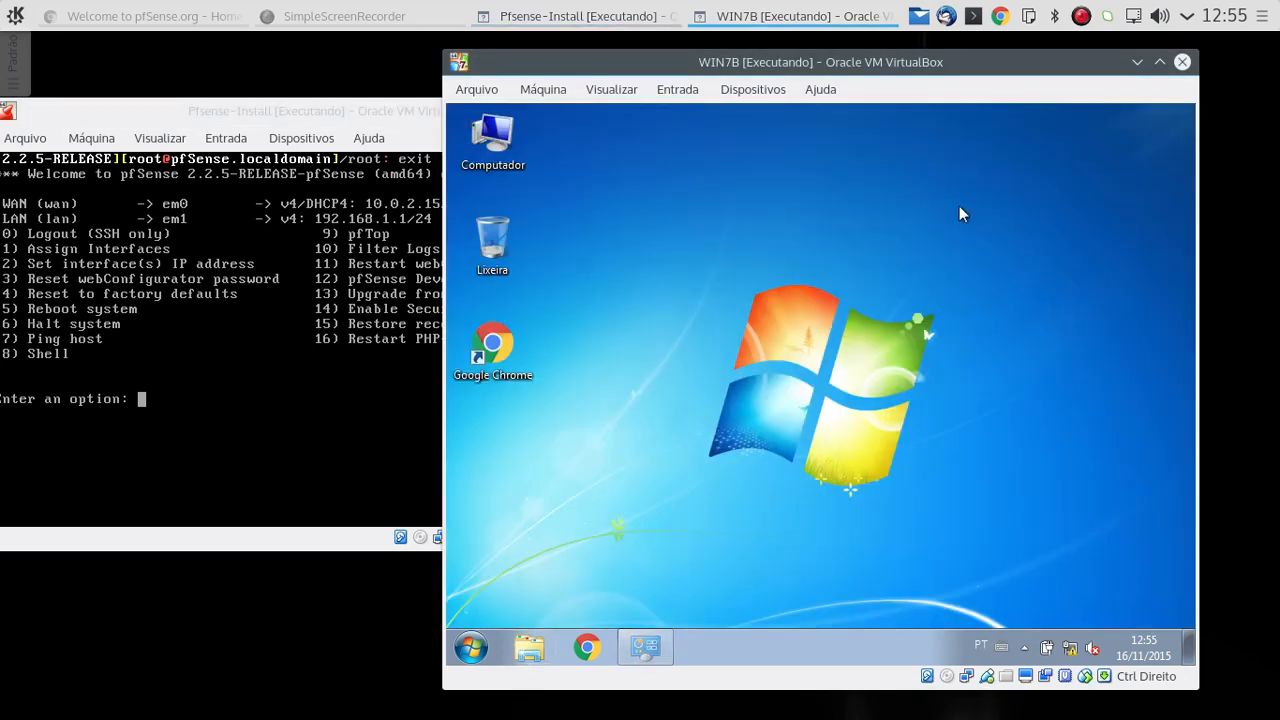
click(590, 646)
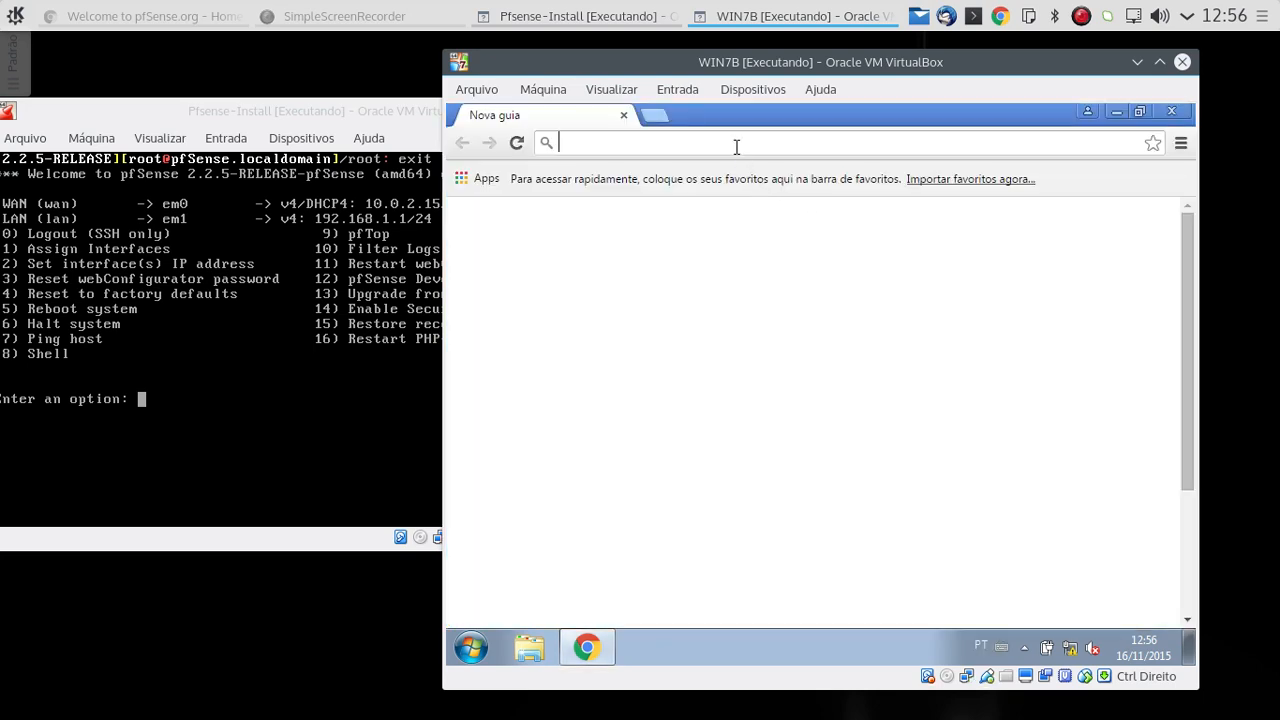
text(htt)
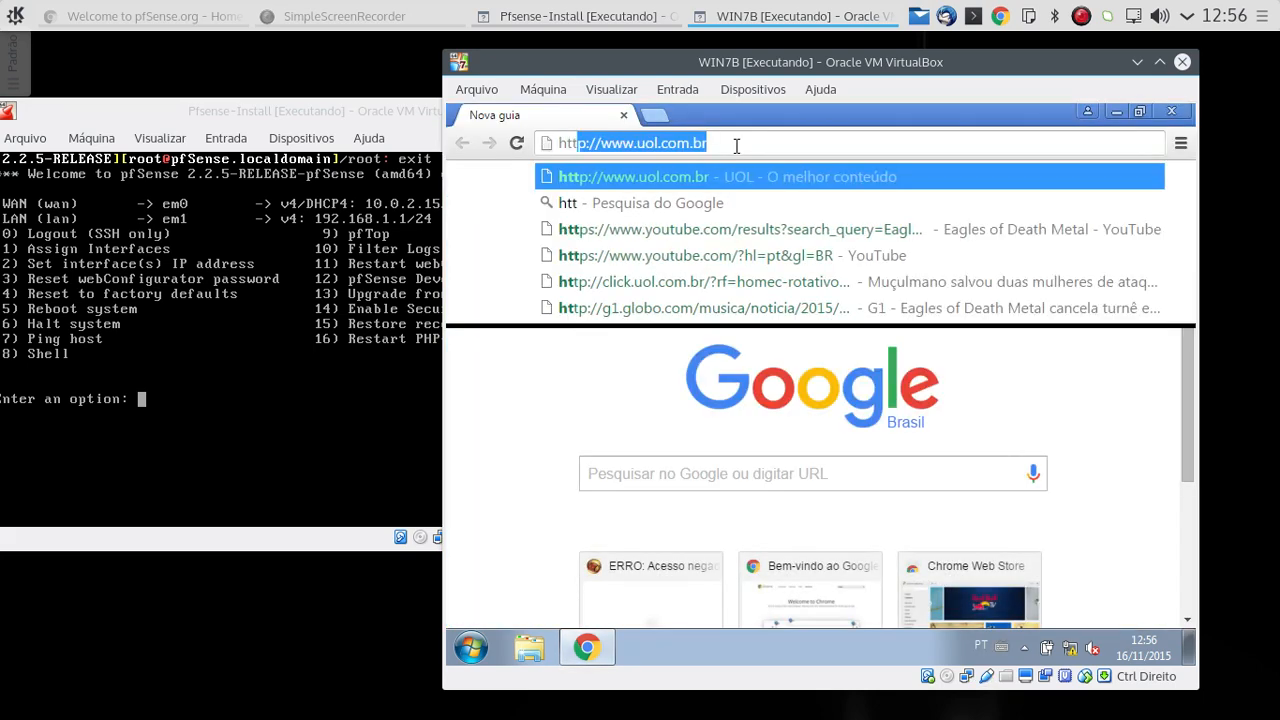
text(ps://)
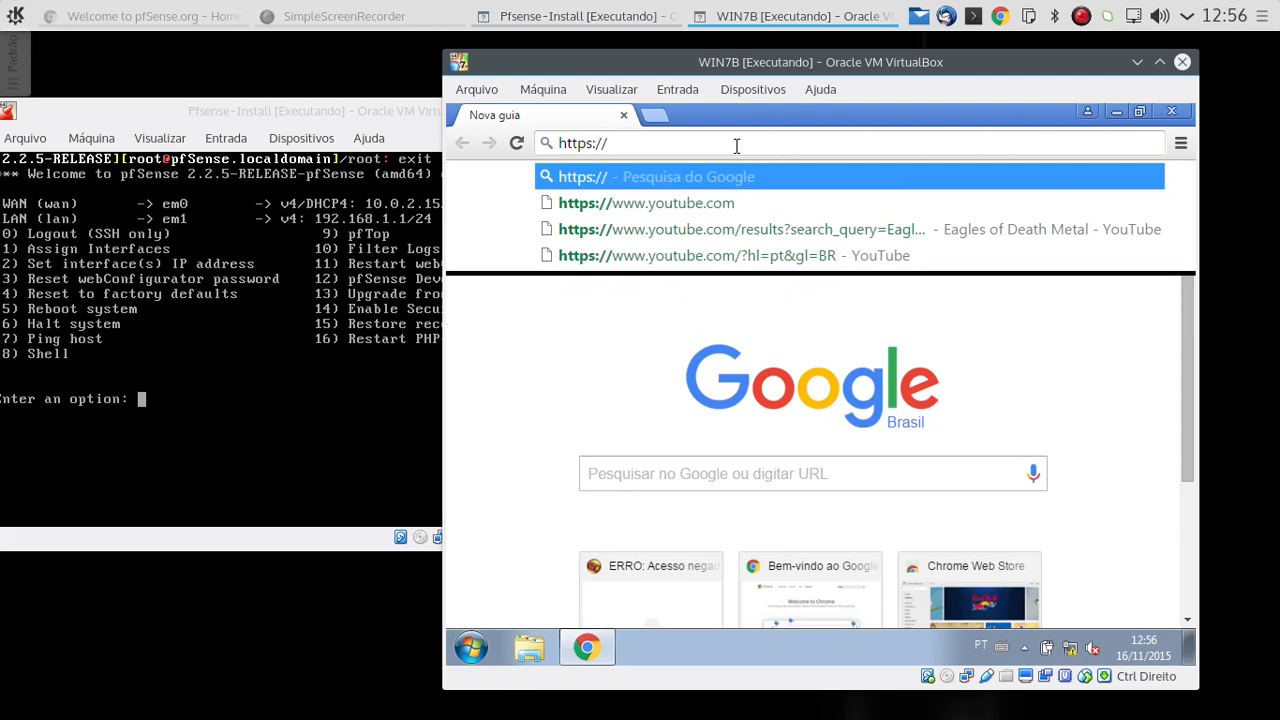
text(192.168.)
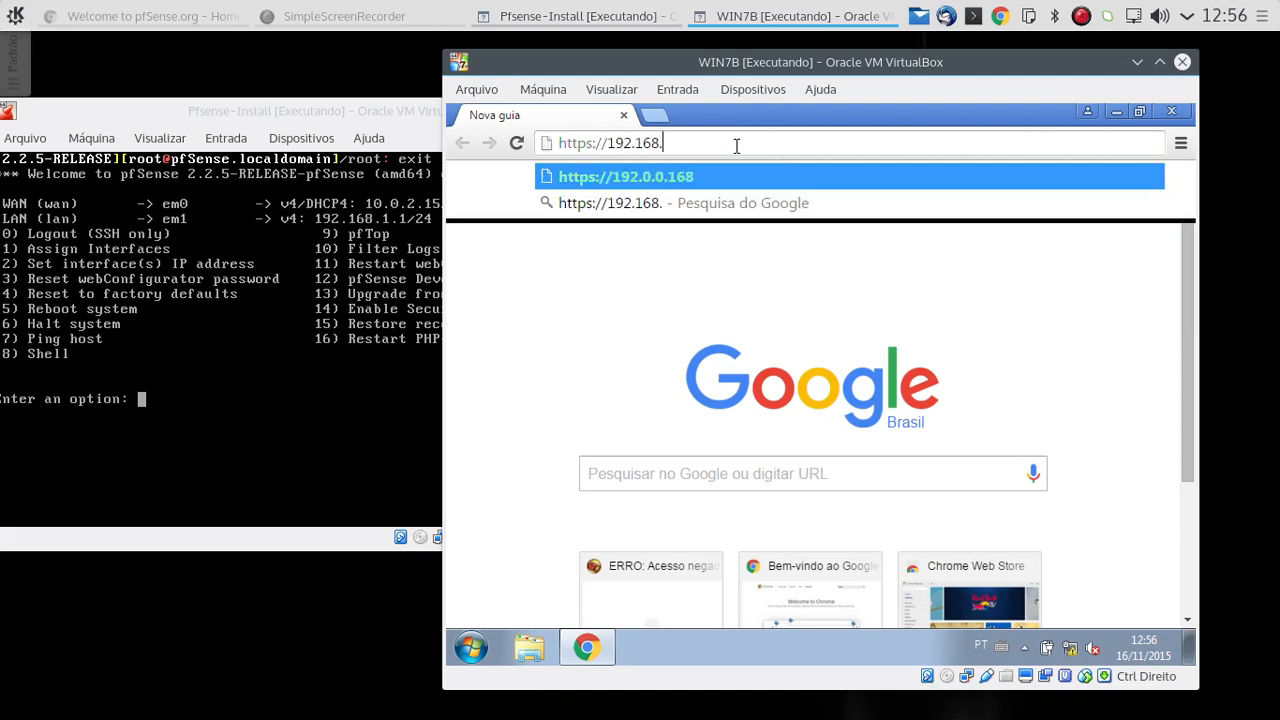
text(1.1)
key(Return)
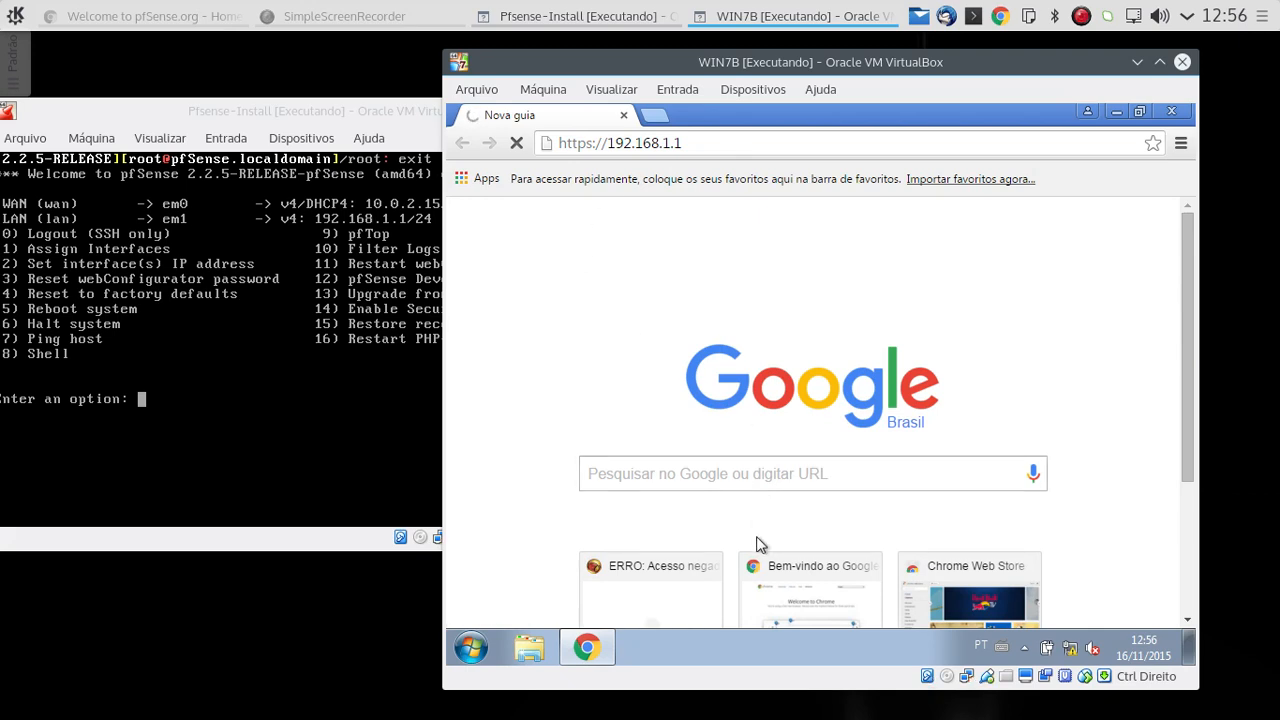
Step: Turn off the LAN proxy server in the system proxy settings opened from Chrome's advanced settings
click(1180, 145)
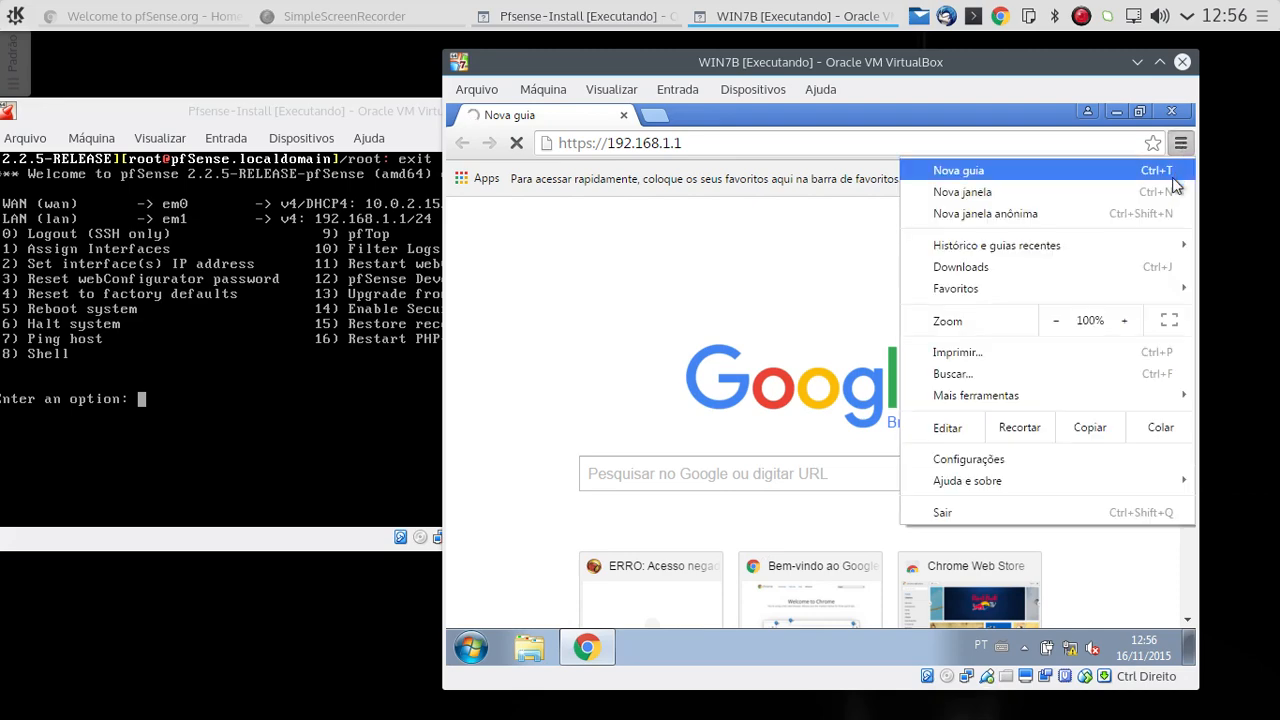
click(979, 461)
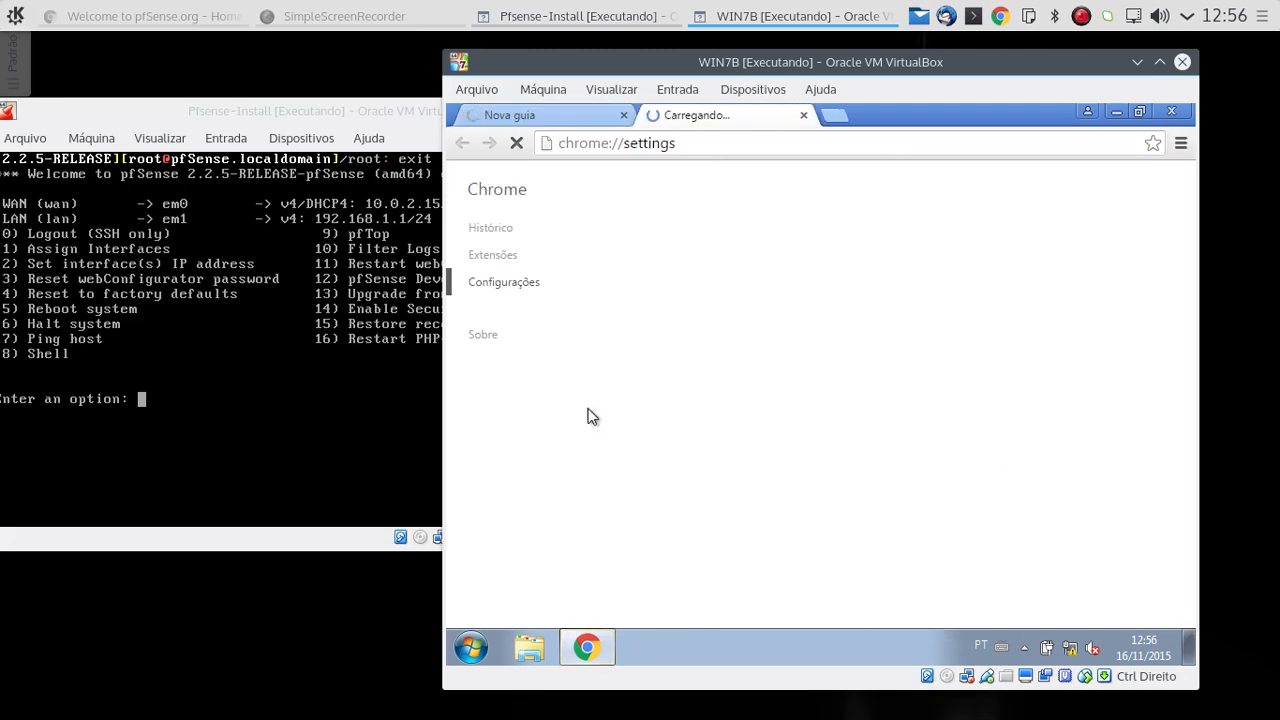
scroll(612, 452, down, 1)
scroll(616, 500, down, 3)
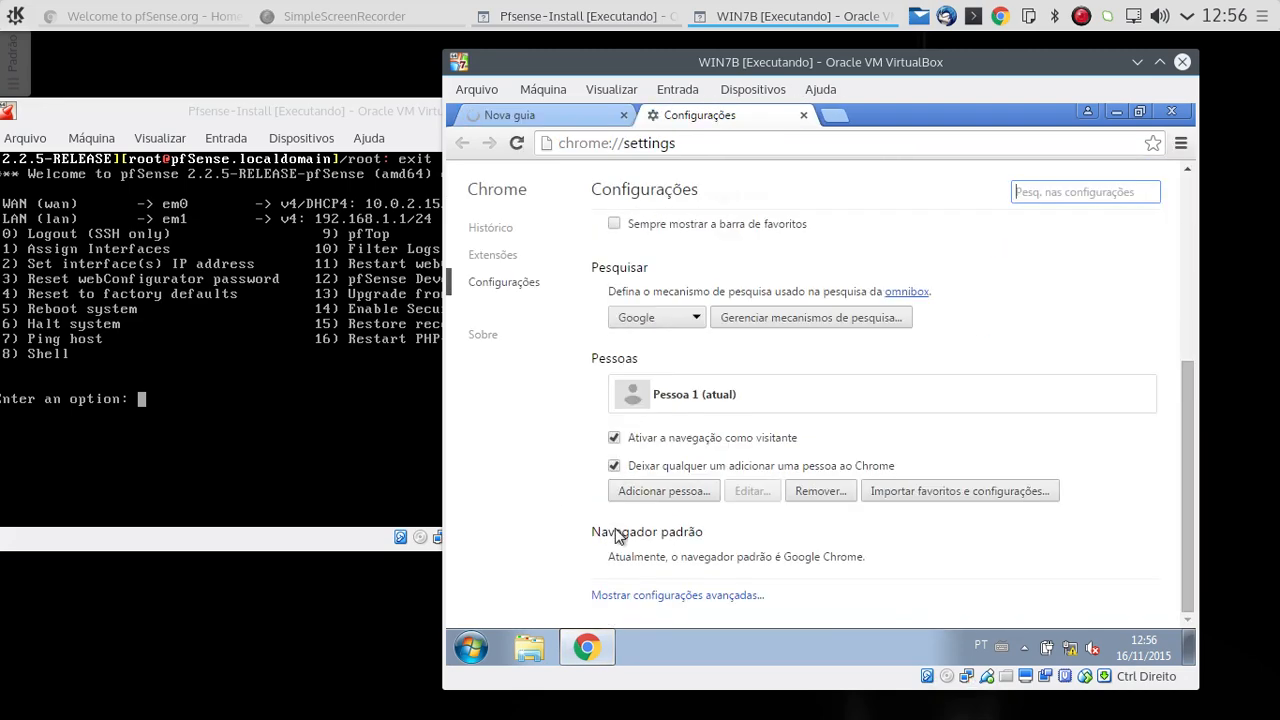
click(663, 597)
scroll(781, 451, down, 3)
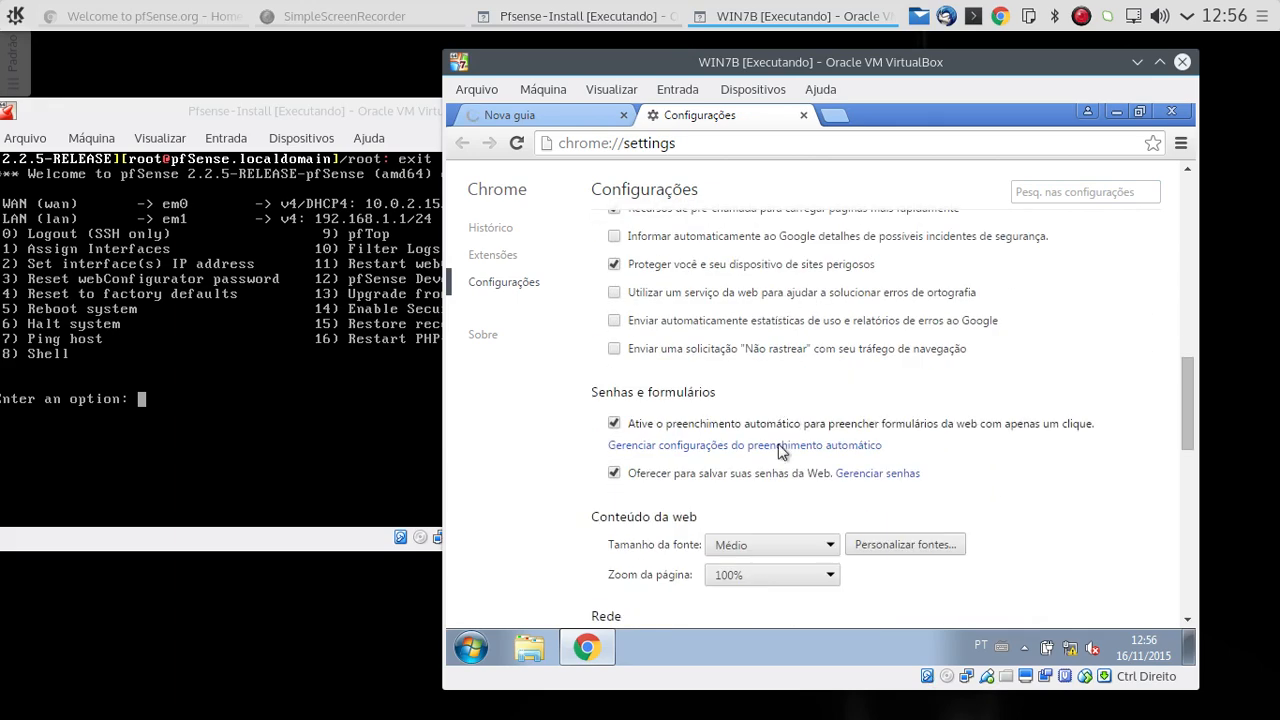
scroll(760, 480, down, 1)
click(686, 588)
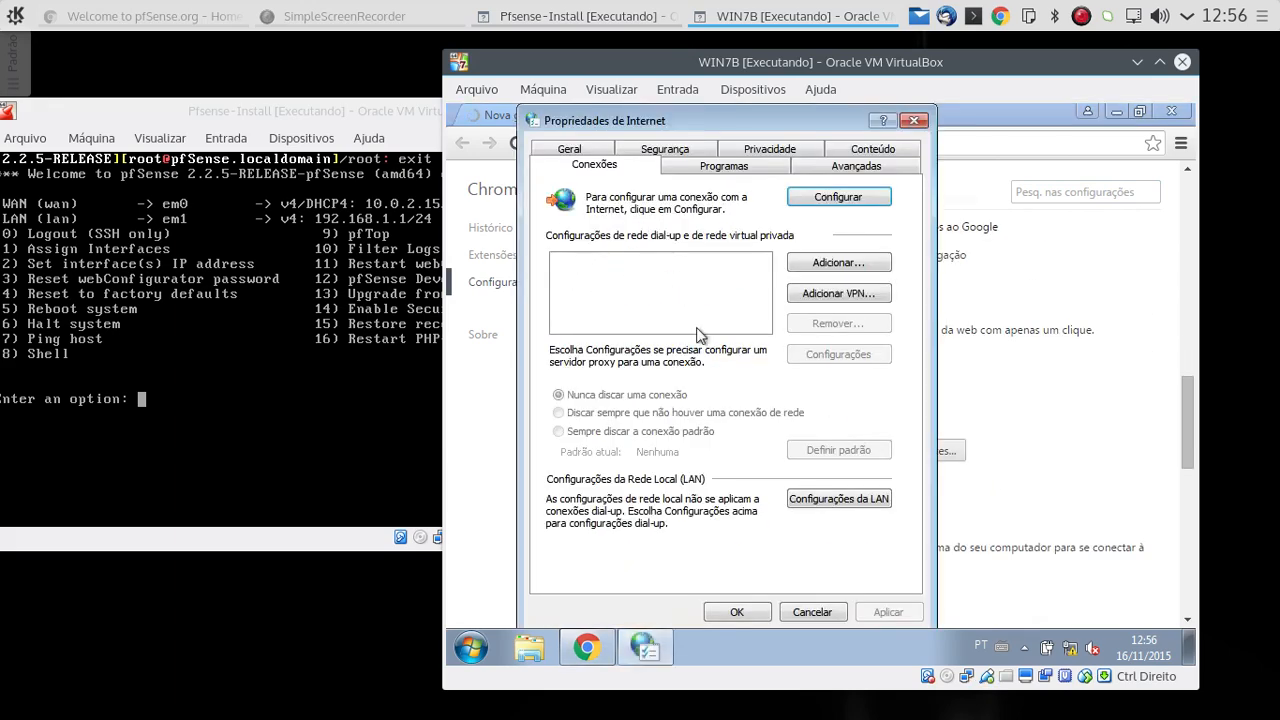
click(846, 496)
click(586, 340)
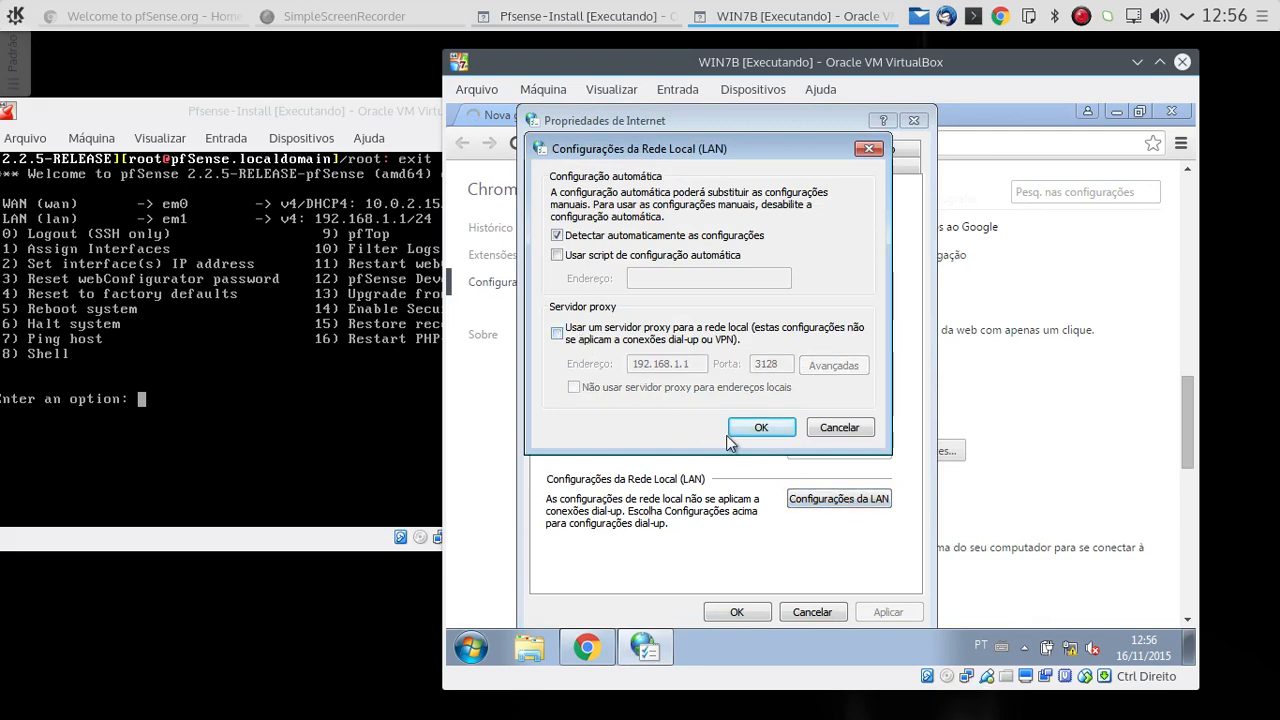
click(755, 427)
click(745, 608)
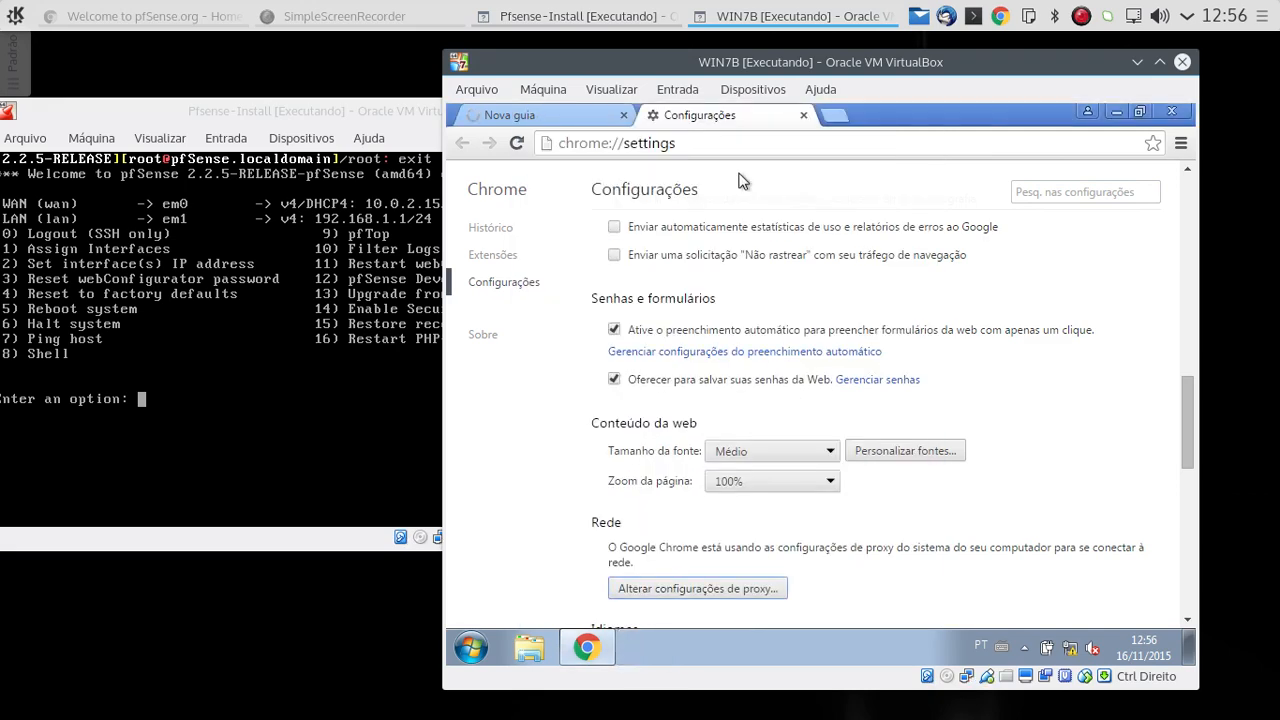
click(803, 116)
click(788, 143)
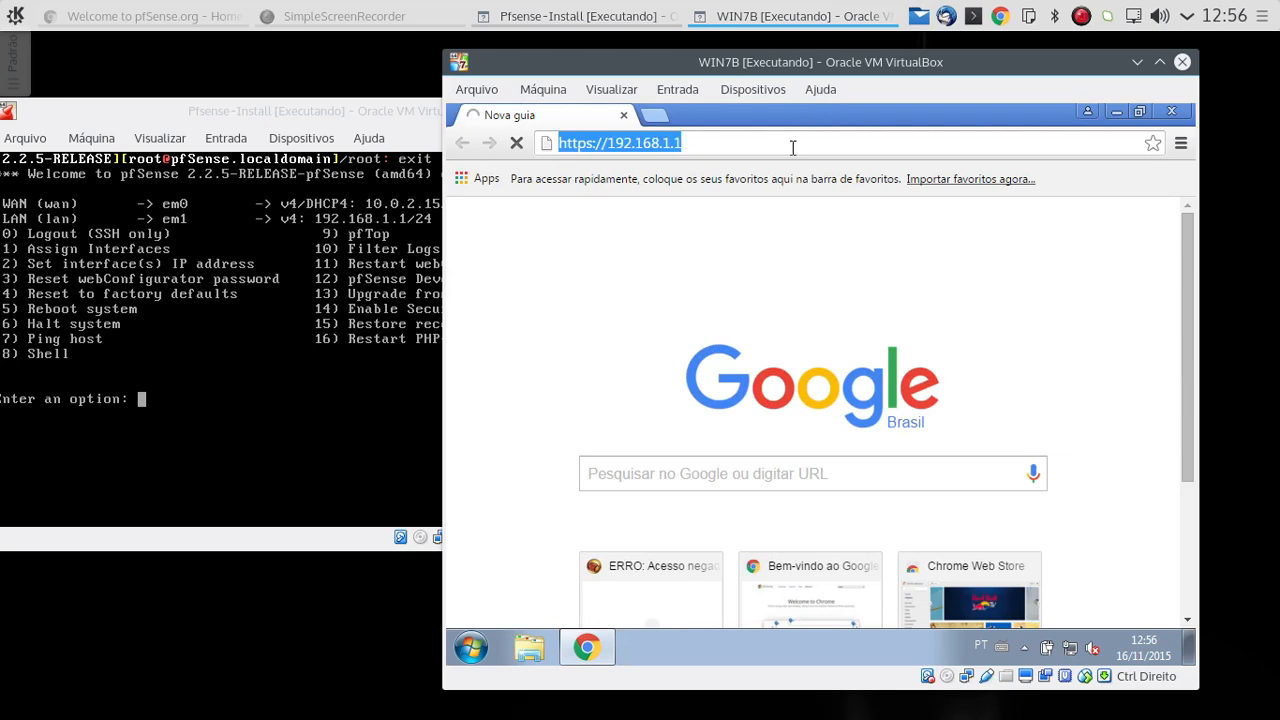
key(Return)
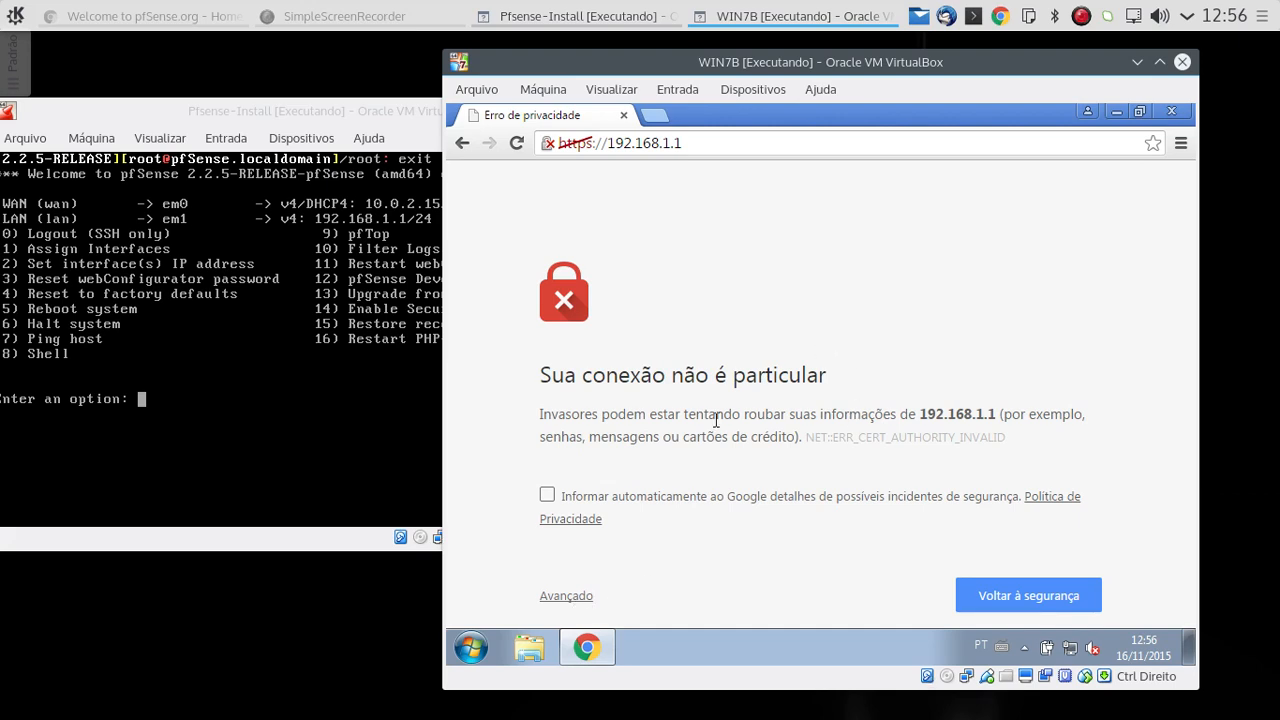
drag(697, 146, 558, 143)
click(840, 242)
click(575, 597)
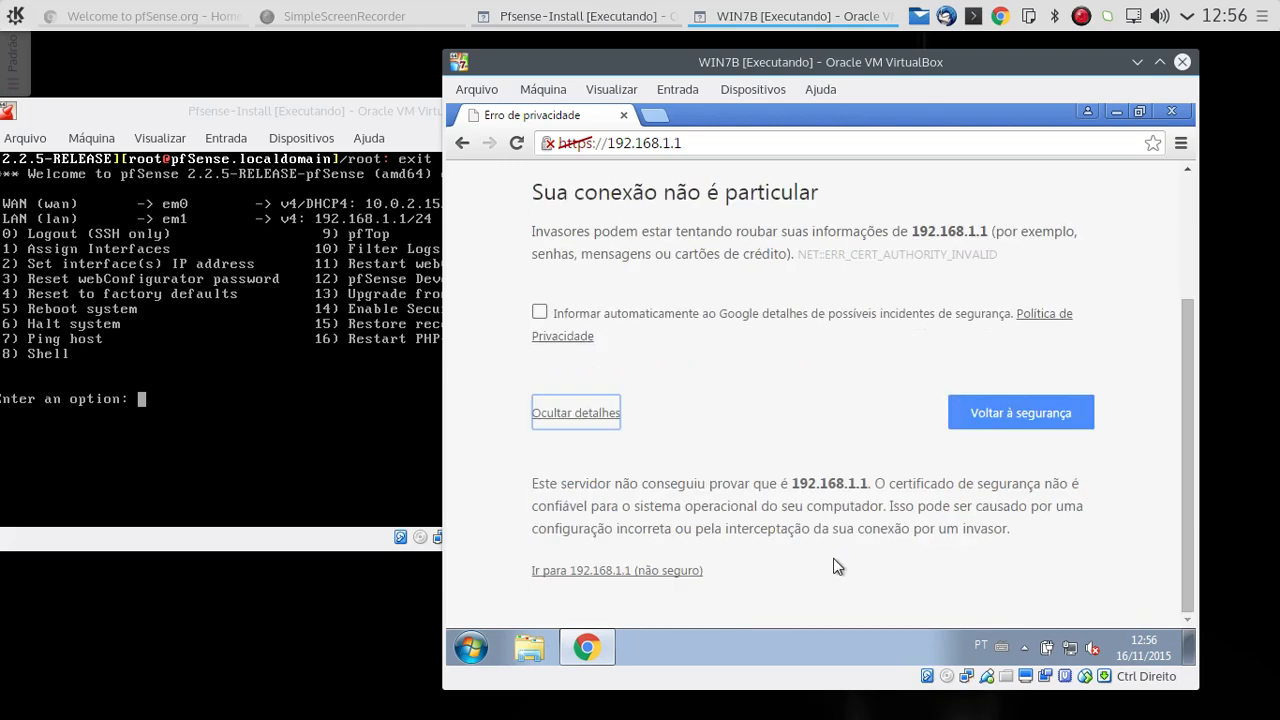
click(644, 573)
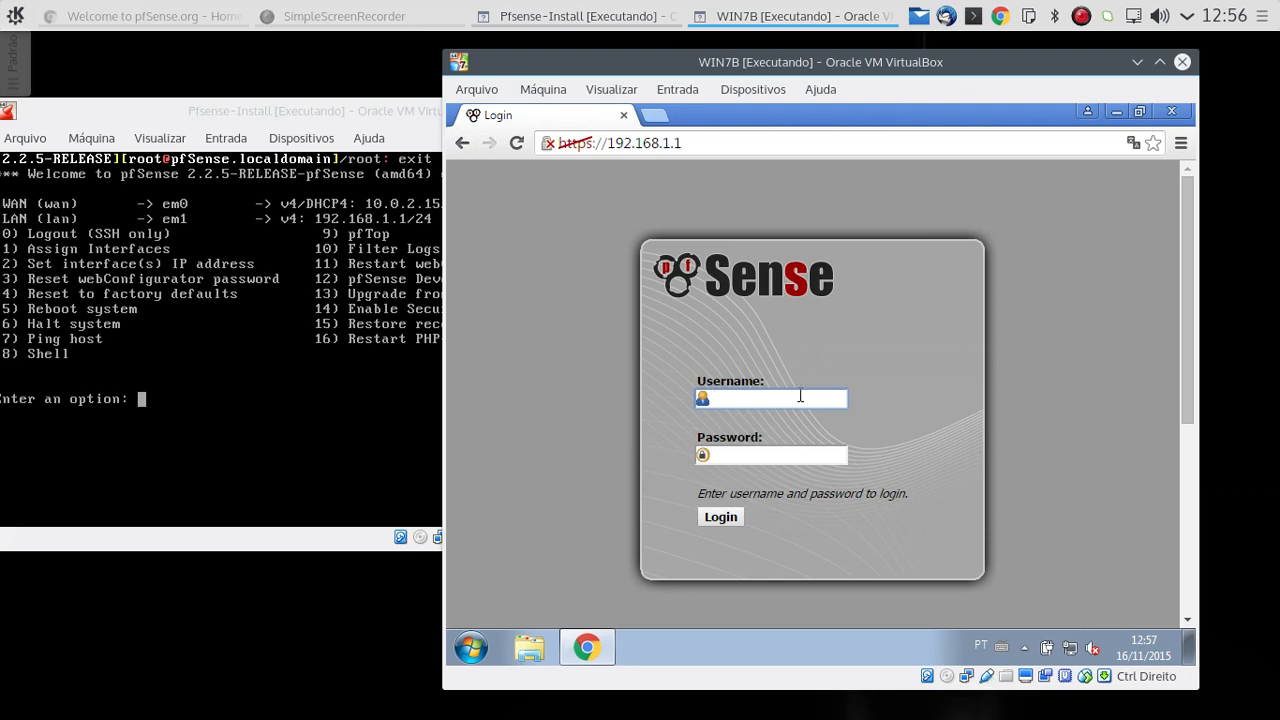
key(Tab)
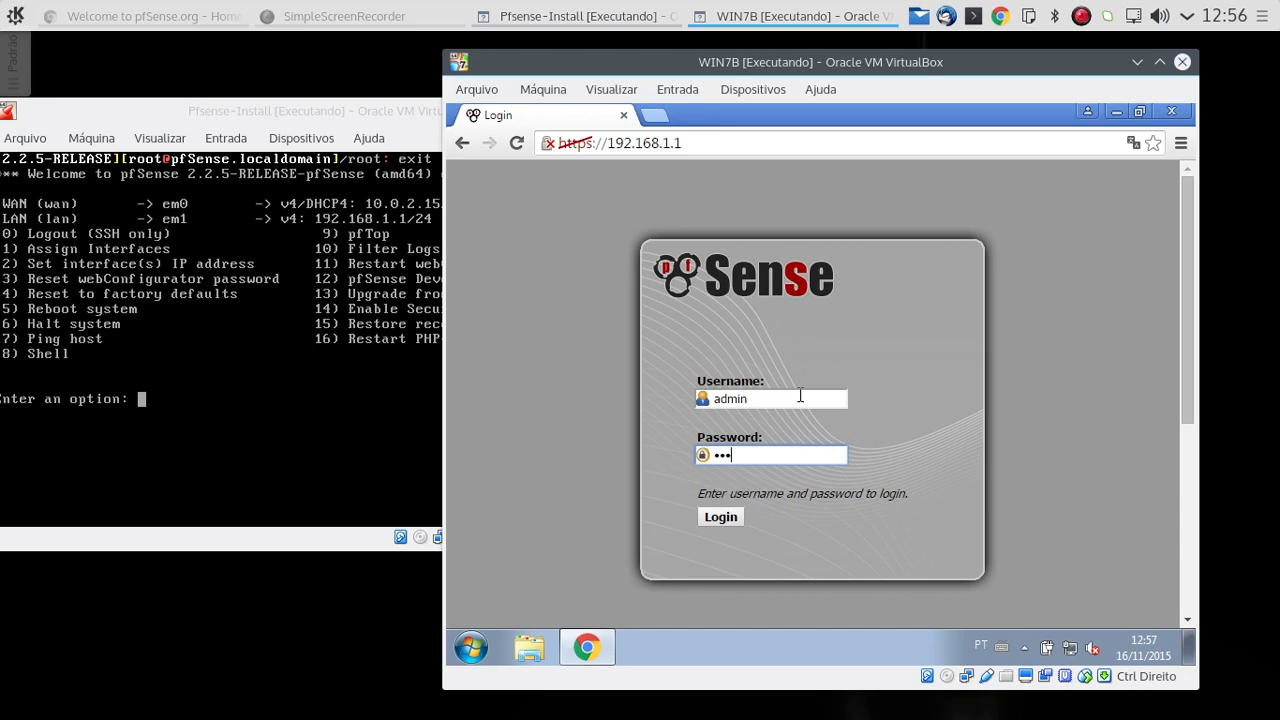
key(Return)
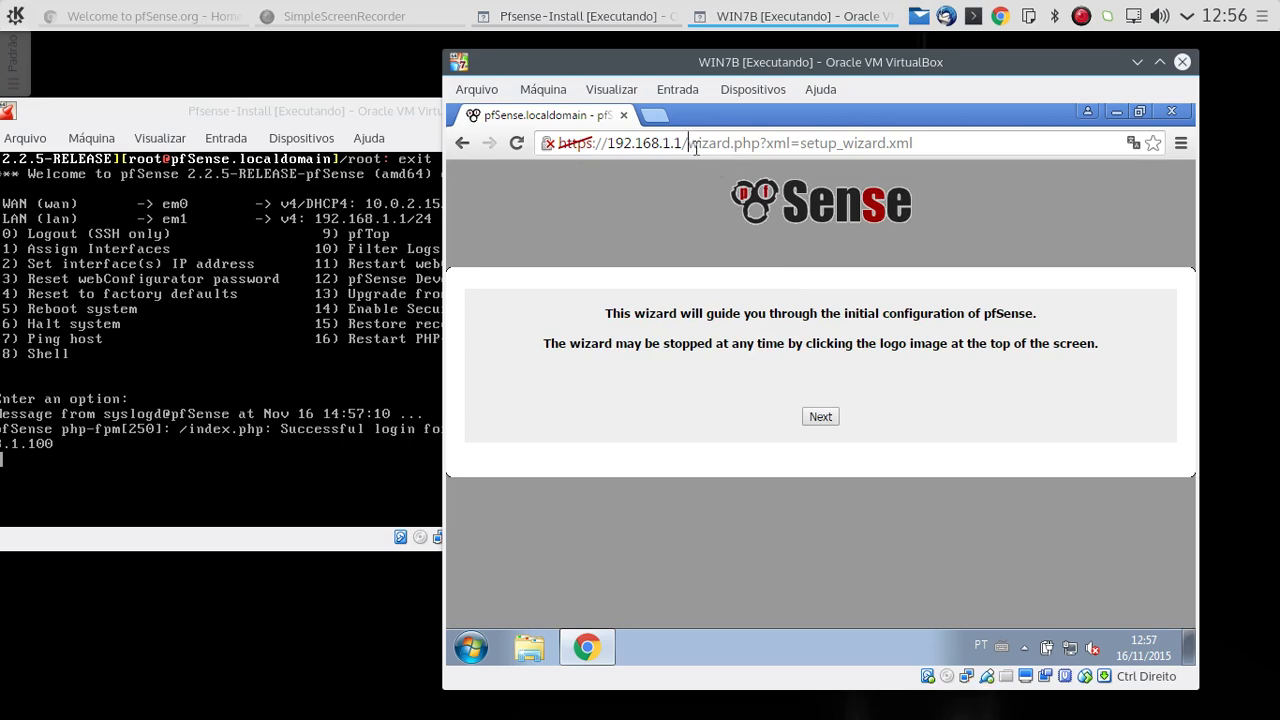
drag(696, 147, 1006, 160)
key(BackSpace)
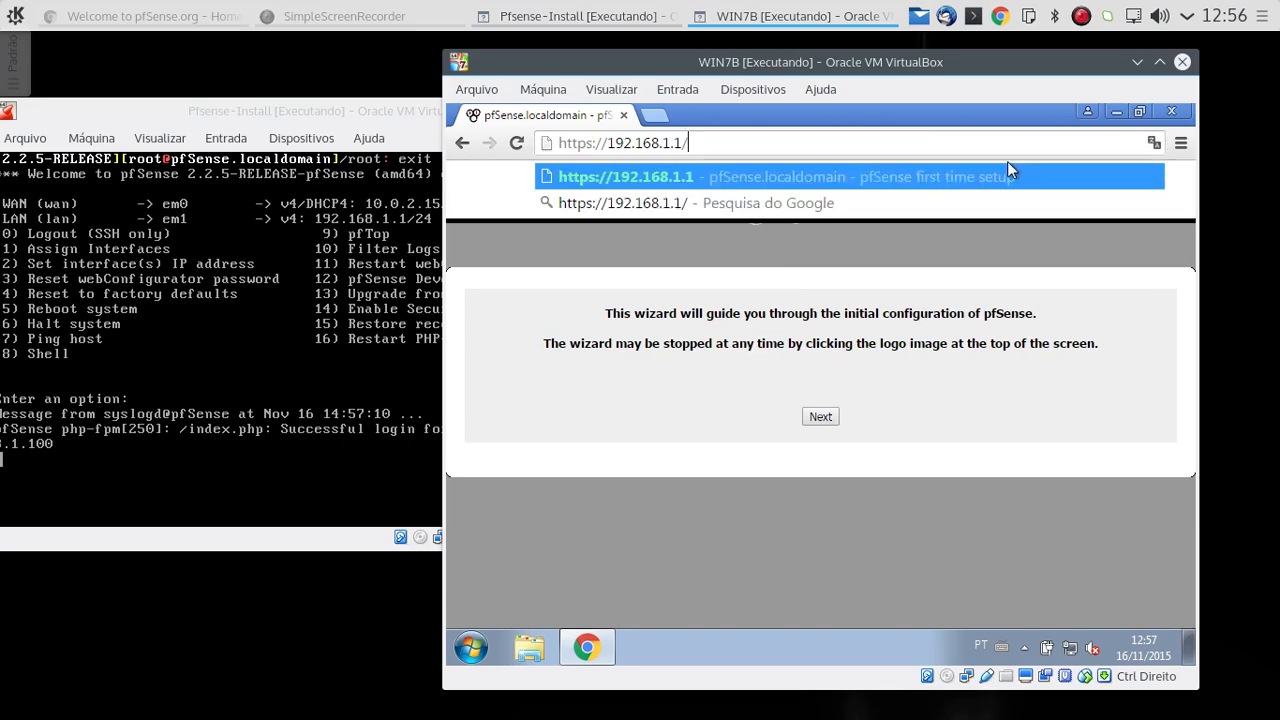
key(Return)
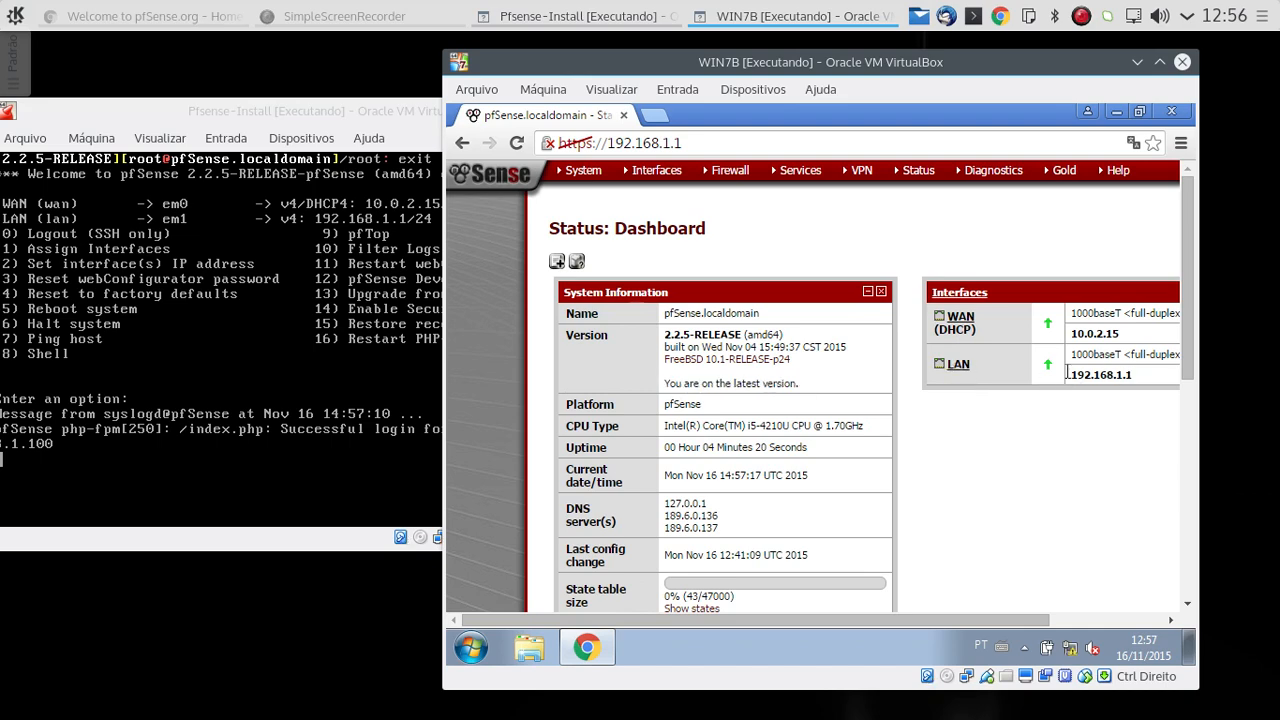
Step: Review the LAN interface's configuration page, including its IPv4 address, and return to the pfSense dashboard
click(958, 365)
scroll(878, 434, down, 15)
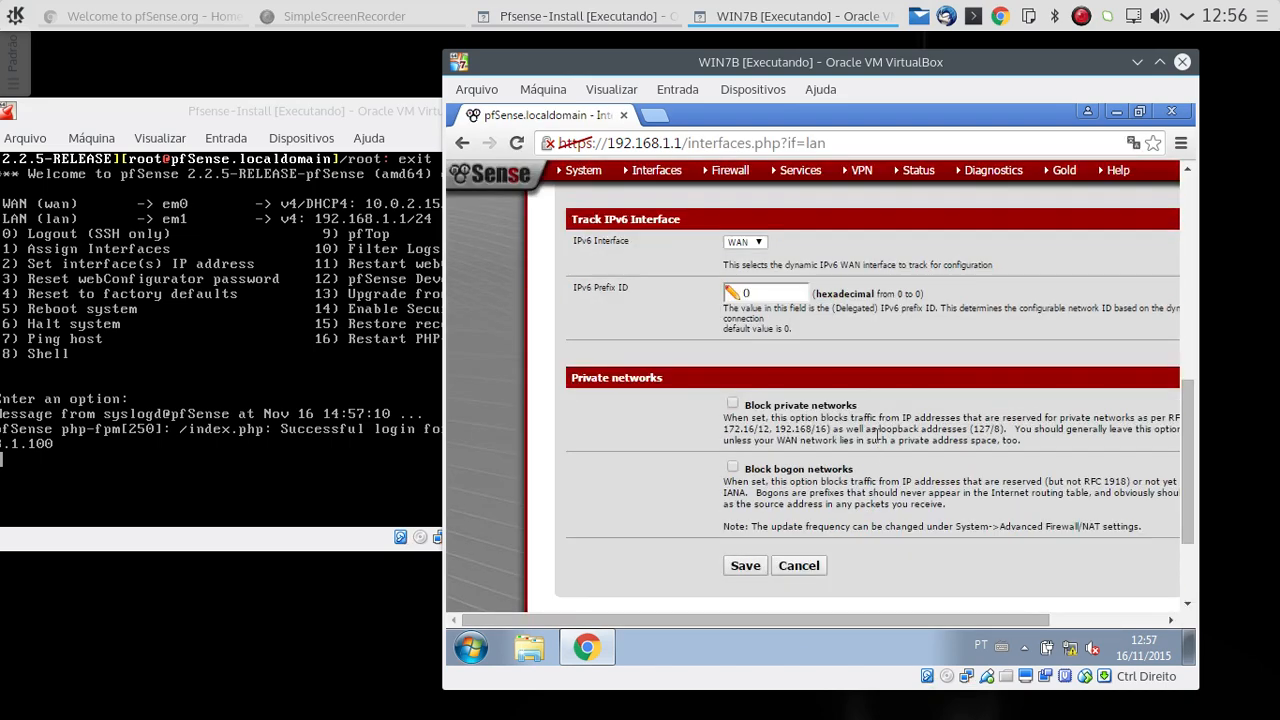
scroll(820, 343, up, 3)
drag(834, 400, 695, 390)
scroll(695, 390, up, 5)
click(488, 182)
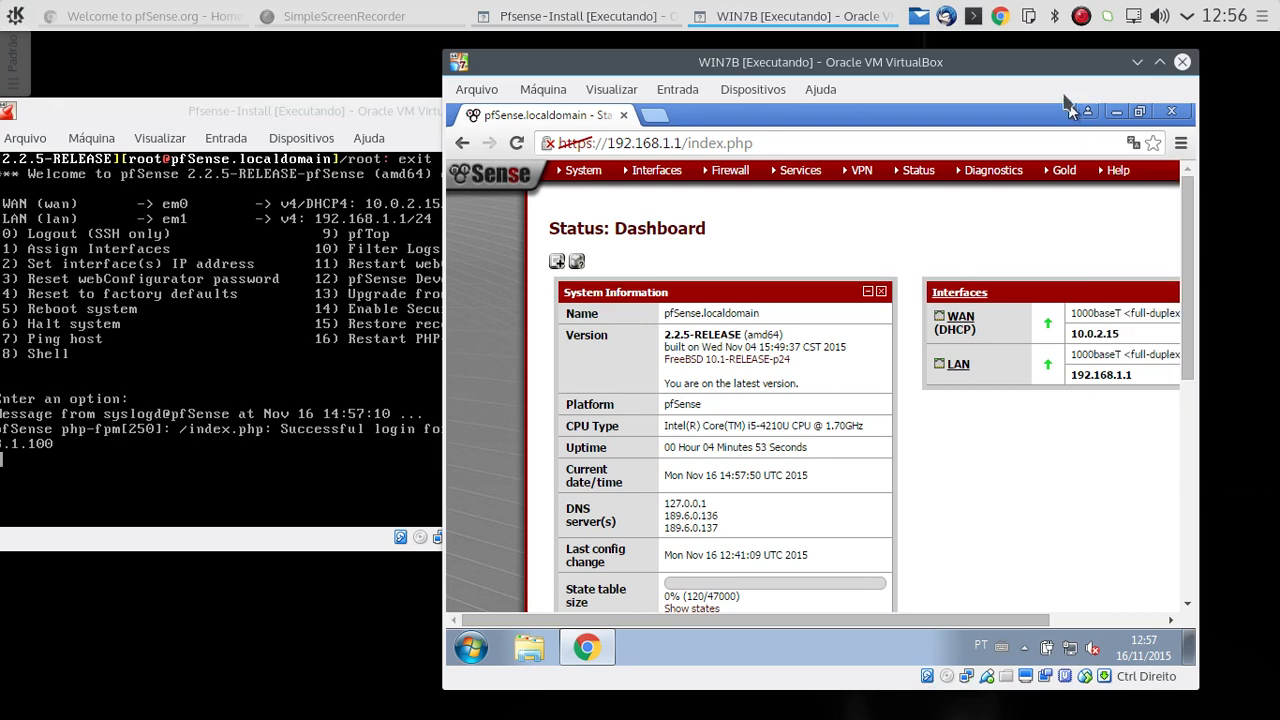
Step: Check the login message in the pfSense console window, and review the dashboard's system information down to the disk usage per partition
drag(1052, 79, 1022, 76)
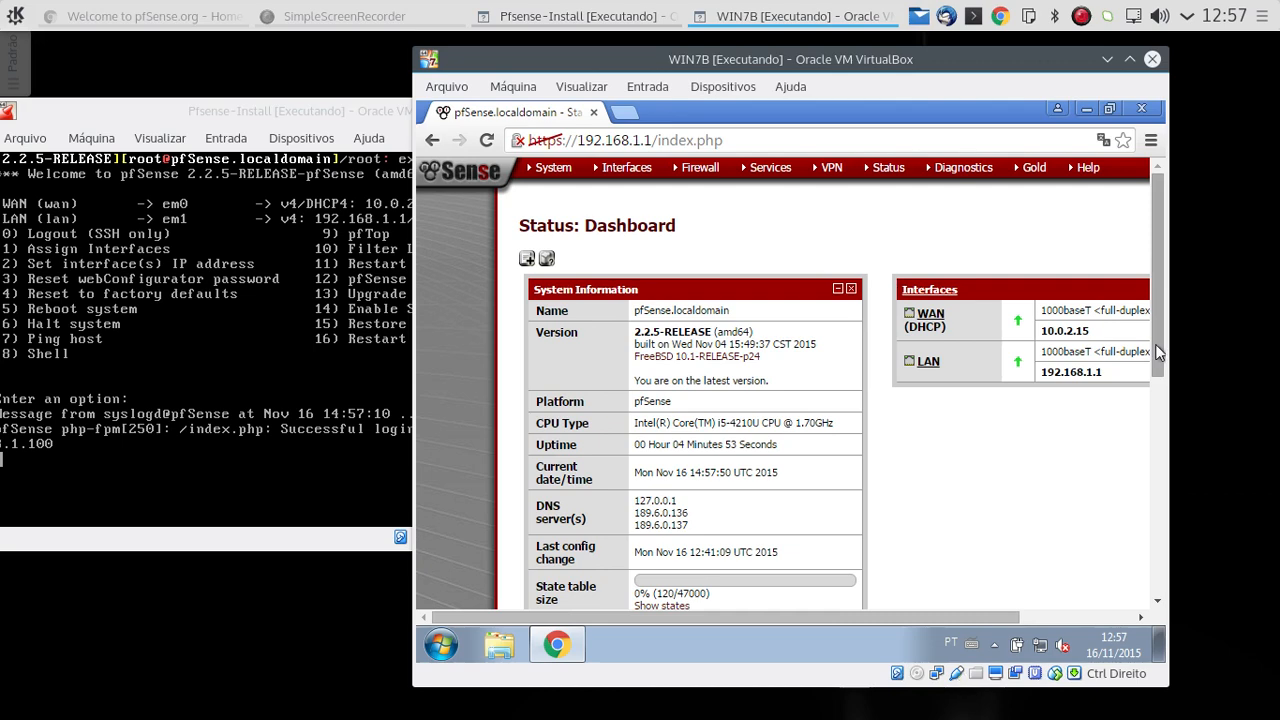
mouse_move(1160, 351)
mouse_down()
mouse_move(1162, 540)
mouse_move(1164, 326)
mouse_up()
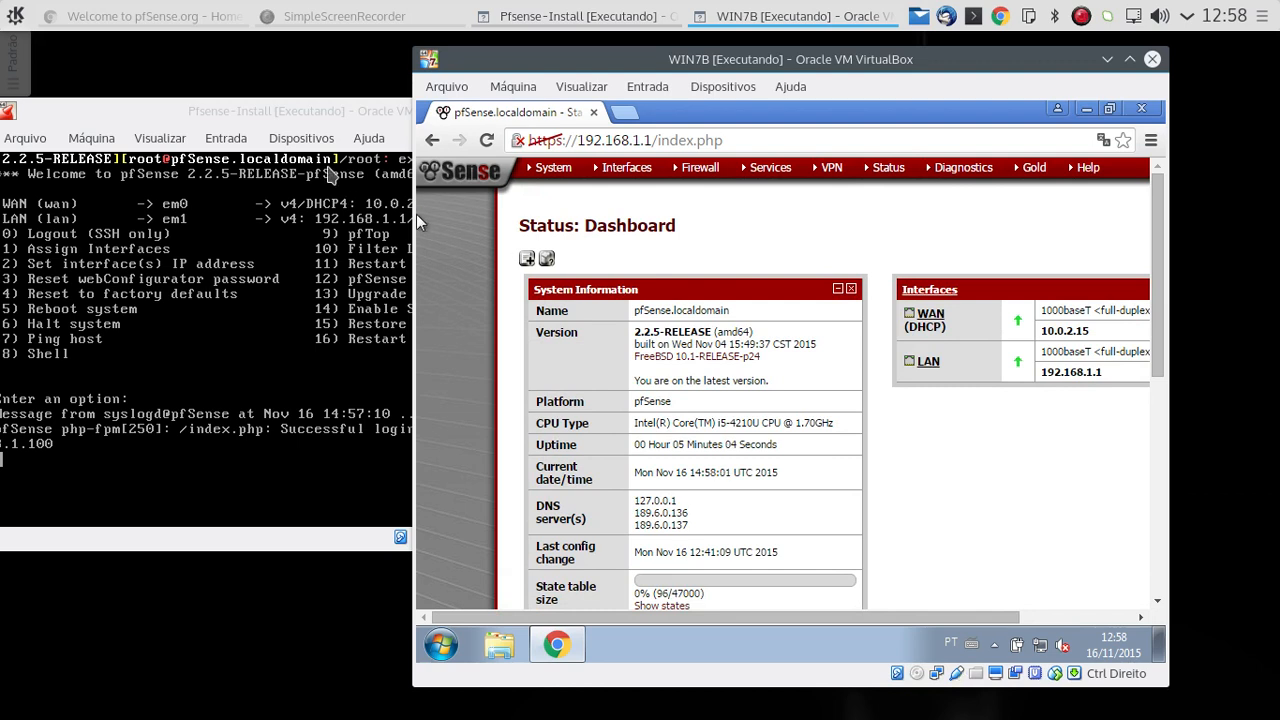
click(124, 120)
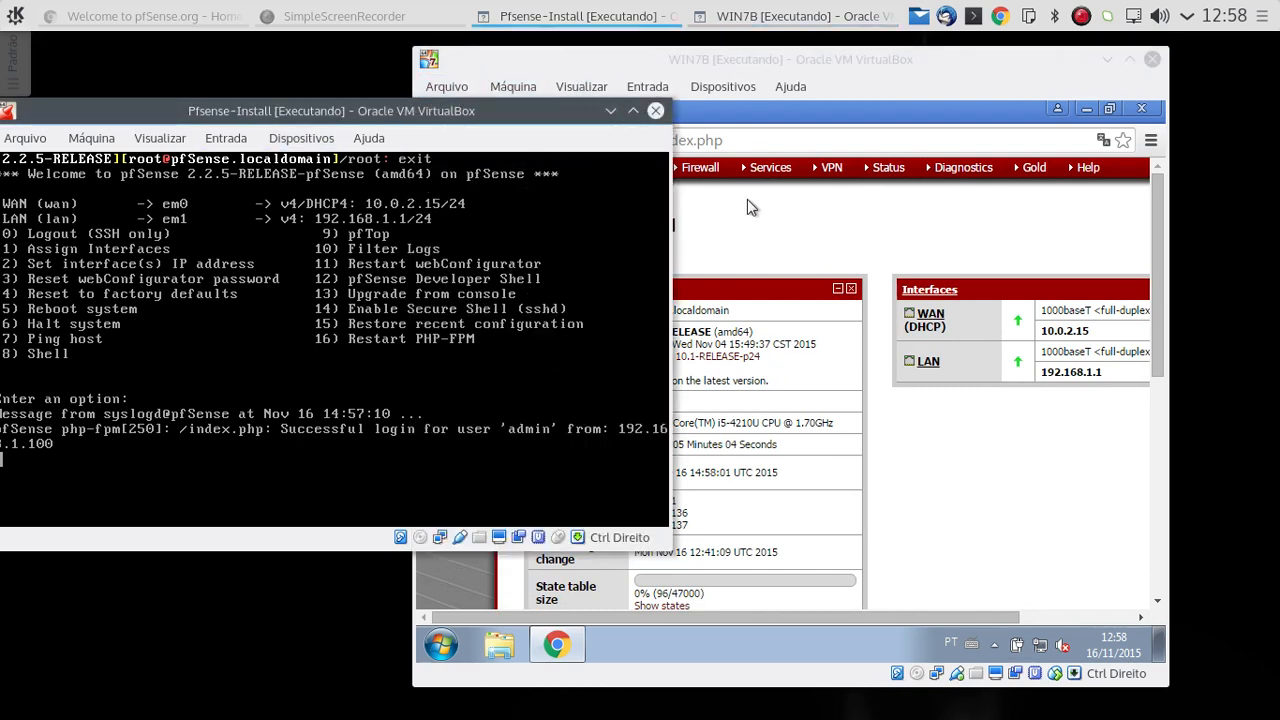
click(848, 100)
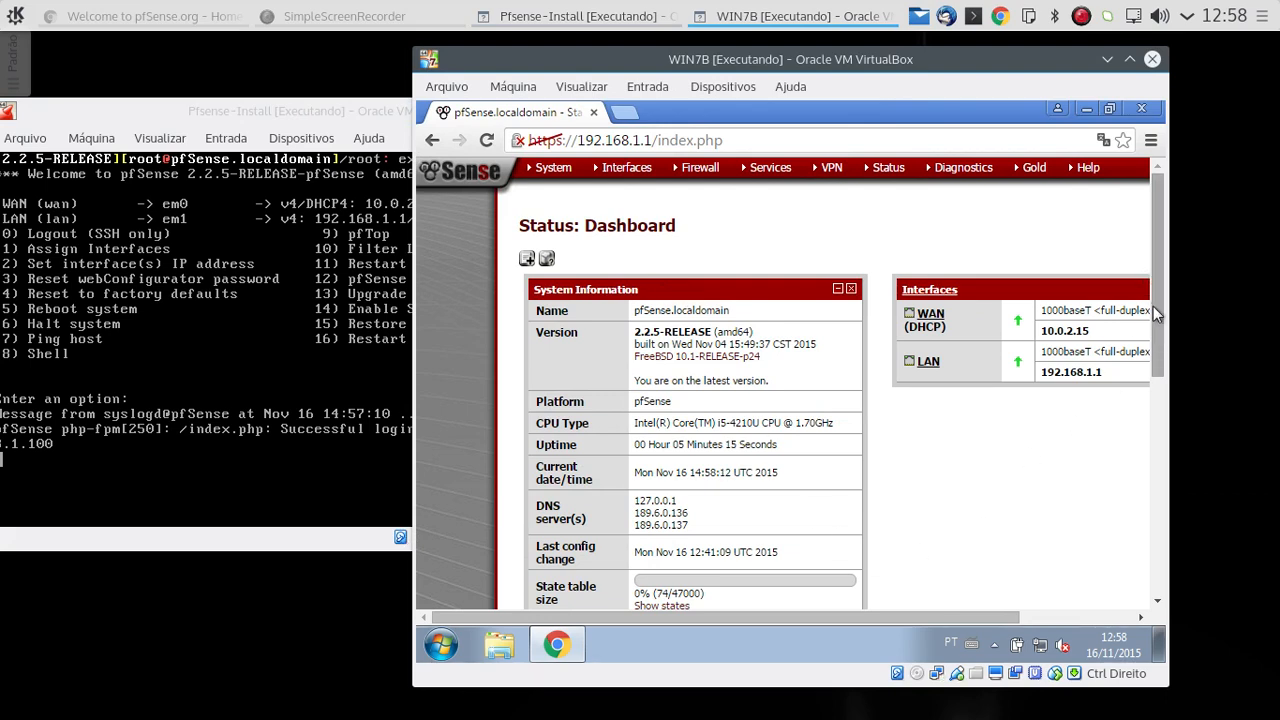
drag(1158, 341, 1202, 557)
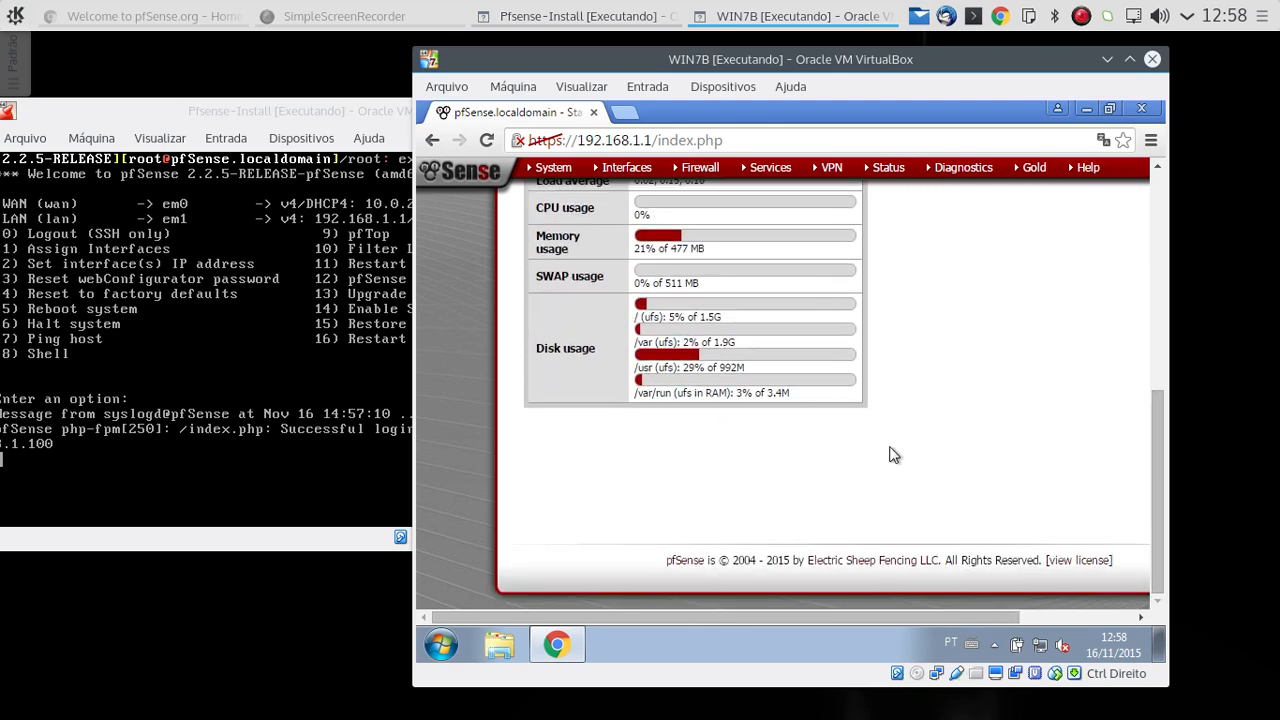
scroll(893, 455, up, 5)
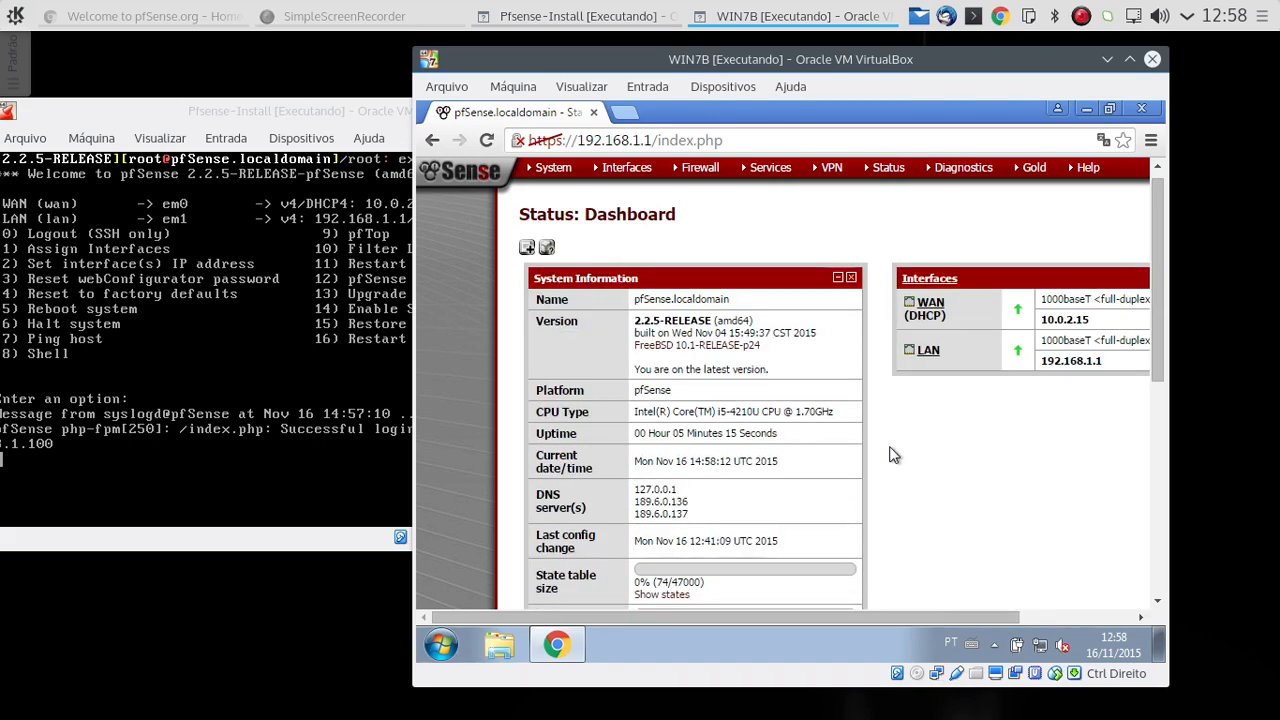